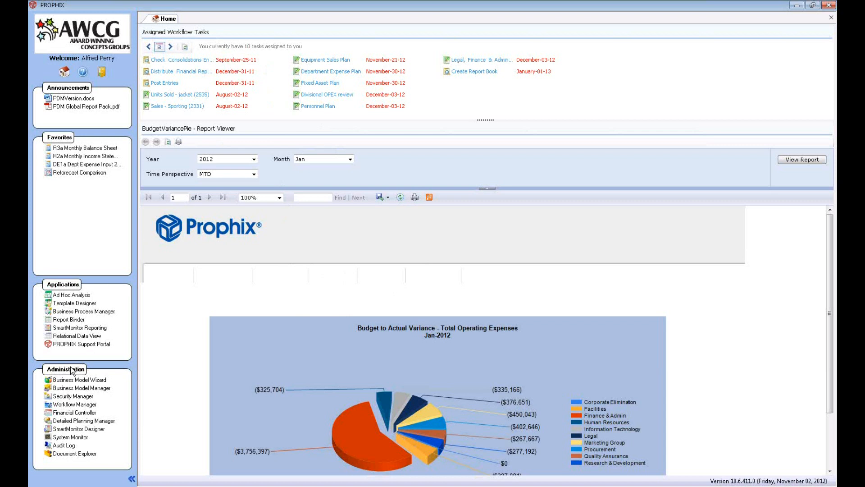
Open Document Explorer and browse to the Financial Model folder under AWCG Corporation
{"action": "left_click", "coordinate": [84, 454]}
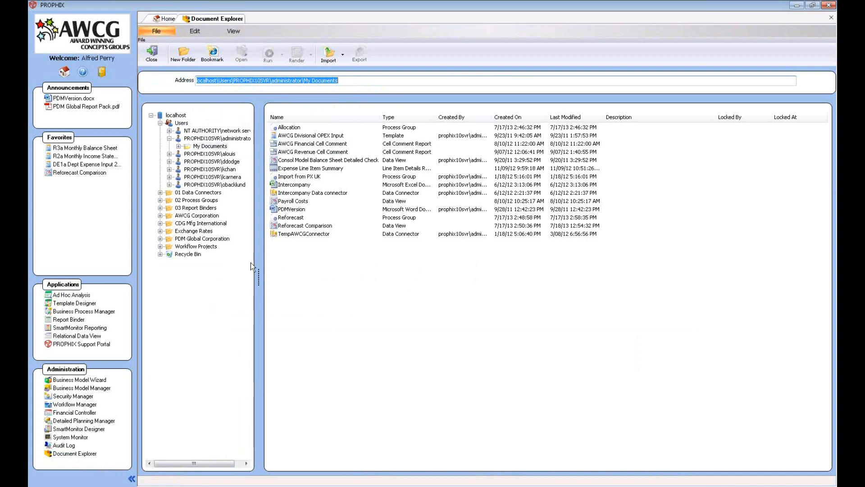
{"action": "left_click", "coordinate": [232, 139]}
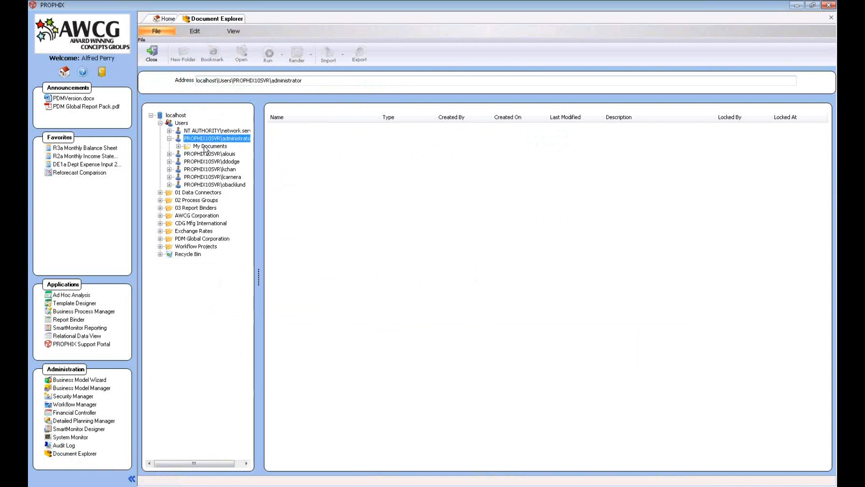
{"action": "left_click", "coordinate": [205, 147]}
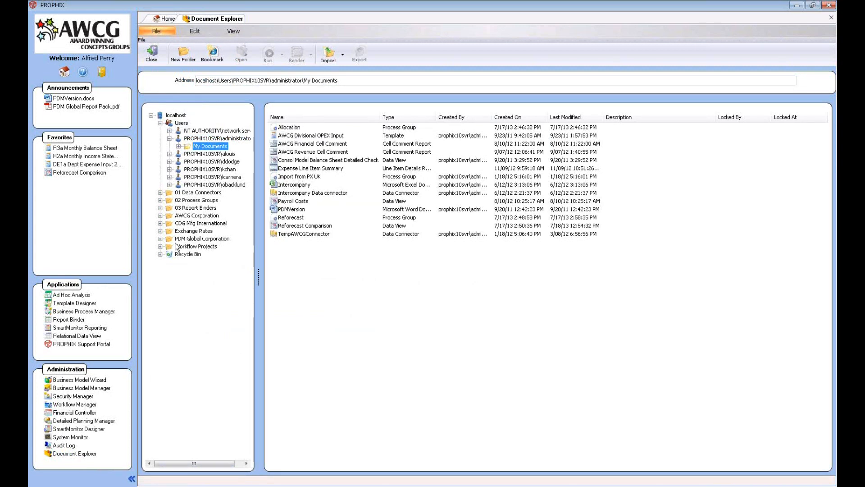
{"action": "left_click", "coordinate": [160, 215]}
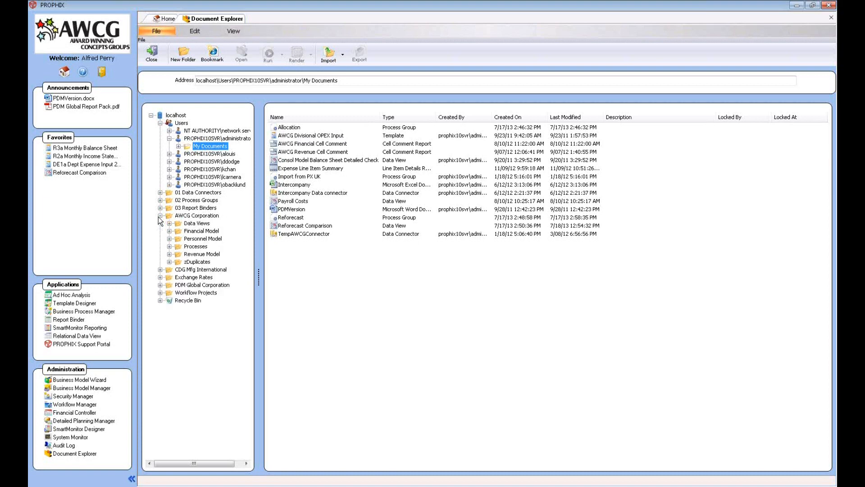
{"action": "left_click", "coordinate": [189, 231]}
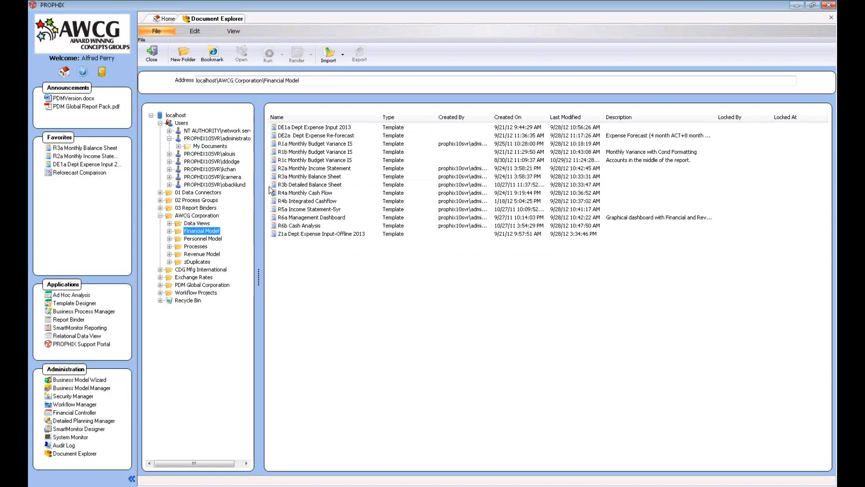
{"action": "right_click", "coordinate": [320, 169]}
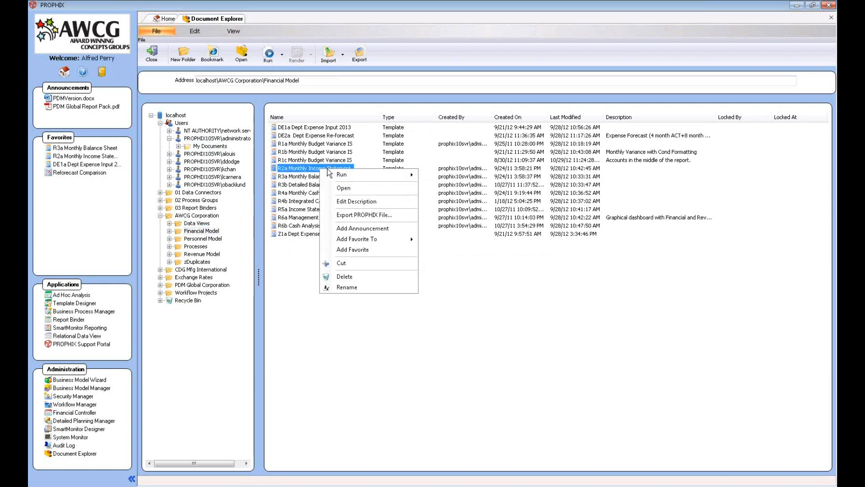
{"action": "mouse_move", "coordinate": [369, 239]}
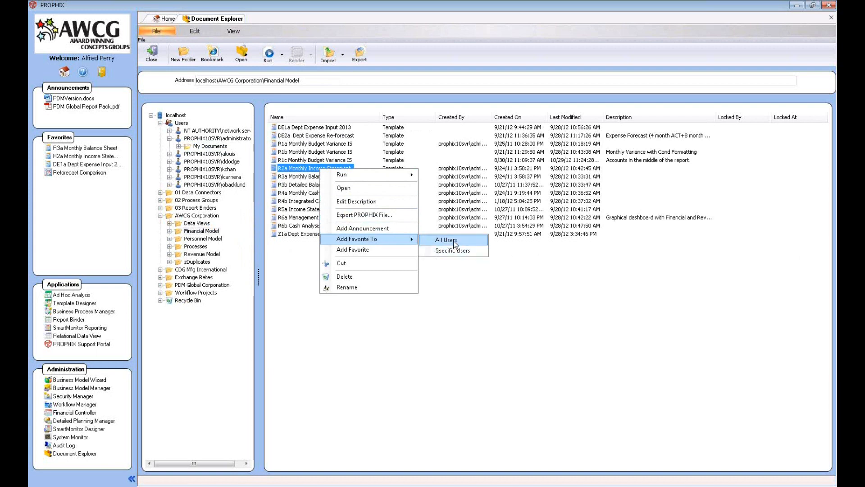
{"action": "left_click", "coordinate": [98, 177]}
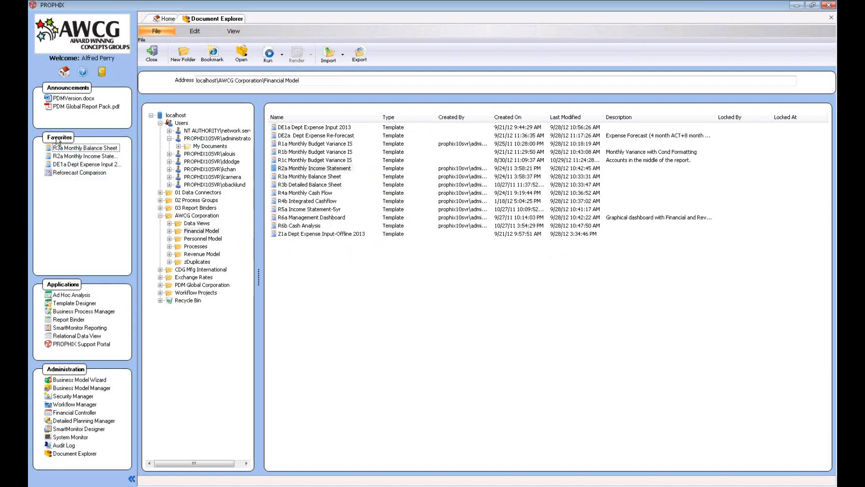
Open the R2a Monthly Income Statement favorite and switch its organization to Finance & Admin, finishing on Legal
{"action": "left_click", "coordinate": [82, 158]}
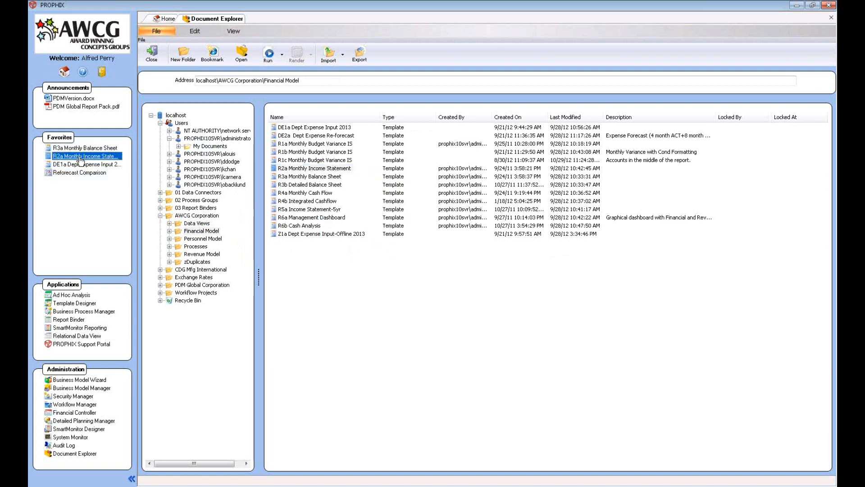
{"action": "double_click", "coordinate": [82, 157]}
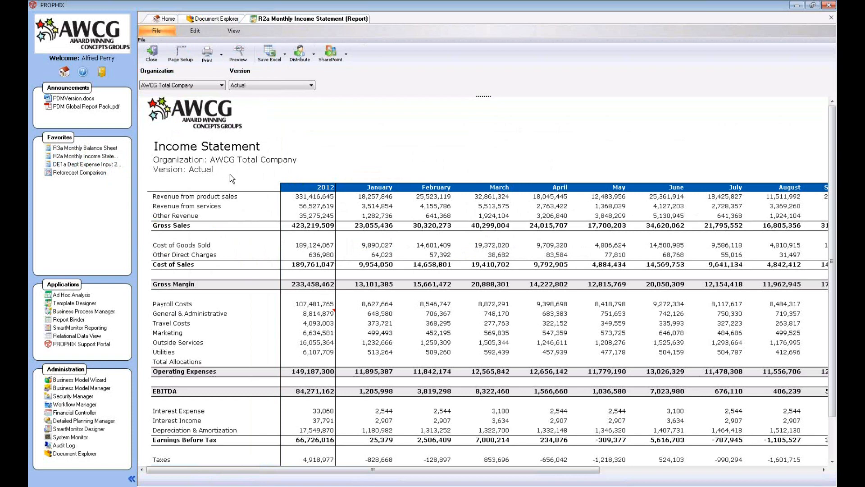
{"action": "left_click", "coordinate": [220, 86]}
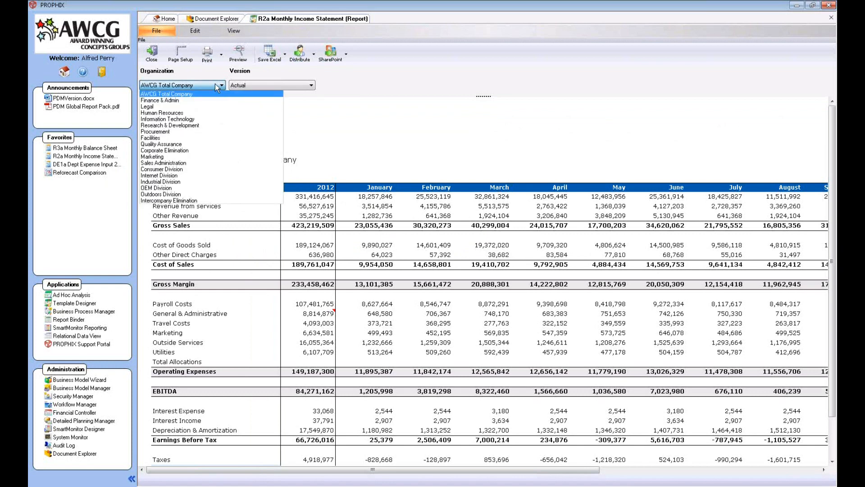
{"action": "left_click", "coordinate": [185, 101]}
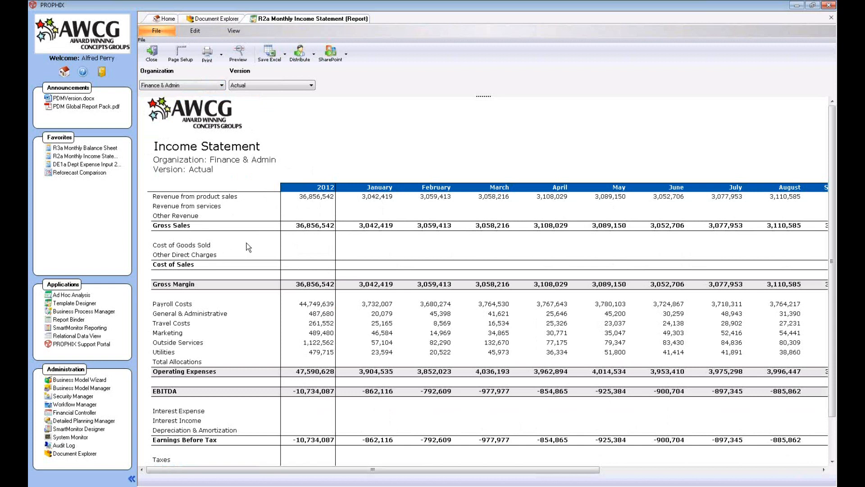
{"action": "left_click", "coordinate": [202, 87]}
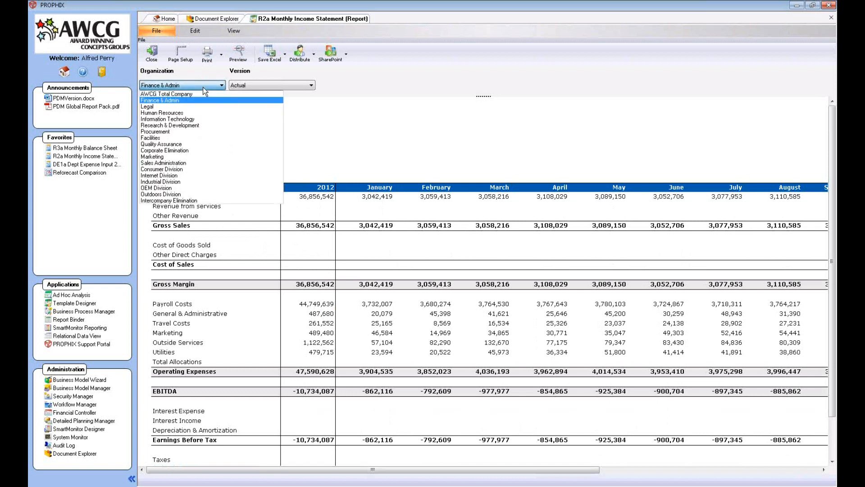
{"action": "left_click", "coordinate": [186, 107]}
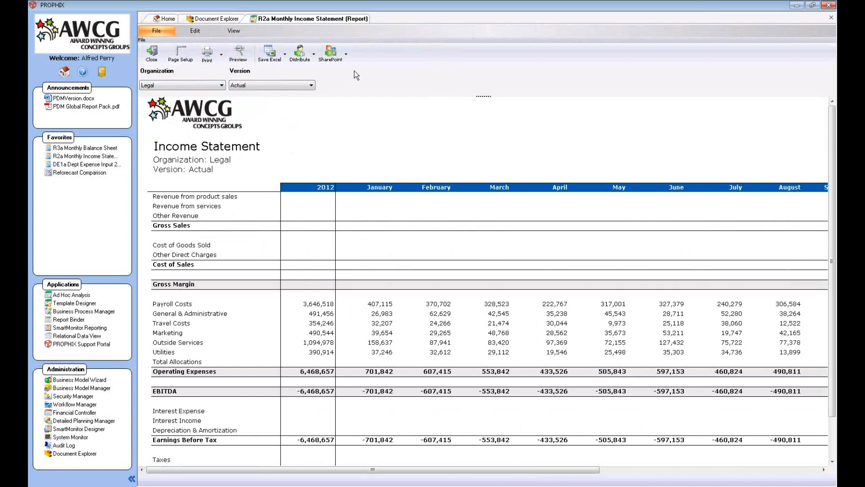
Examine the report's list of organizations and its Distribute and SharePoint output options for Excel and PDF
{"action": "left_click", "coordinate": [220, 86]}
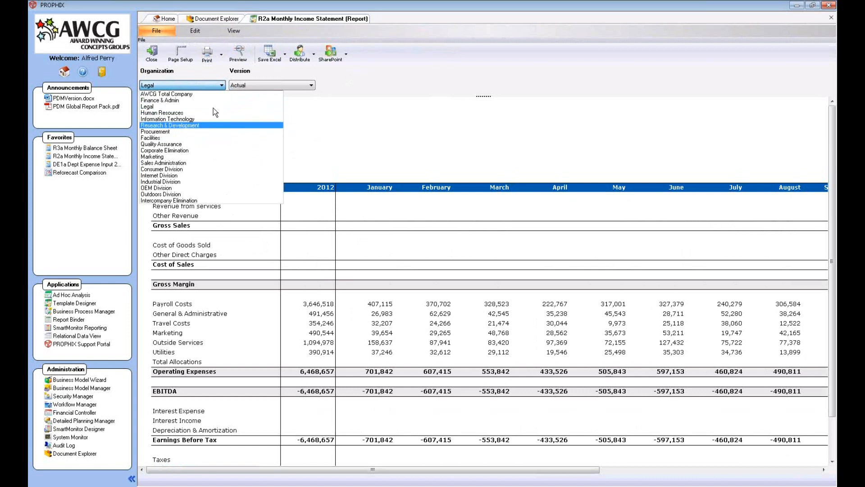
{"action": "left_click", "coordinate": [336, 88]}
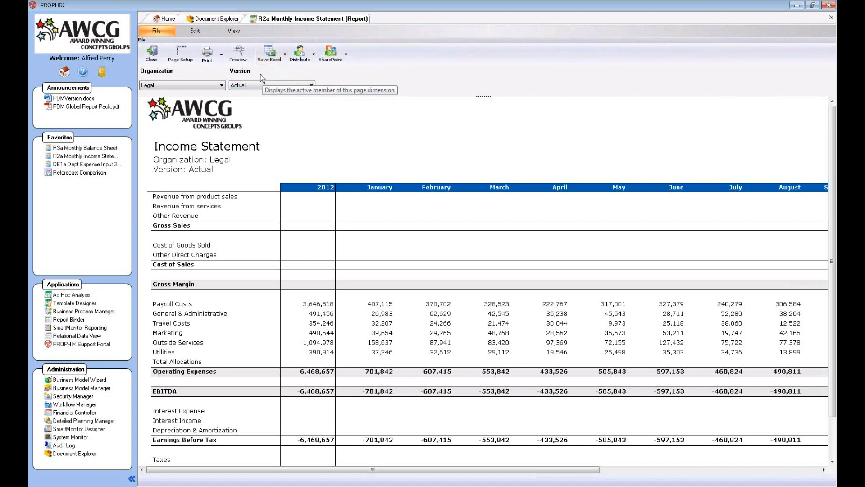
{"action": "left_click", "coordinate": [220, 55]}
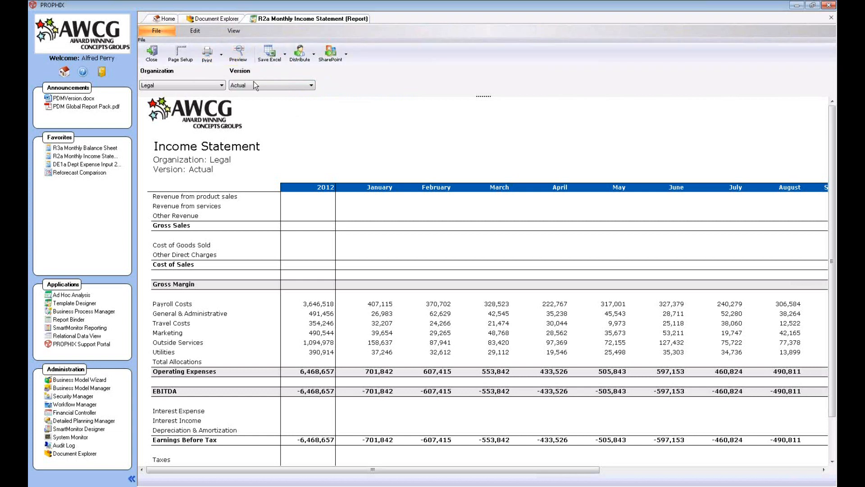
{"action": "left_click", "coordinate": [304, 60]}
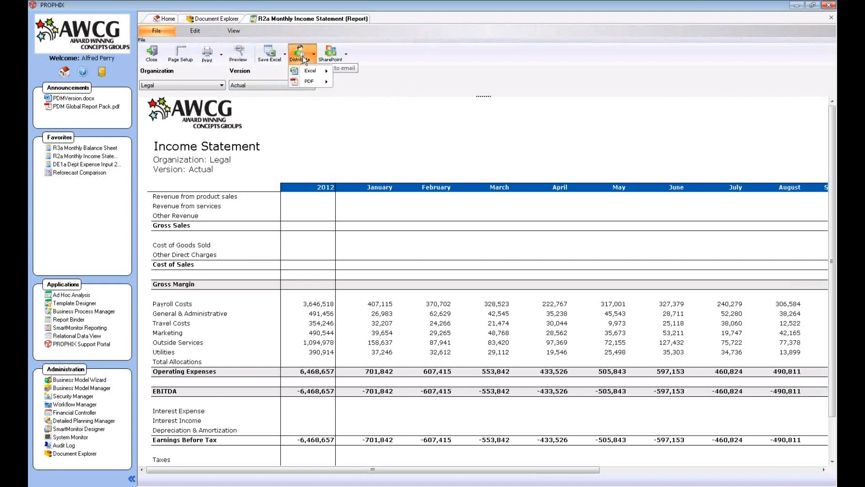
{"action": "mouse_move", "coordinate": [305, 84]}
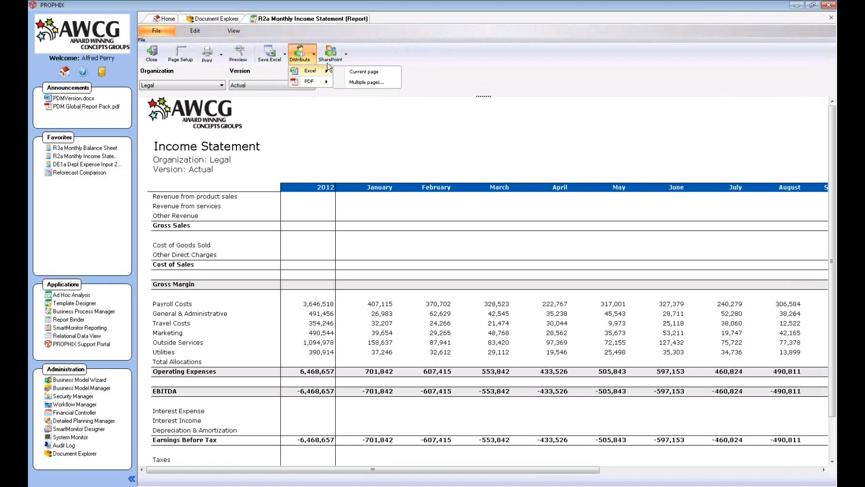
{"action": "left_click", "coordinate": [338, 58]}
{"action": "left_click", "coordinate": [337, 56]}
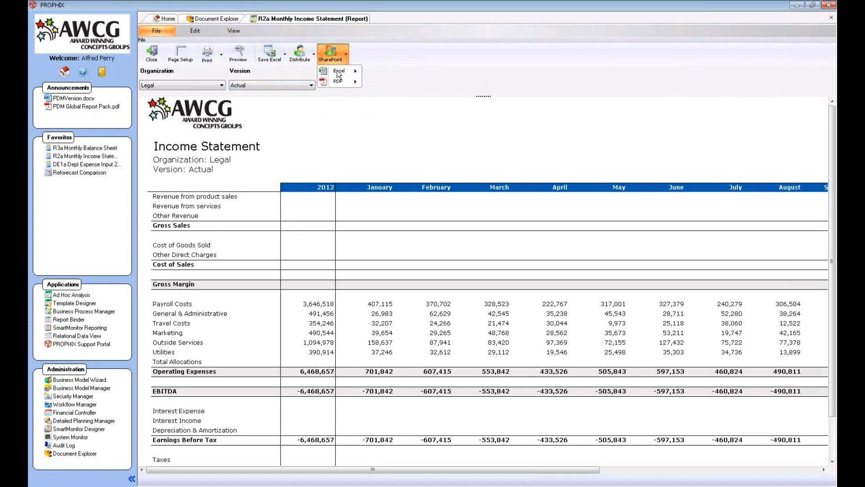
{"action": "mouse_move", "coordinate": [339, 73]}
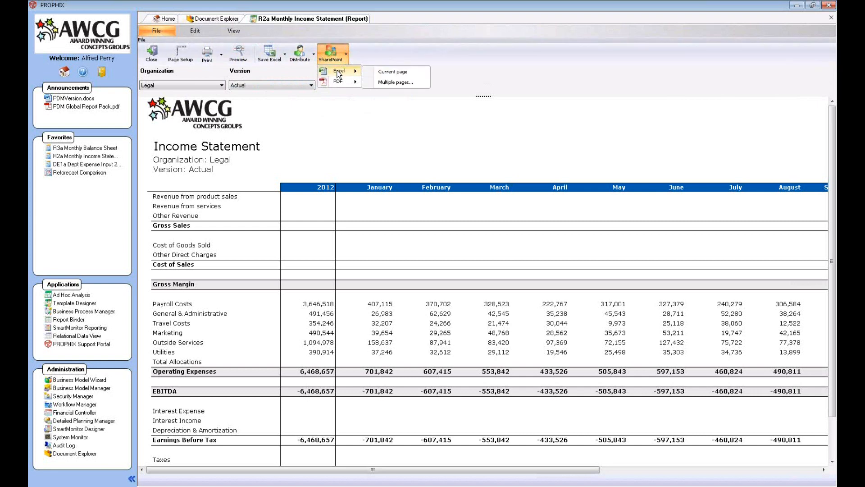
{"action": "left_click", "coordinate": [290, 75]}
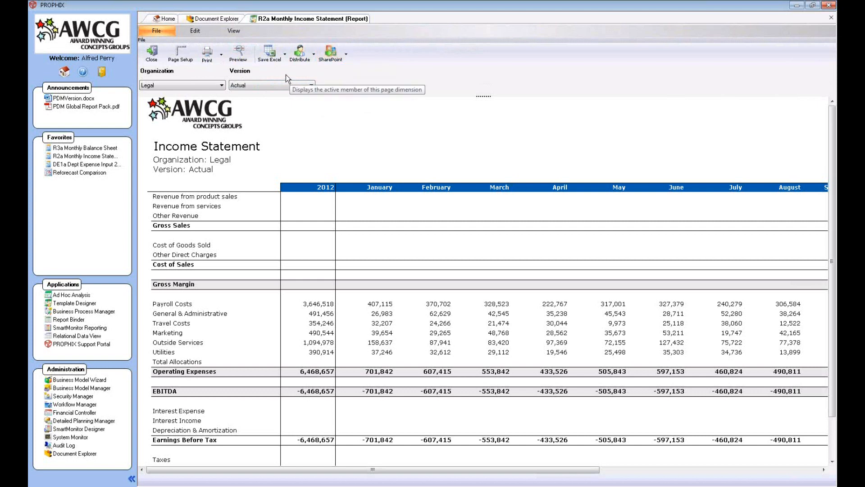
Save the MTD Actual pages for AWCG Total Company, Finance & Admin and Legal to the desktop as an Excel workbook named Income Statement
{"action": "left_click", "coordinate": [271, 53]}
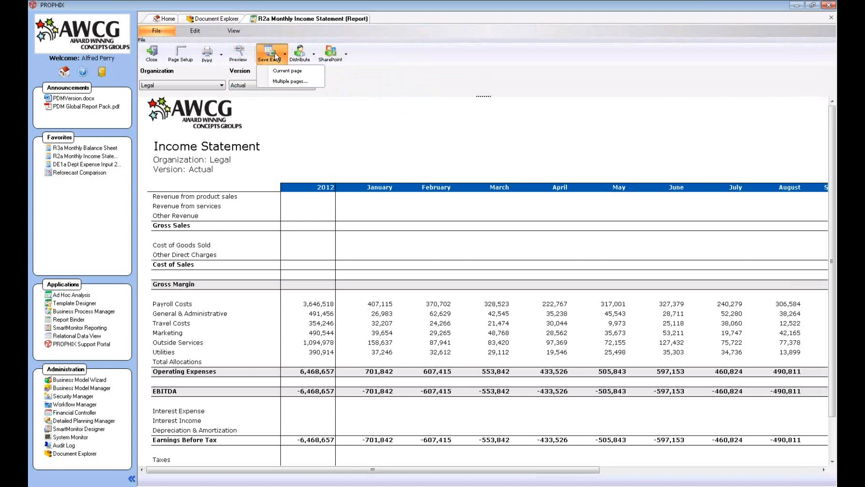
{"action": "left_click", "coordinate": [283, 81]}
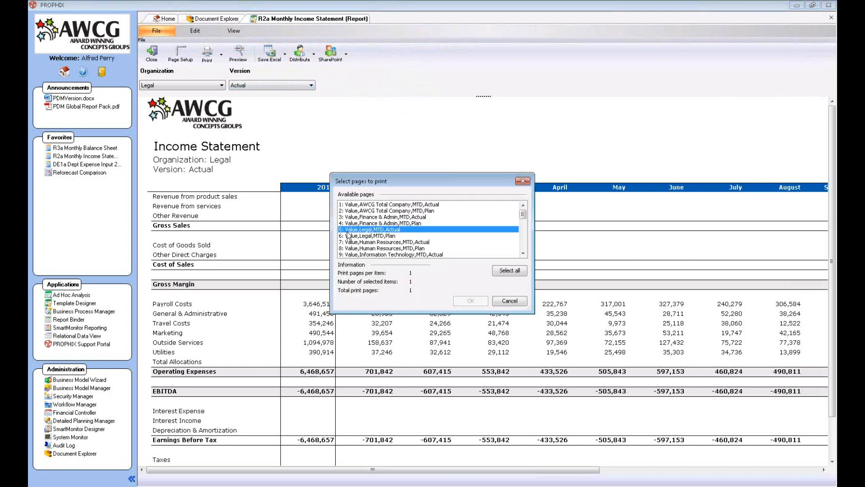
{"action": "left_click", "coordinate": [398, 205], "text": "ctrl"}
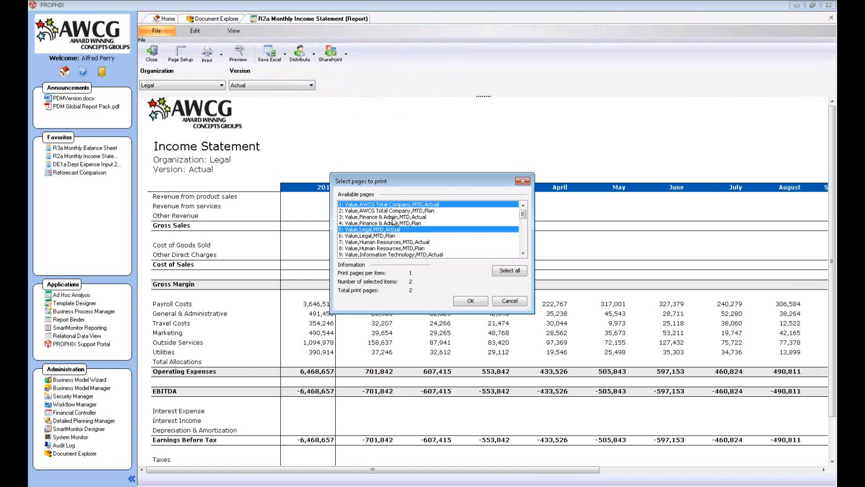
{"action": "left_click", "coordinate": [392, 217], "text": "ctrl"}
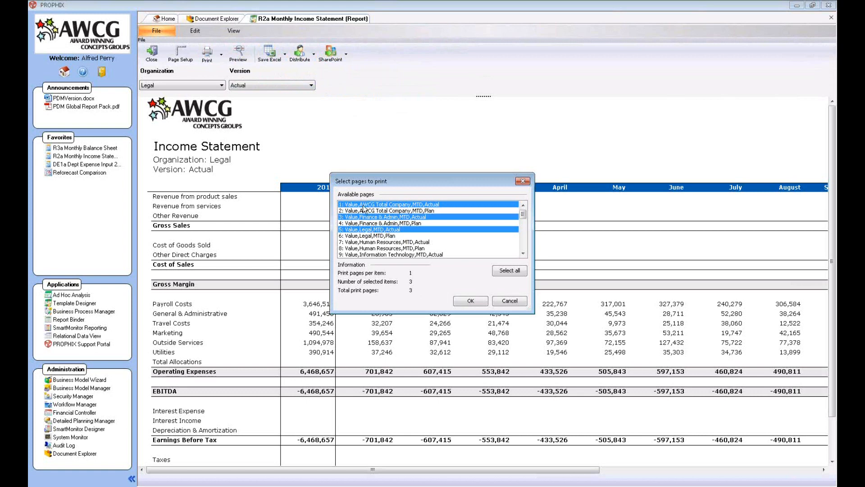
{"action": "left_click", "coordinate": [469, 302]}
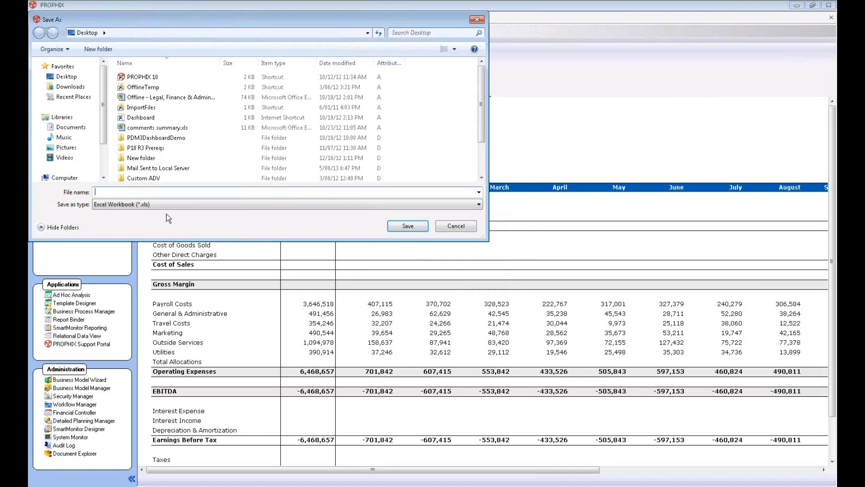
{"action": "type", "text": "Income Statement"}
{"action": "left_click", "coordinate": [398, 226]}
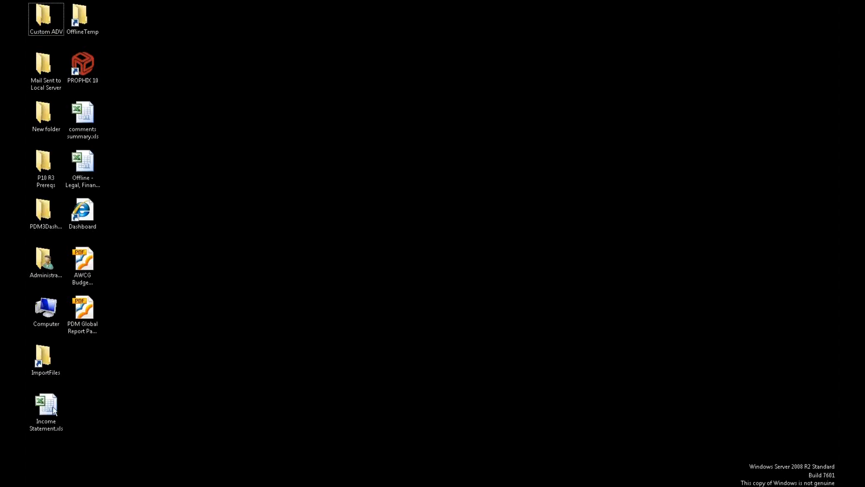
Open Income Statement.xls from the desktop in Excel and follow its contents links to the AWCG Total Company and Finance & Admin pages
{"action": "left_click", "coordinate": [52, 407]}
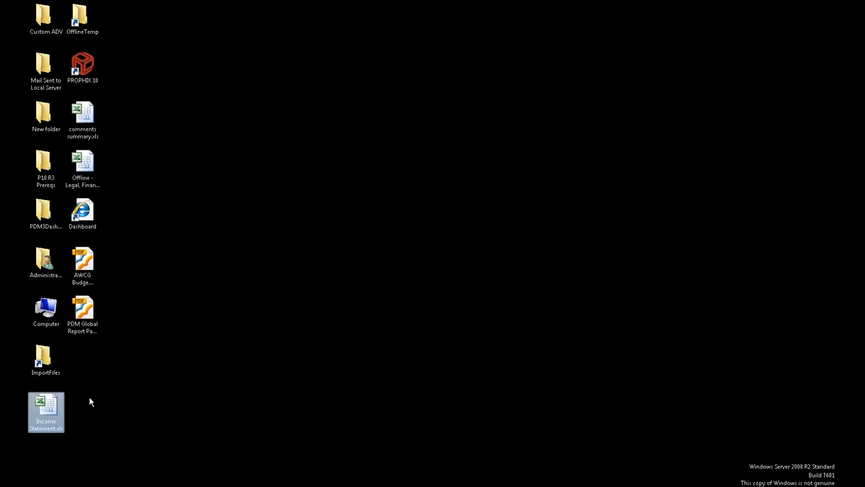
{"action": "double_click", "coordinate": [51, 407]}
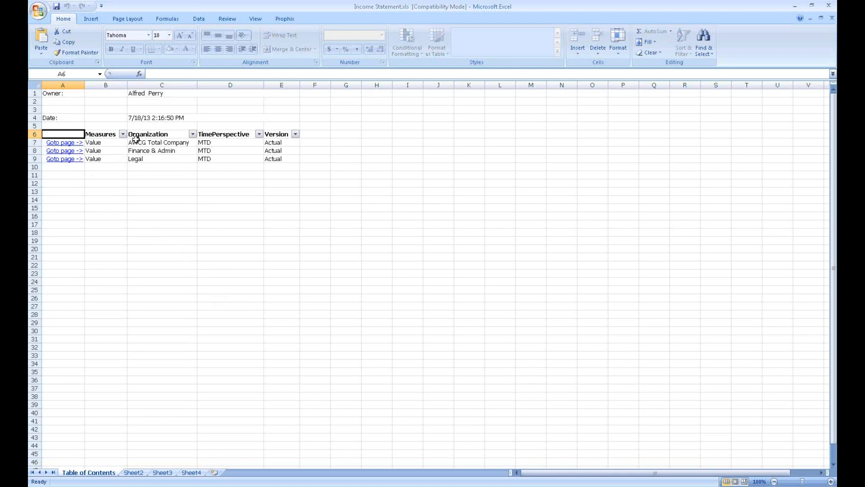
{"action": "left_click", "coordinate": [71, 143]}
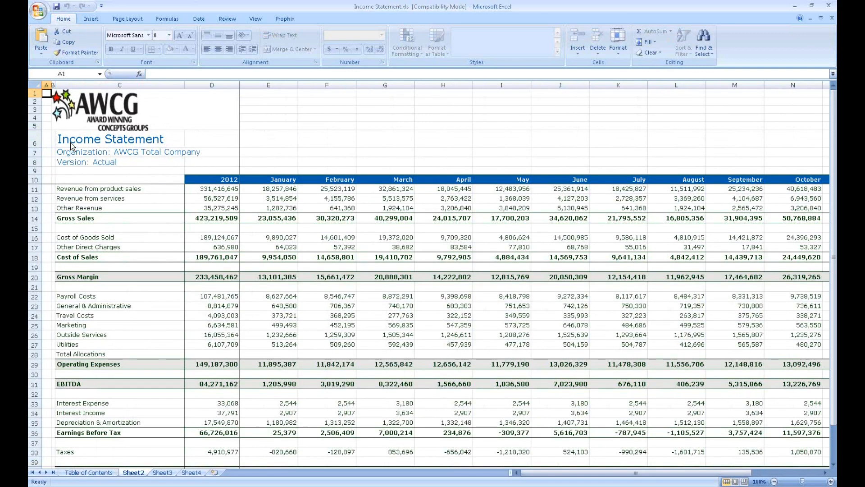
{"action": "left_click", "coordinate": [106, 472]}
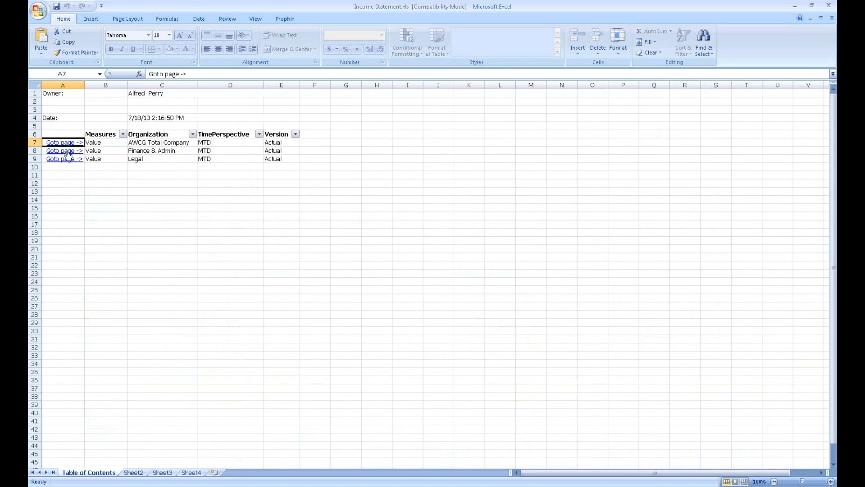
{"action": "left_click", "coordinate": [67, 153]}
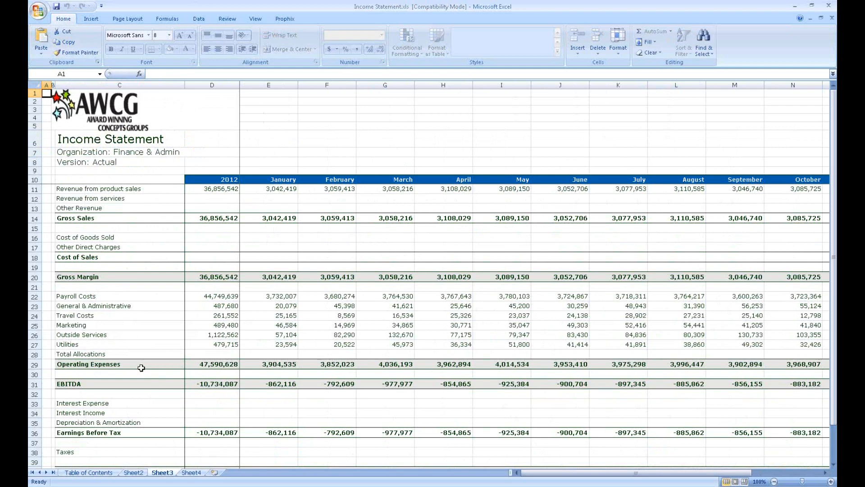
Add a new worksheet to the workbook and connect the Prophix add-in to the localhost server
{"action": "left_click", "coordinate": [214, 473]}
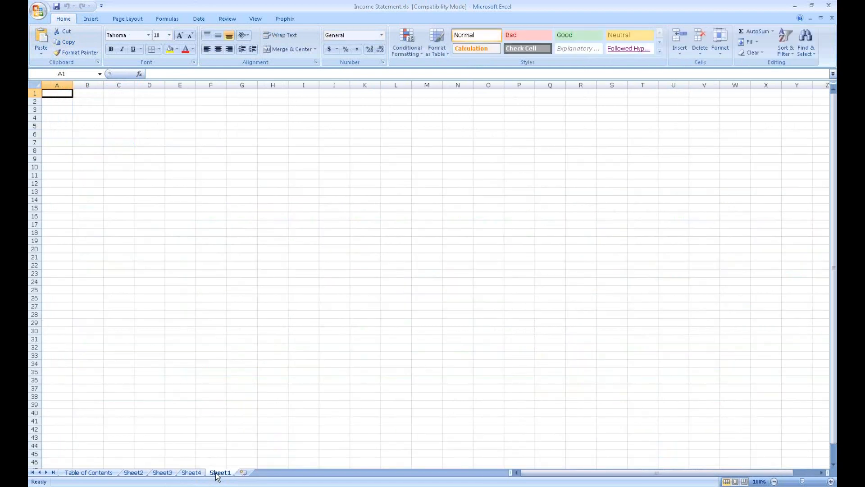
{"action": "left_click", "coordinate": [285, 21]}
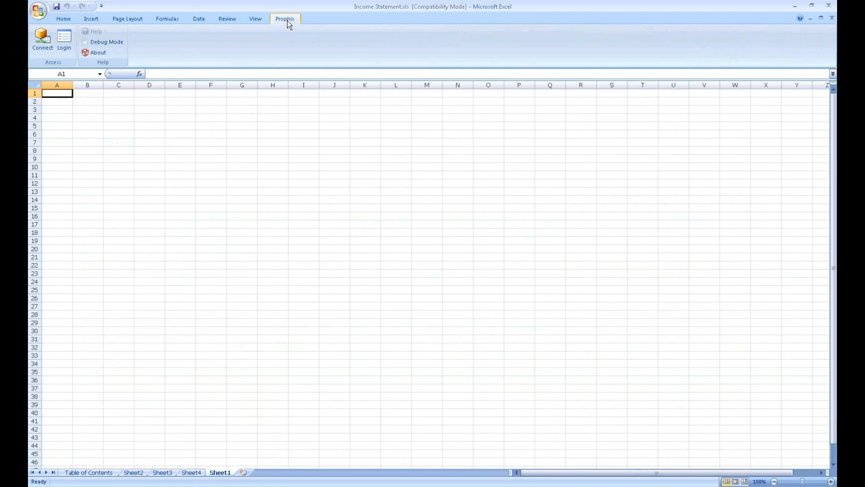
{"action": "left_click", "coordinate": [41, 43]}
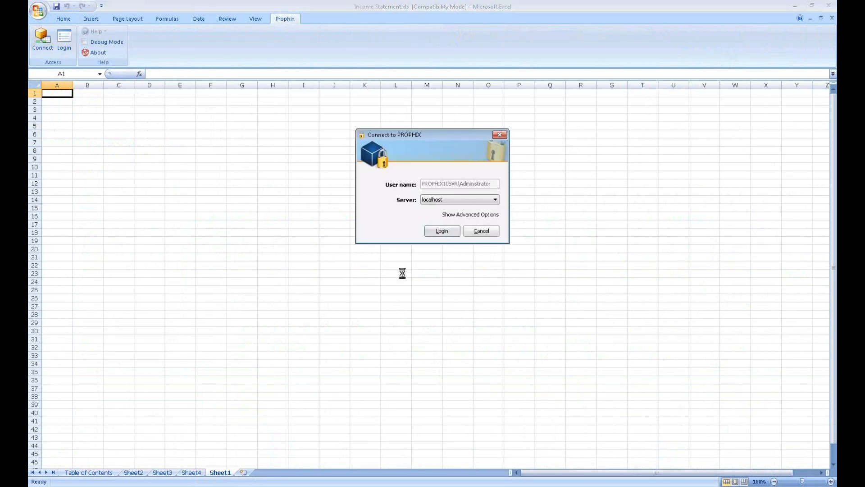
{"action": "left_click", "coordinate": [441, 231]}
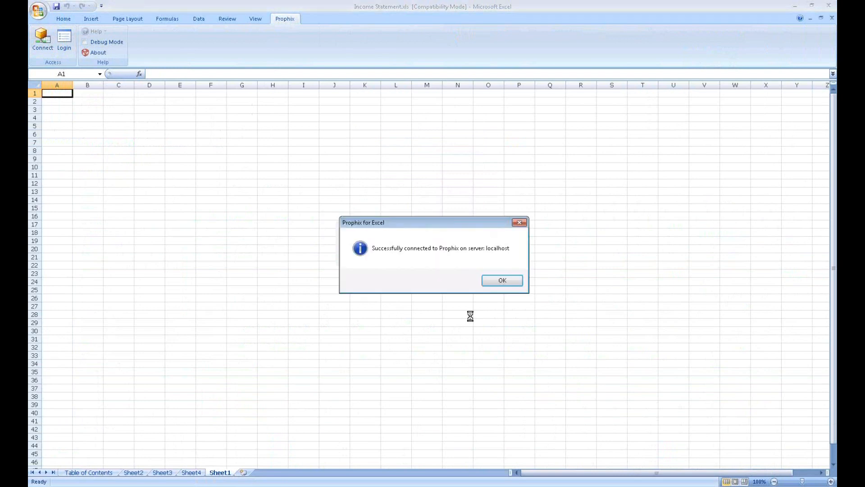
{"action": "left_click", "coordinate": [493, 282]}
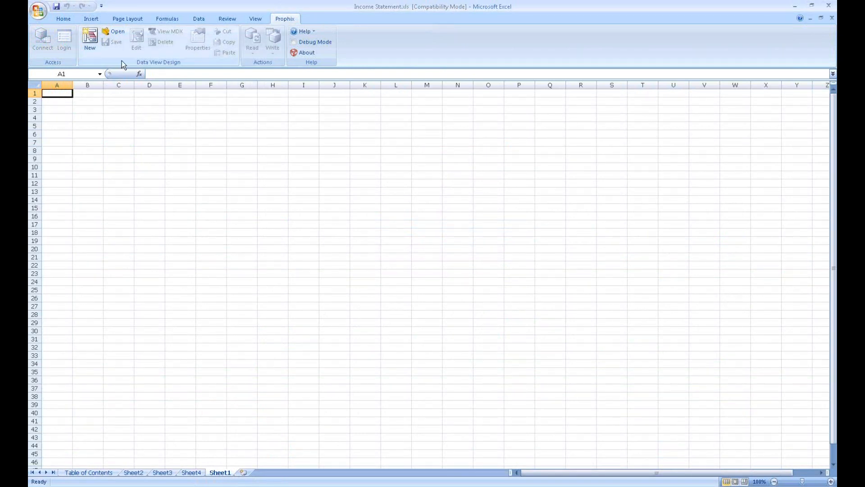
Start a new Prophix data view based on the Dynamics GP cube
{"action": "left_click", "coordinate": [90, 40]}
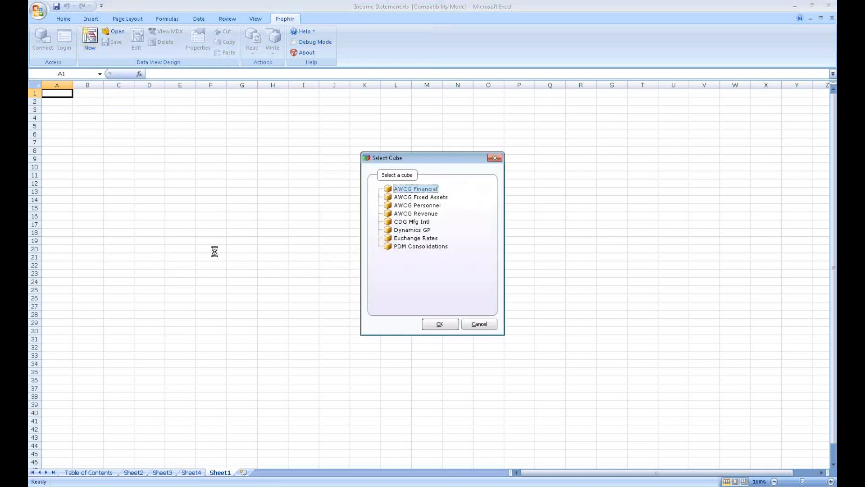
{"action": "left_click", "coordinate": [411, 231]}
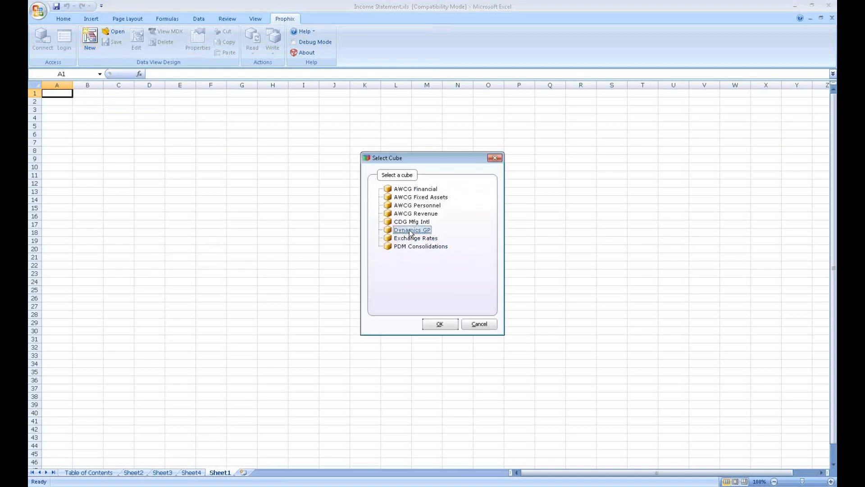
{"action": "left_click", "coordinate": [449, 326]}
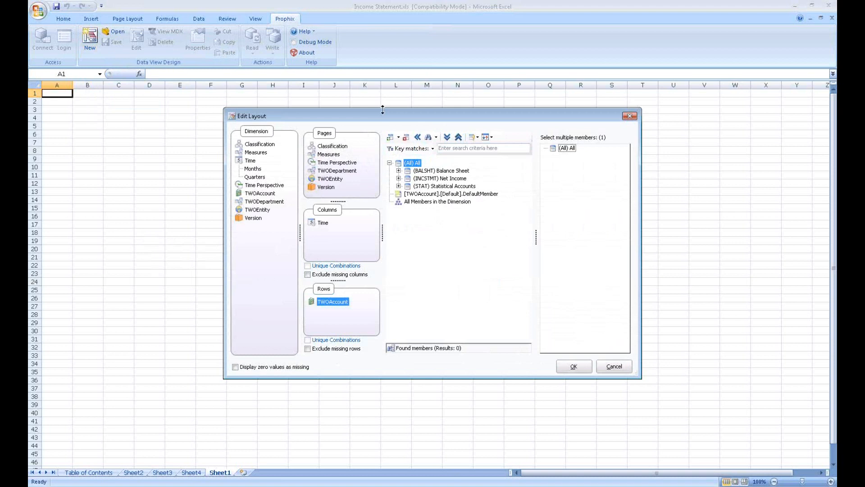
Replace the default TWOAccount row member with Total Revenue, Total Cost of Goods Sold, Gross Margin, Total Operating Expenses and EBITDA
{"action": "left_click", "coordinate": [417, 137]}
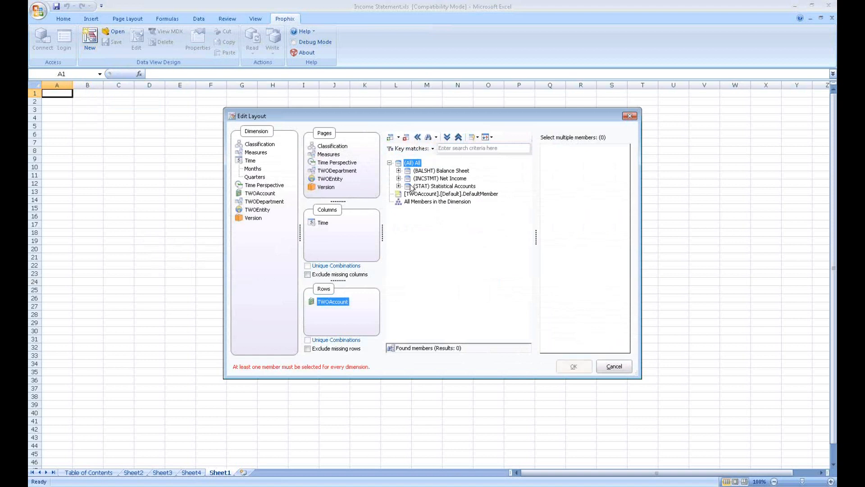
{"action": "left_click", "coordinate": [398, 179]}
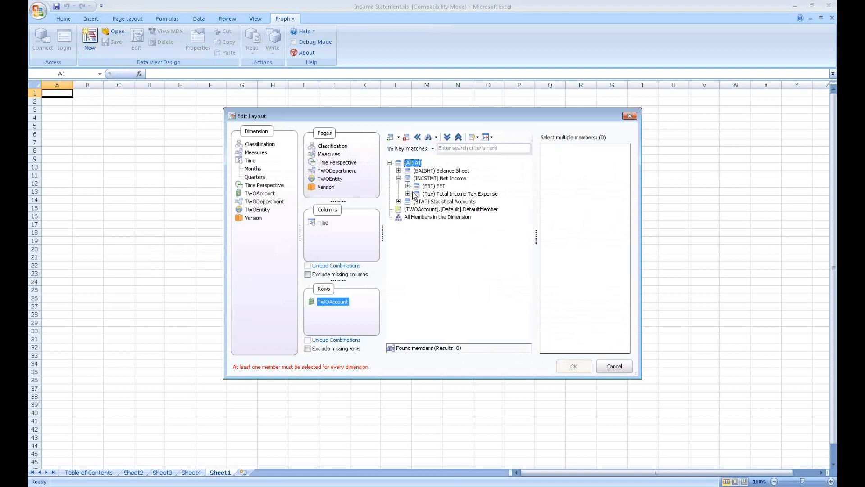
{"action": "left_click", "coordinate": [407, 194]}
{"action": "left_click", "coordinate": [408, 194]}
{"action": "left_click", "coordinate": [407, 186]}
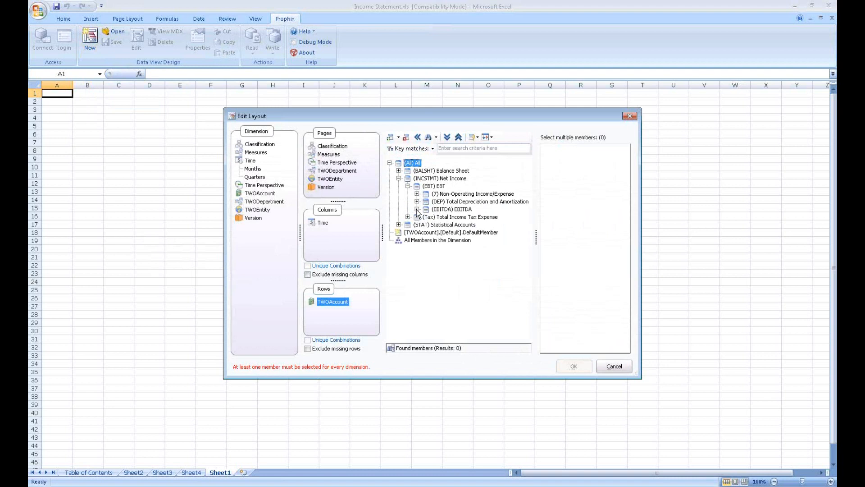
{"action": "left_click", "coordinate": [417, 209]}
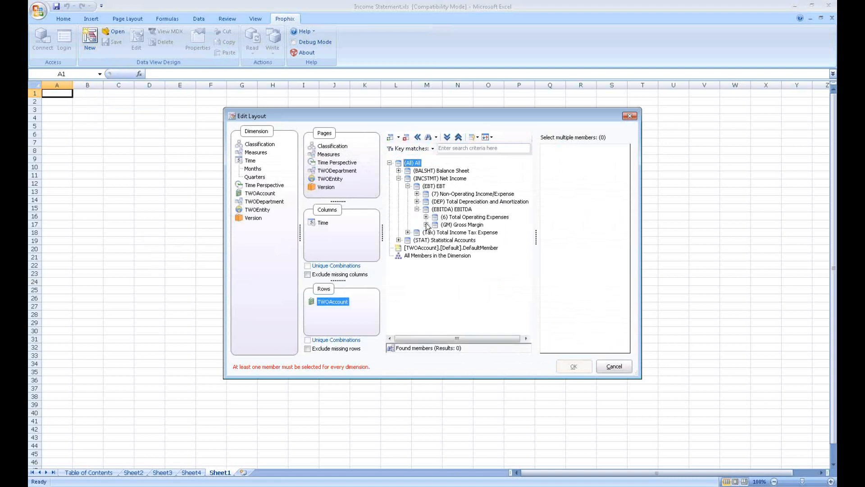
{"action": "left_click", "coordinate": [425, 224]}
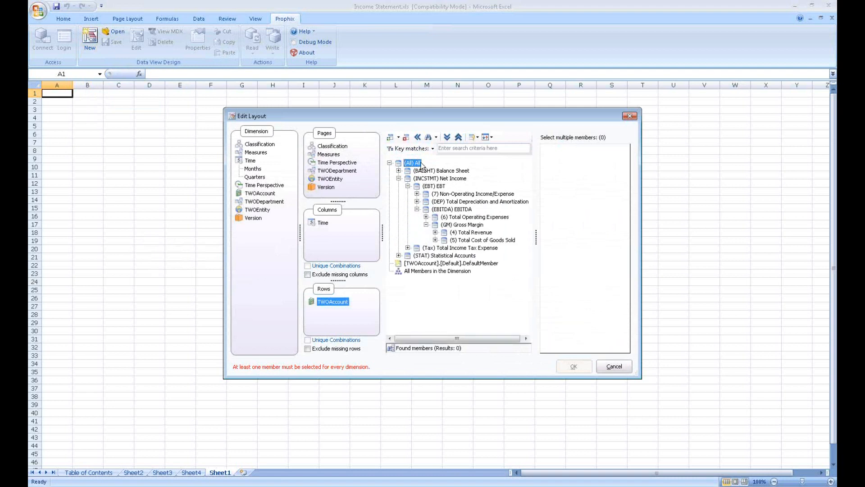
{"action": "left_click", "coordinate": [473, 233]}
{"action": "left_click", "coordinate": [476, 240]}
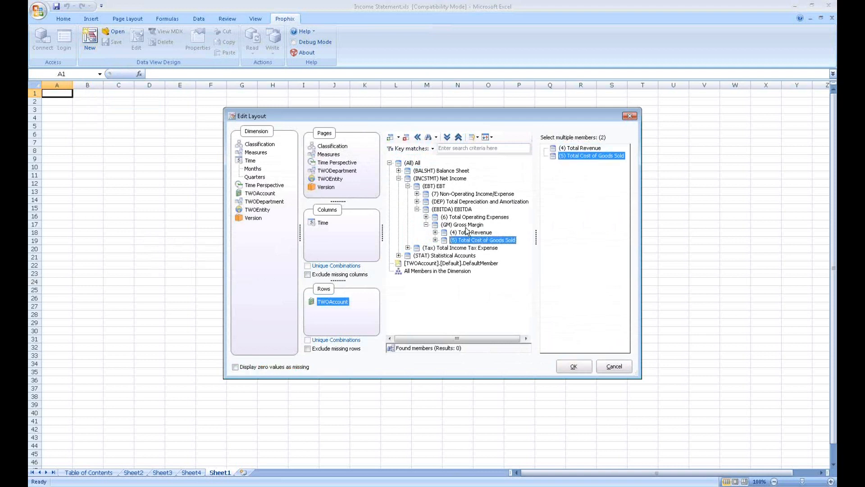
{"action": "left_click", "coordinate": [465, 225]}
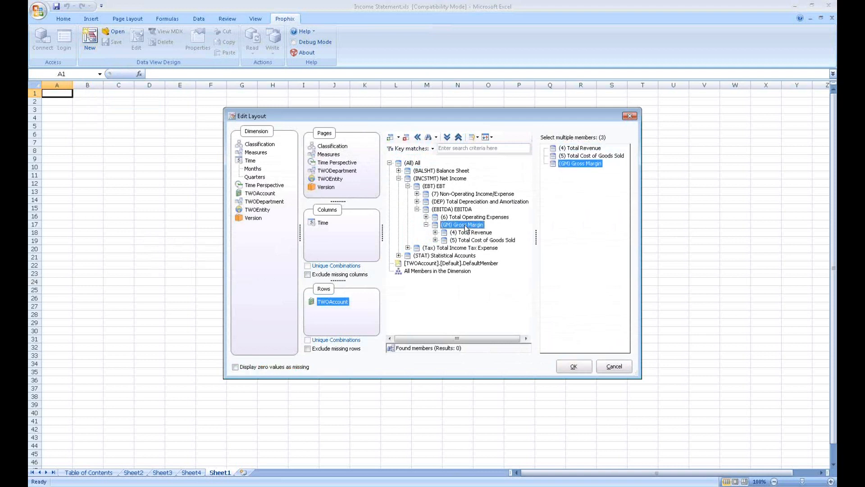
{"action": "left_click", "coordinate": [445, 216]}
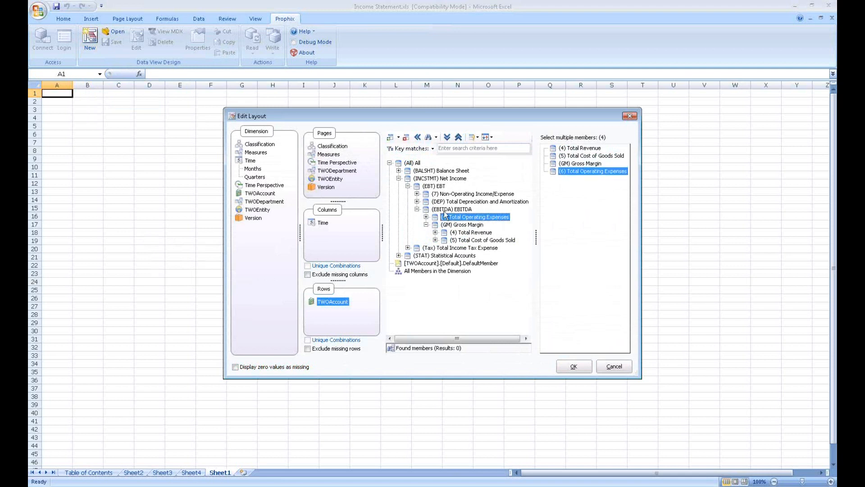
{"action": "left_click", "coordinate": [446, 210]}
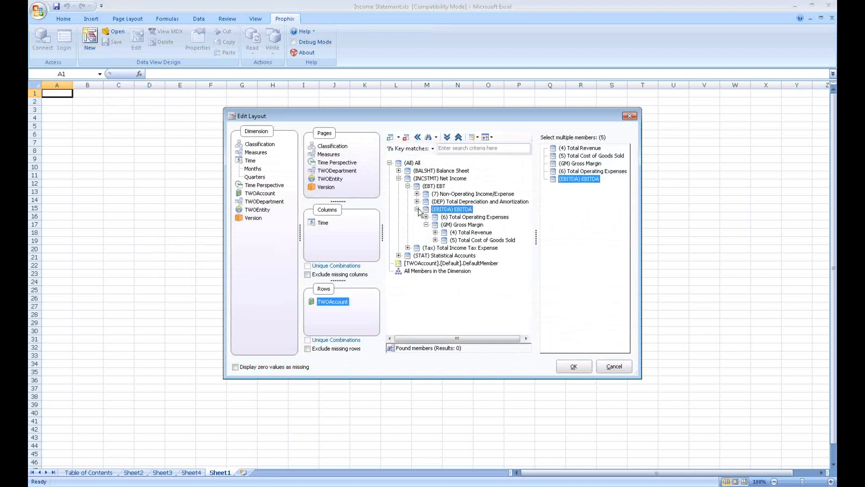
Add Total Depreciation and Amortization, Non-Operating Income/Expense, EBT, Total Income Tax Expense and Net Income to the TWOAccount rows
{"action": "left_click", "coordinate": [417, 209]}
{"action": "left_click", "coordinate": [454, 201]}
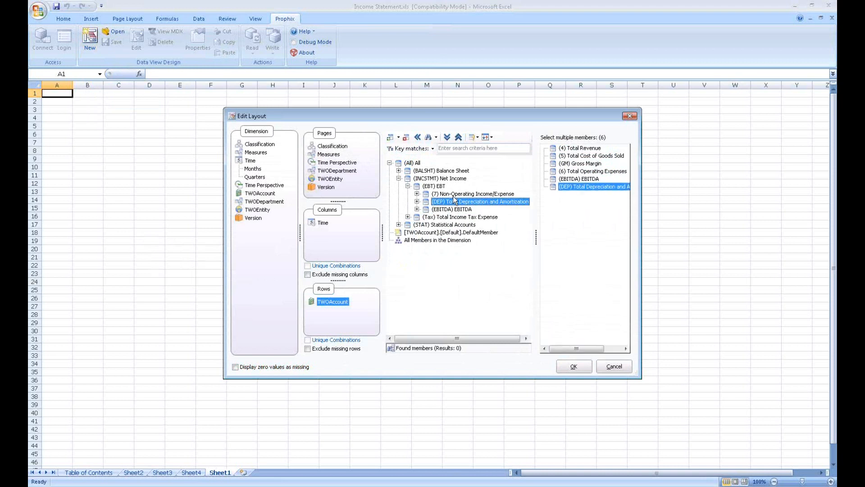
{"action": "left_click", "coordinate": [455, 194]}
{"action": "left_click", "coordinate": [430, 186]}
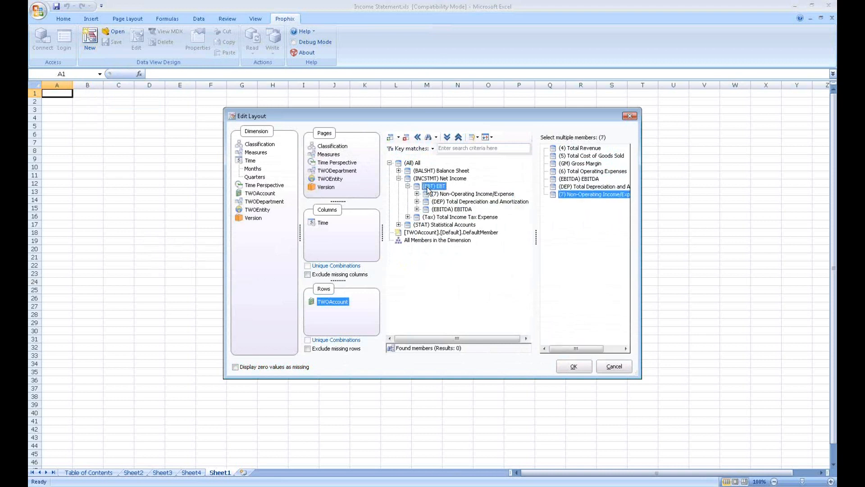
{"action": "double_click", "coordinate": [433, 186]}
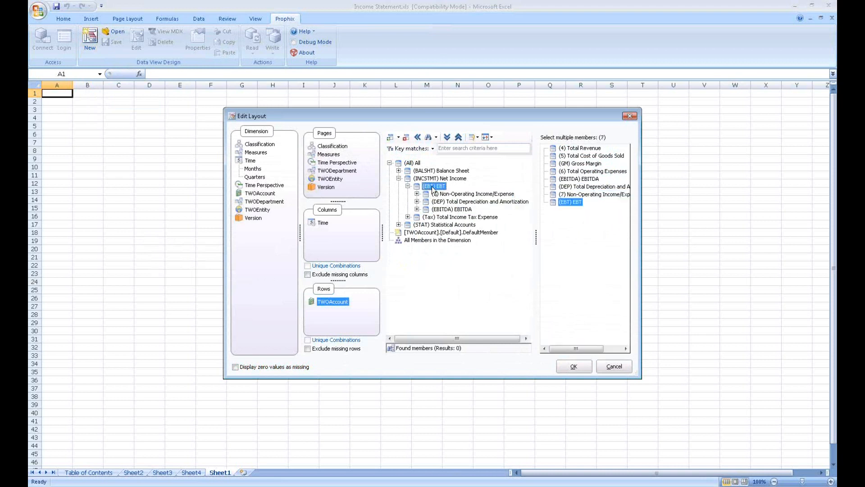
{"action": "double_click", "coordinate": [431, 218]}
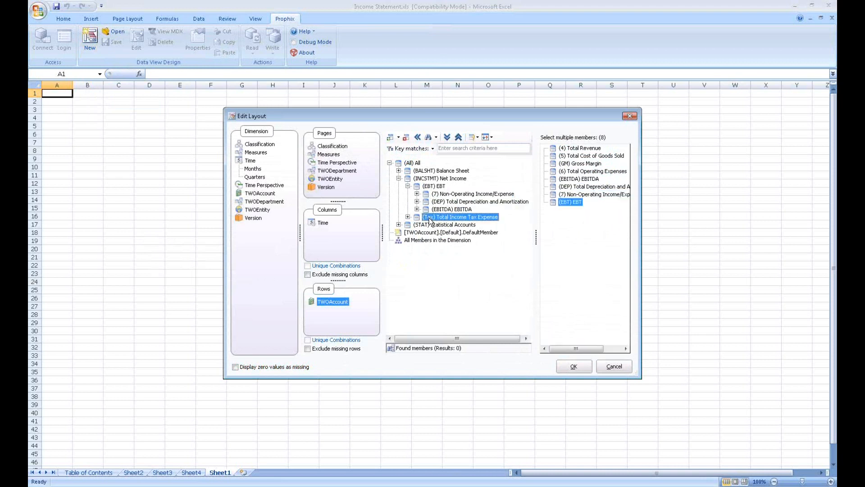
{"action": "left_click", "coordinate": [427, 179]}
{"action": "double_click", "coordinate": [427, 179]}
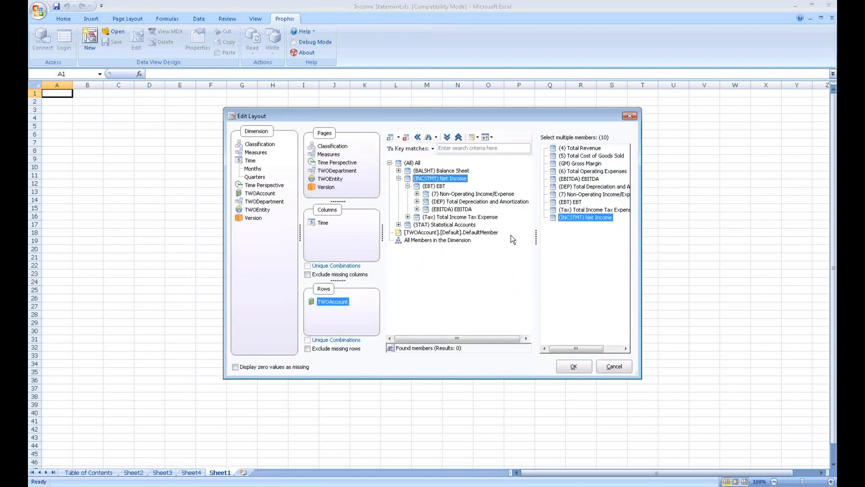
Replace the Time column members with 2017 followed by the leaf descendants of 2017
{"action": "left_click", "coordinate": [322, 223]}
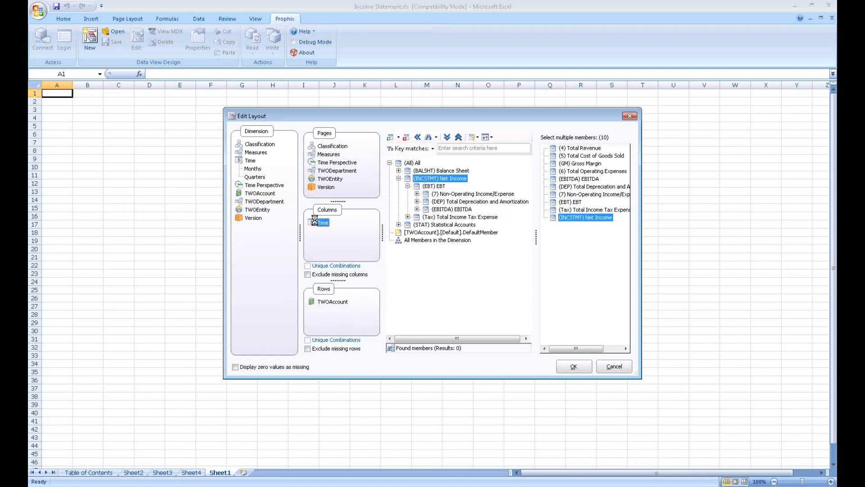
{"action": "left_click", "coordinate": [418, 137]}
{"action": "right_click", "coordinate": [429, 247]}
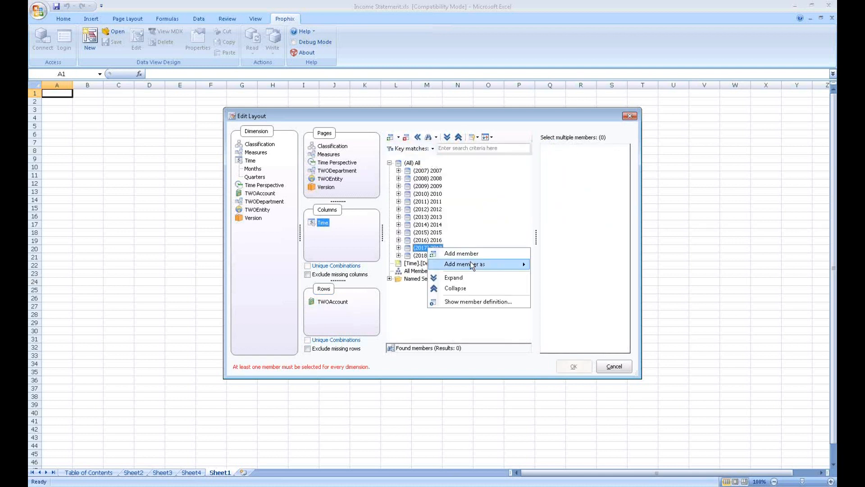
{"action": "mouse_move", "coordinate": [499, 264]}
{"action": "left_click", "coordinate": [560, 307]}
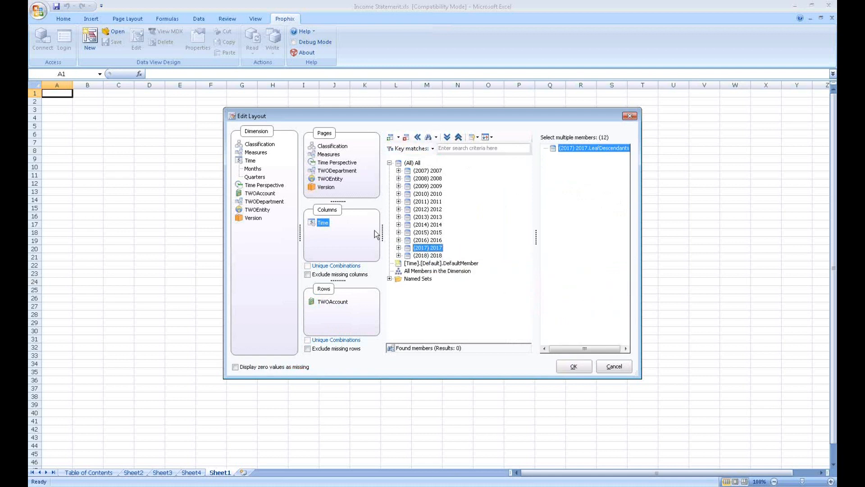
{"action": "left_click_drag", "start_coordinate": [428, 247], "coordinate": [566, 149]}
{"action": "left_click", "coordinate": [564, 156]}
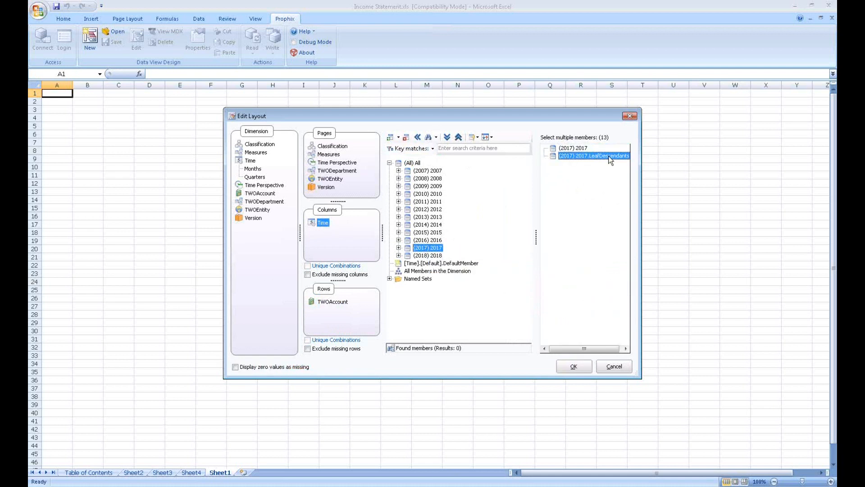
{"action": "left_click", "coordinate": [573, 149]}
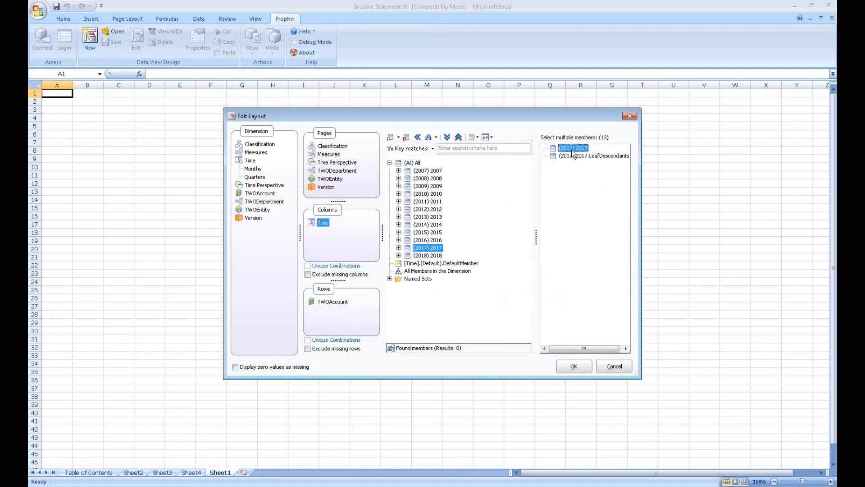
Check the Version and TWOEntity page members, set TWODepartment to All, and generate the data view on the sheet
{"action": "left_click", "coordinate": [333, 188]}
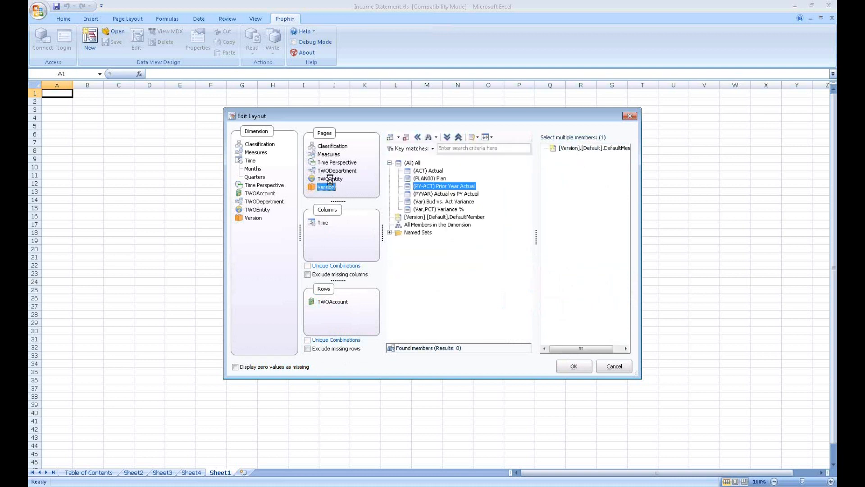
{"action": "left_click", "coordinate": [334, 179]}
{"action": "left_click", "coordinate": [336, 171]}
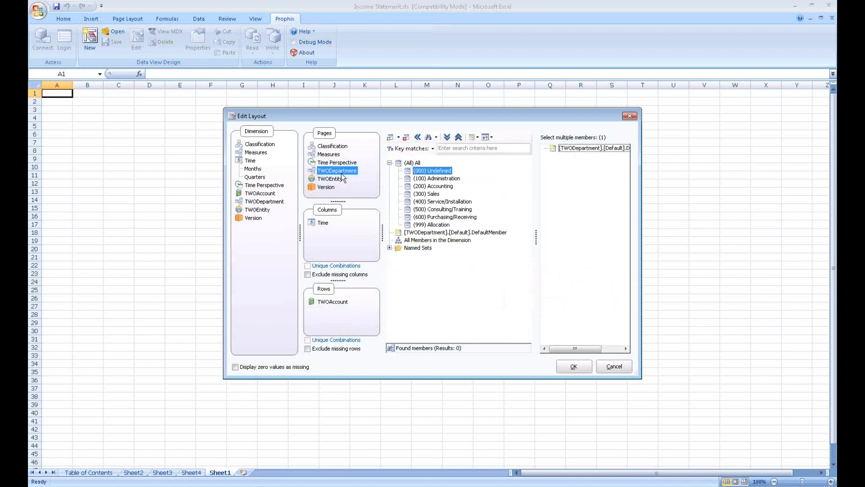
{"action": "left_click", "coordinate": [418, 136]}
{"action": "double_click", "coordinate": [413, 163]}
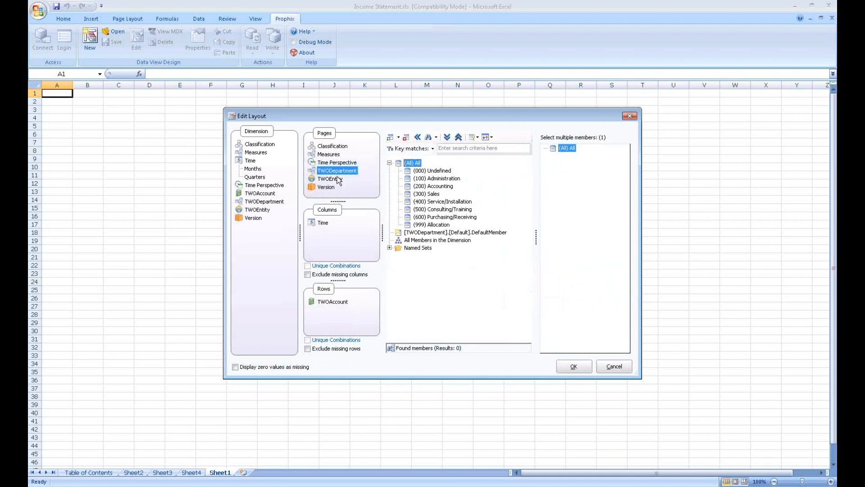
{"action": "left_click", "coordinate": [572, 367]}
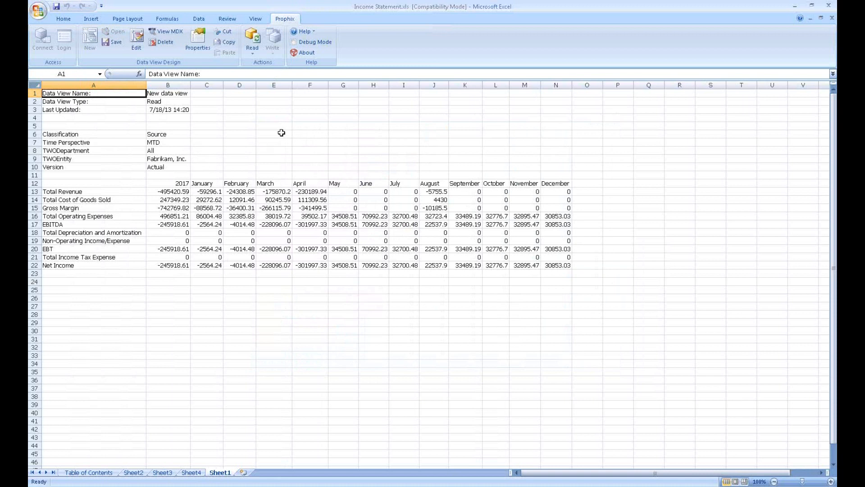
Format the header row from 2017 through December with centred white text on a blue fill
{"action": "left_click", "coordinate": [63, 18]}
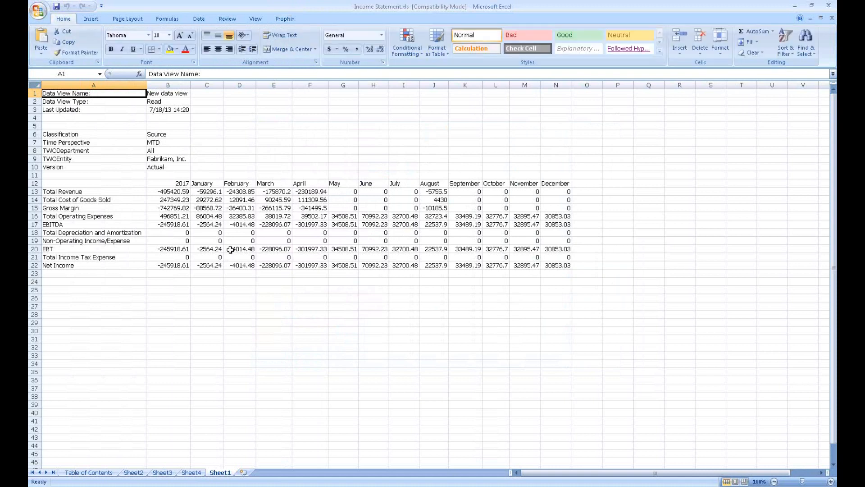
{"action": "left_click_drag", "start_coordinate": [175, 185], "coordinate": [548, 184]}
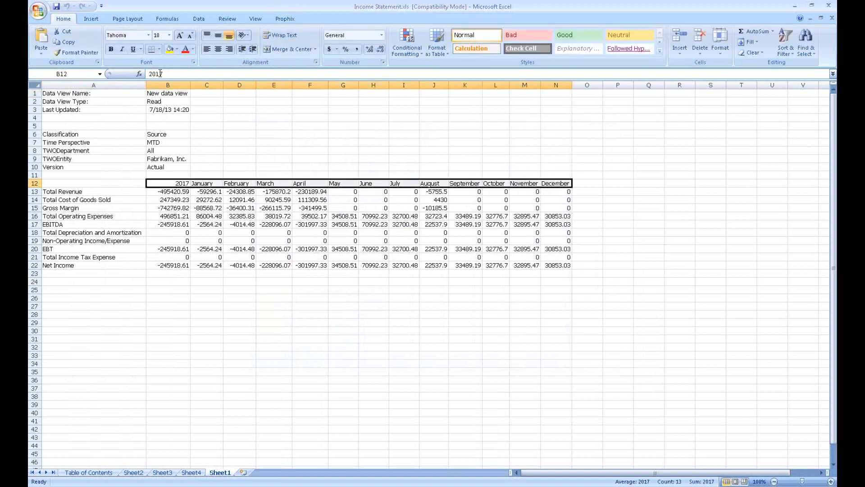
{"action": "left_click", "coordinate": [218, 50]}
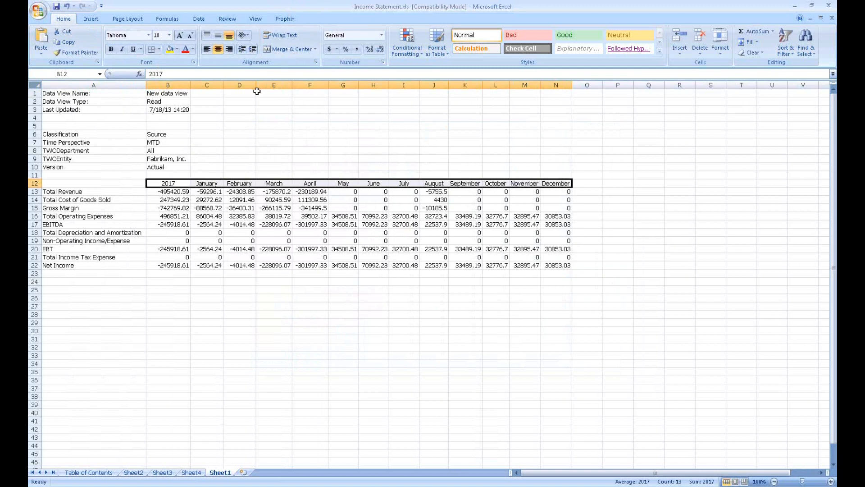
{"action": "left_click", "coordinate": [193, 50]}
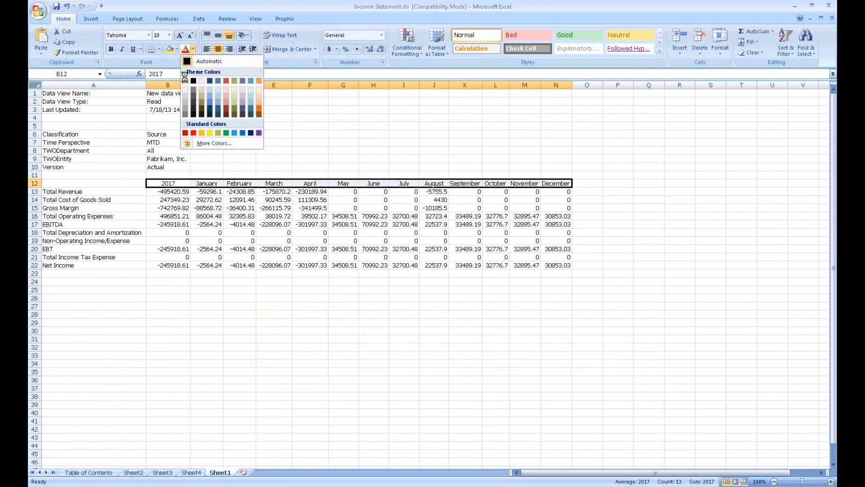
{"action": "left_click", "coordinate": [187, 79]}
{"action": "left_click", "coordinate": [177, 49]}
{"action": "left_click", "coordinate": [225, 122]}
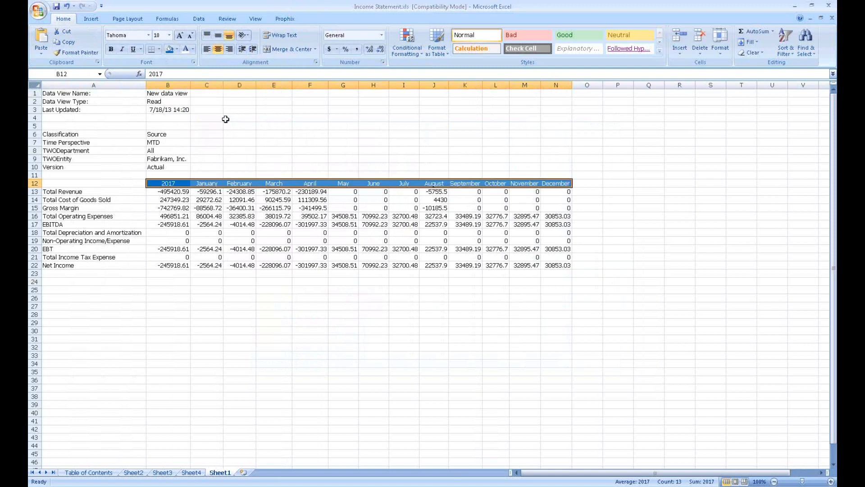
{"action": "left_click", "coordinate": [243, 191]}
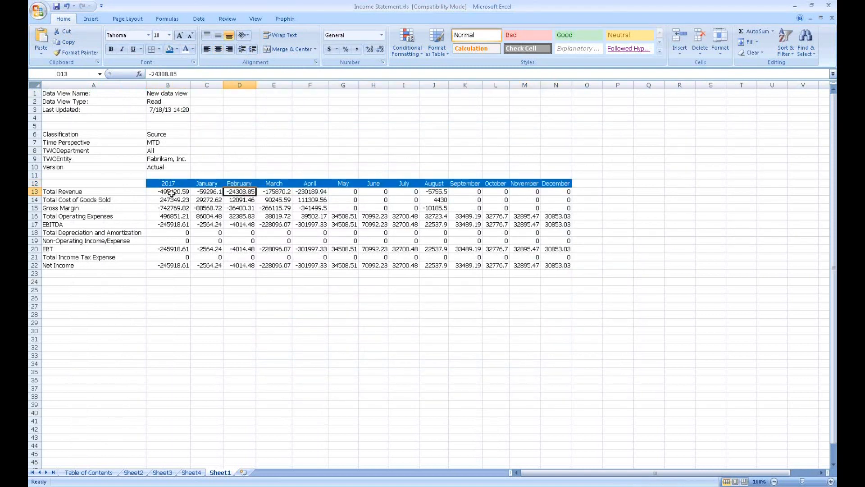
Apply comma style with no decimal places to all amounts from Total Revenue through Net Income
{"action": "left_click", "coordinate": [172, 192]}
{"action": "left_click_drag", "start_coordinate": [239, 231], "coordinate": [569, 267]}
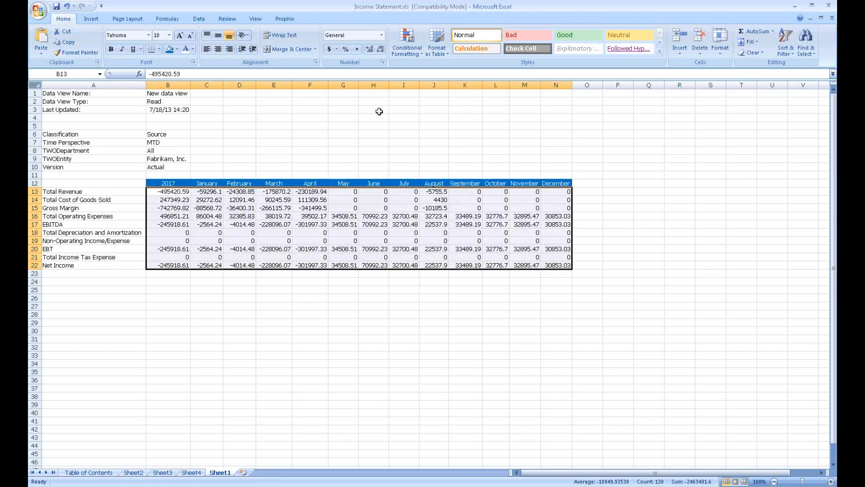
{"action": "left_click", "coordinate": [357, 49]}
{"action": "left_click", "coordinate": [380, 50]}
{"action": "left_click", "coordinate": [380, 49]}
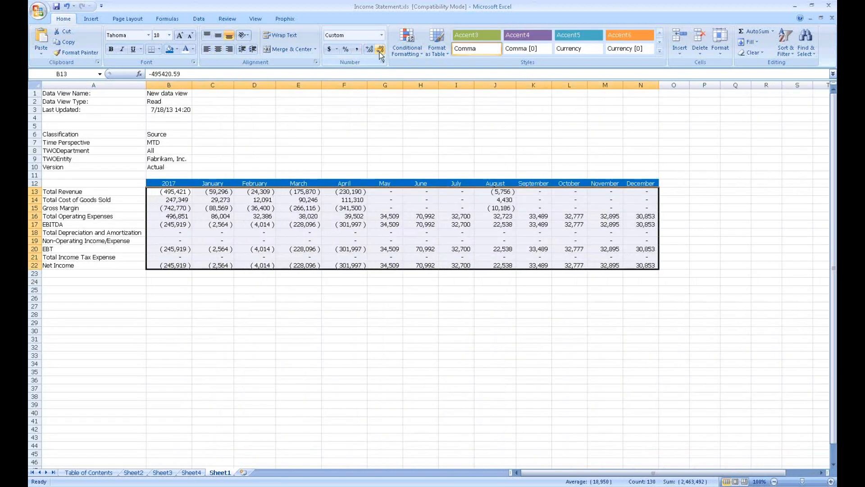
Add a top and double bottom border to the Net Income amounts from 2017 through December
{"action": "left_click_drag", "start_coordinate": [174, 266], "coordinate": [640, 265]}
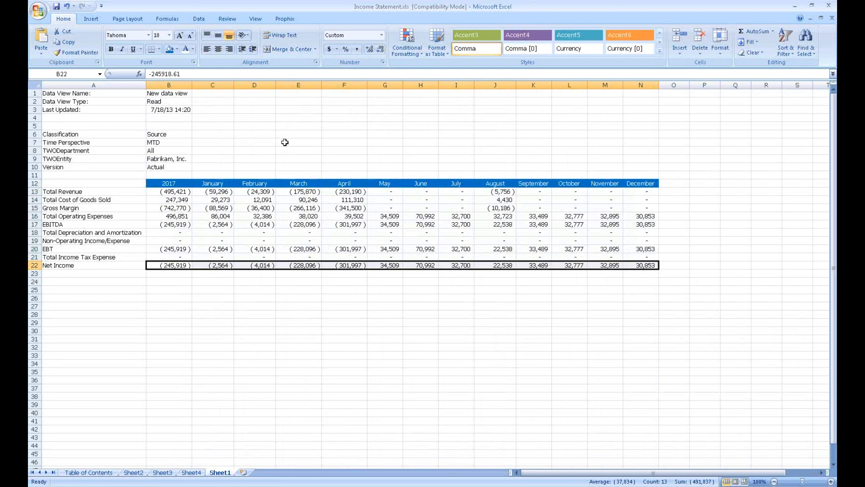
{"action": "left_click", "coordinate": [159, 49]}
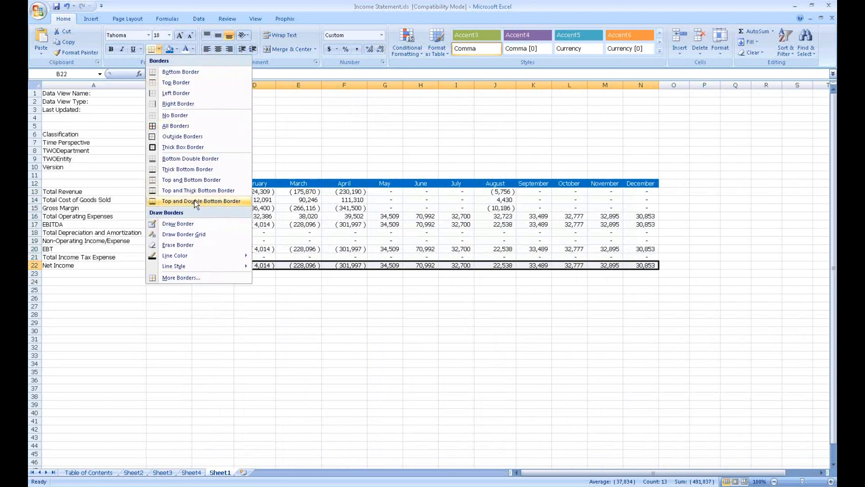
{"action": "left_click", "coordinate": [196, 201]}
{"action": "left_click", "coordinate": [260, 215]}
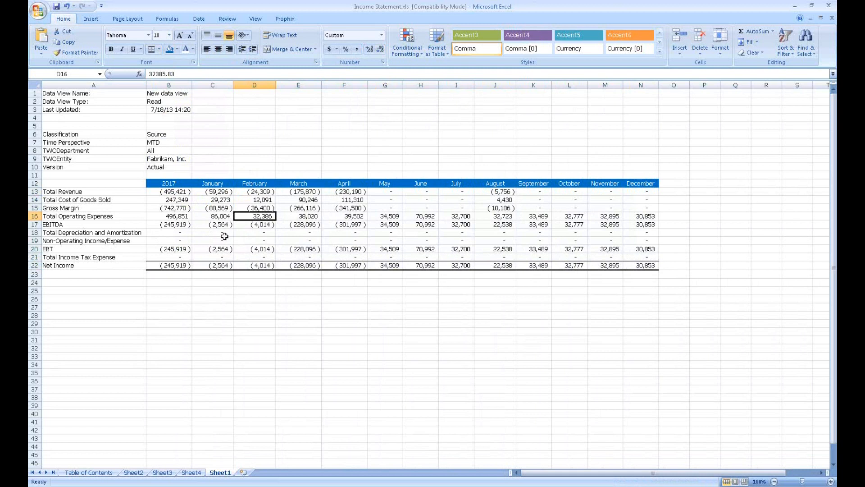
Refresh the current worksheet's data view from Prophix
{"action": "left_click", "coordinate": [285, 20]}
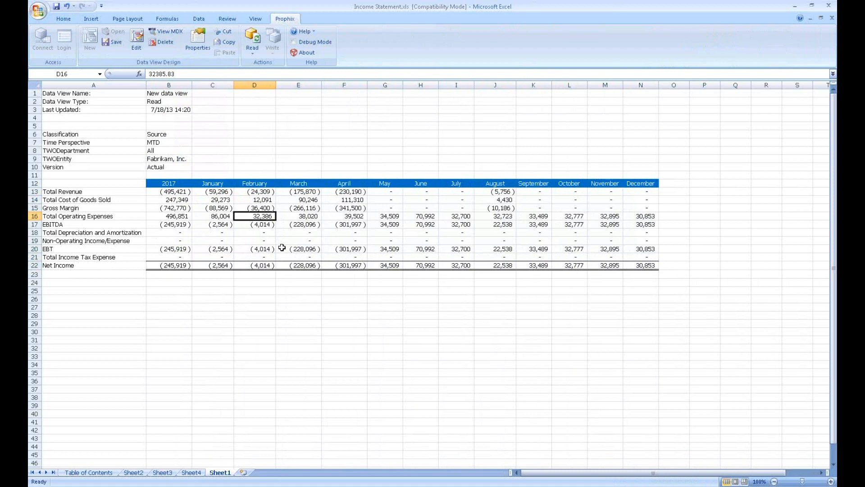
{"action": "left_click", "coordinate": [255, 50]}
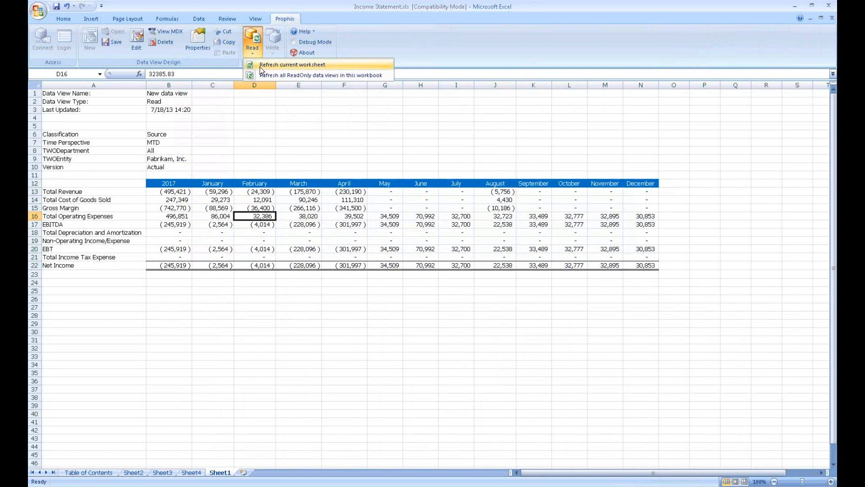
{"action": "left_click", "coordinate": [261, 66]}
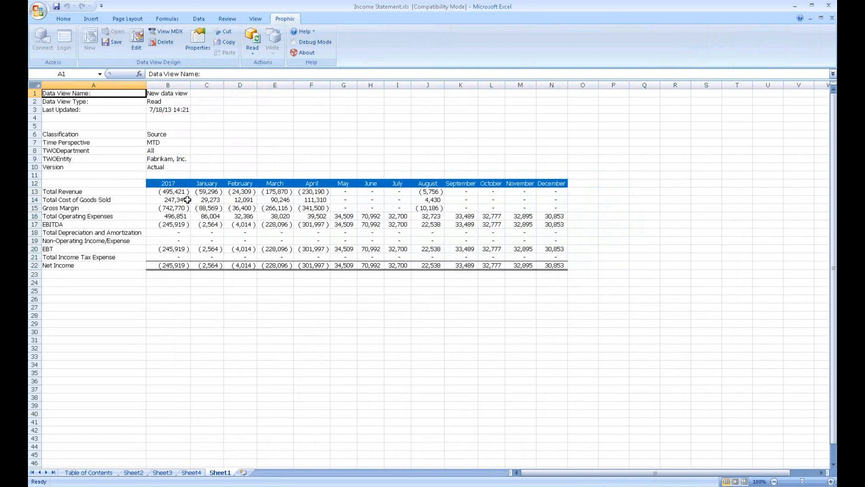
Save the data view in My Documents under the name Income Statement
{"action": "left_click", "coordinate": [115, 44]}
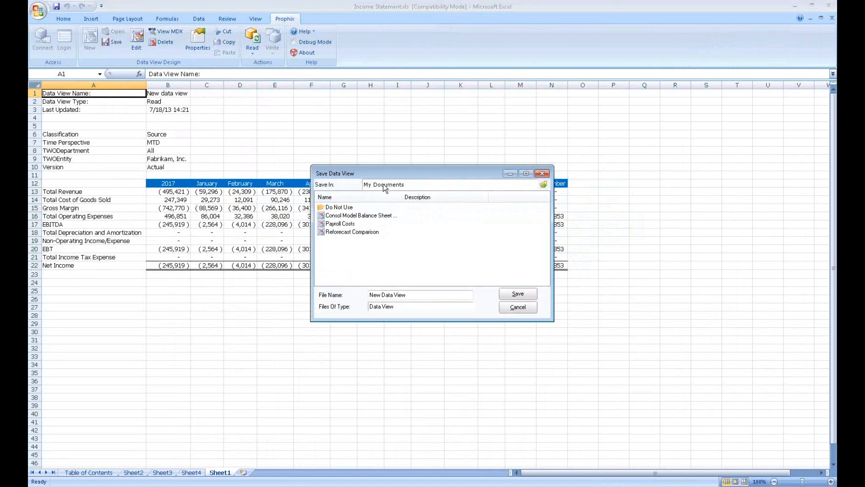
{"action": "left_click_drag", "start_coordinate": [409, 295], "coordinate": [352, 296]}
{"action": "type", "text": "Income Statement"}
{"action": "left_click", "coordinate": [510, 297]}
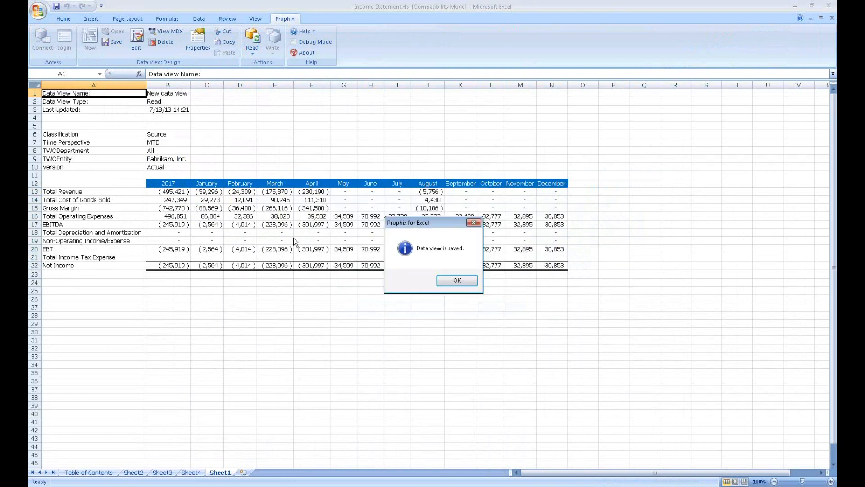
{"action": "left_click", "coordinate": [453, 282]}
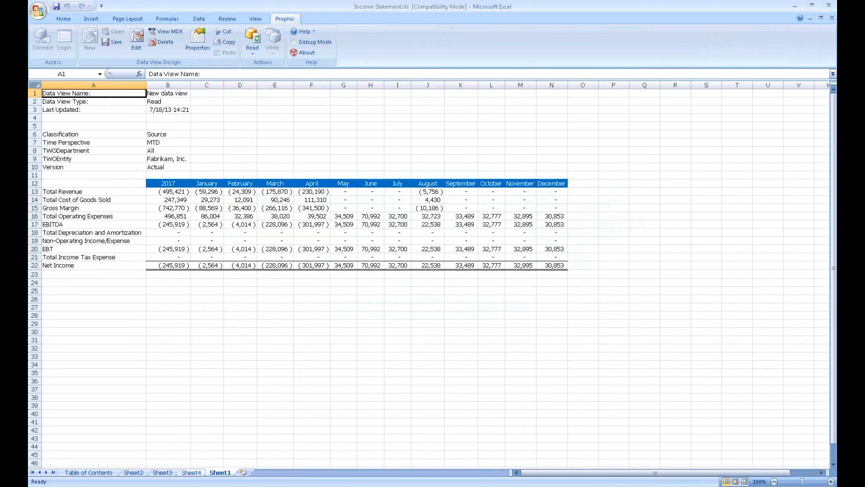
Switch to PROPHIX and open the Income Statement data view from My Documents in the Document Explorer
{"action": "left_click", "coordinate": [189, 474]}
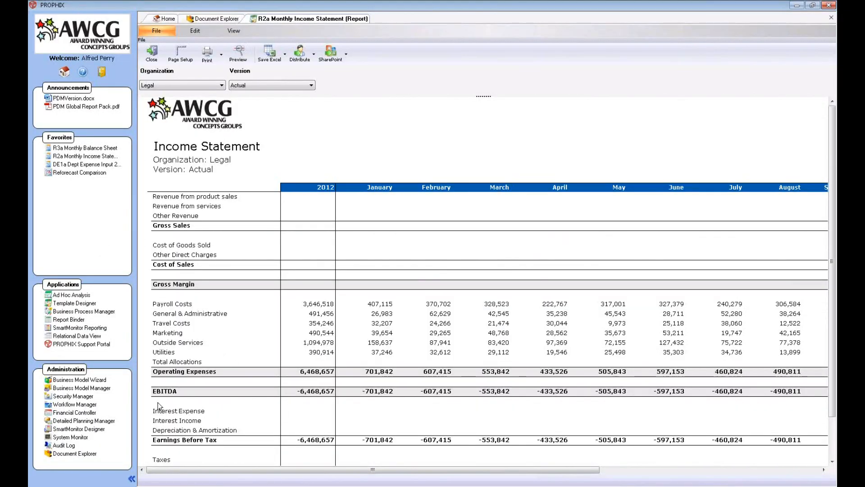
{"action": "left_click", "coordinate": [212, 22]}
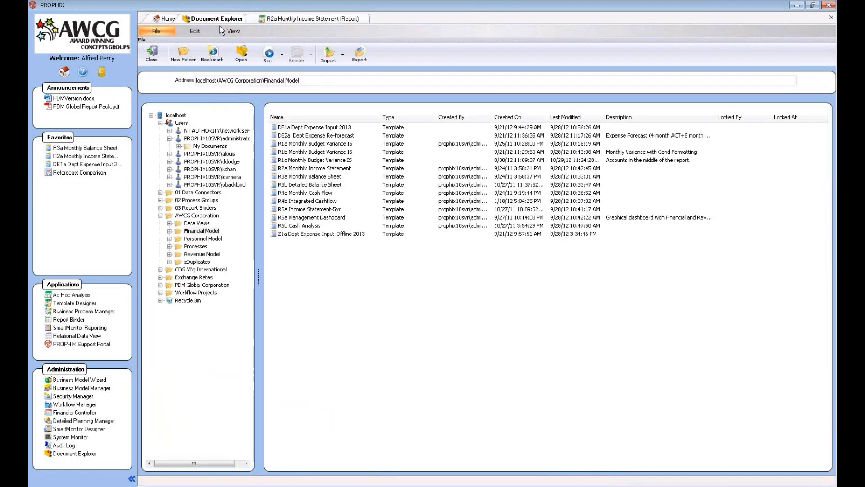
{"action": "left_click", "coordinate": [216, 148]}
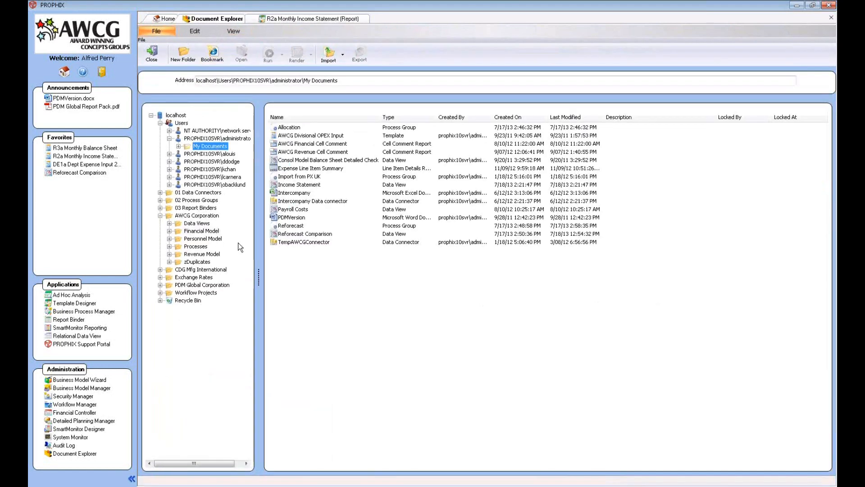
{"action": "left_click", "coordinate": [292, 185]}
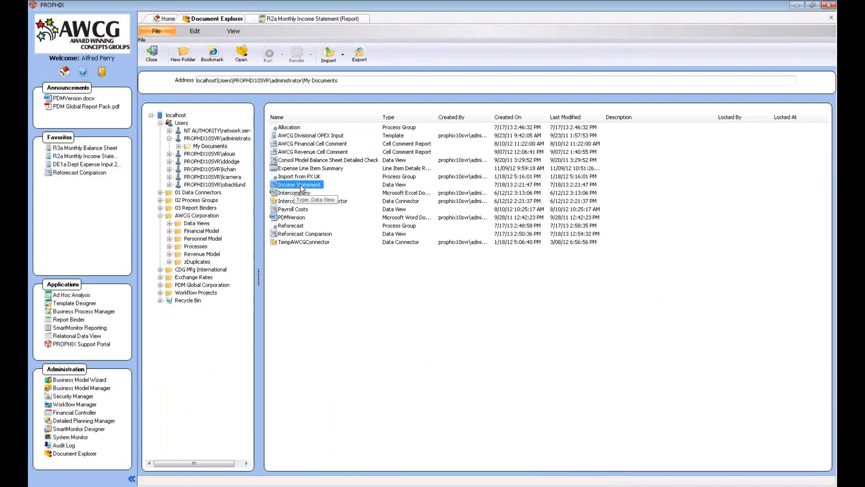
{"action": "double_click", "coordinate": [300, 186]}
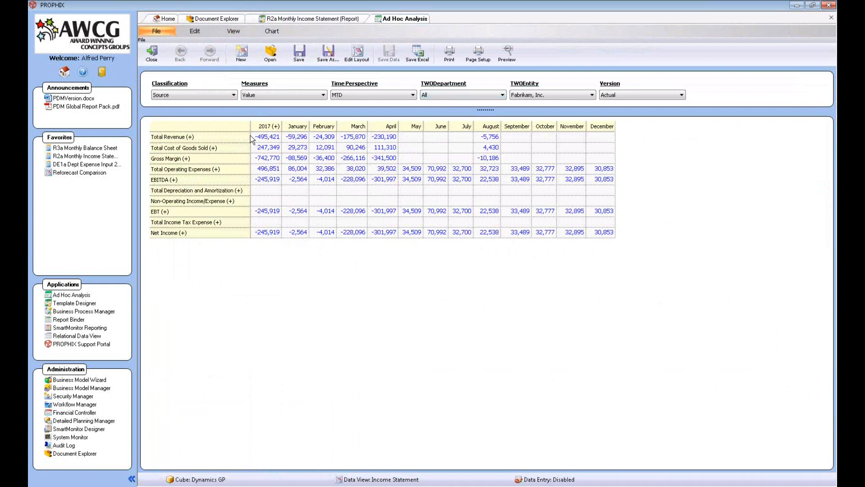
Replace the TWODepartment page selection with the All member plus its descendants
{"action": "left_click", "coordinate": [216, 137]}
{"action": "left_click", "coordinate": [261, 127]}
{"action": "left_click", "coordinate": [456, 85]}
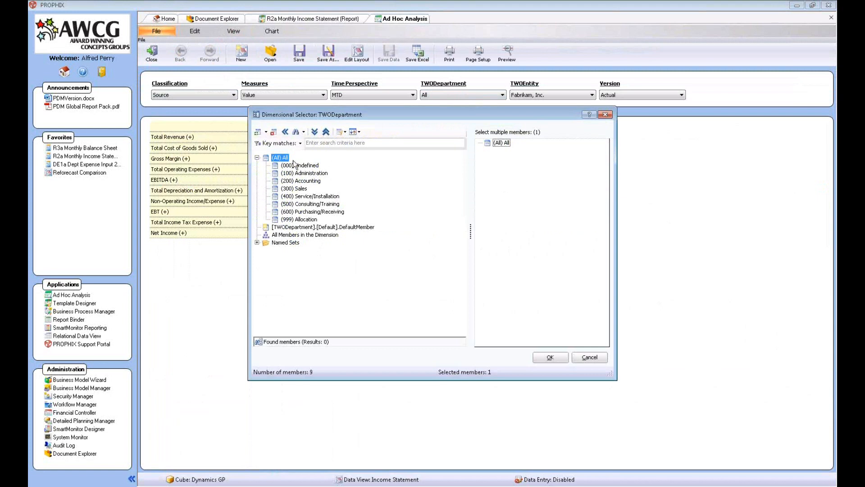
{"action": "left_click", "coordinate": [285, 131]}
{"action": "right_click", "coordinate": [279, 157]}
{"action": "mouse_move", "coordinate": [332, 174]}
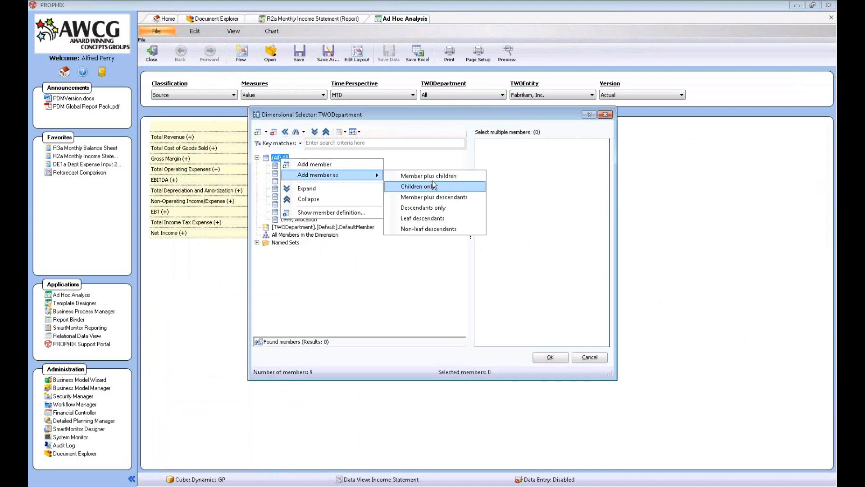
{"action": "left_click", "coordinate": [460, 200]}
{"action": "left_click", "coordinate": [550, 357]}
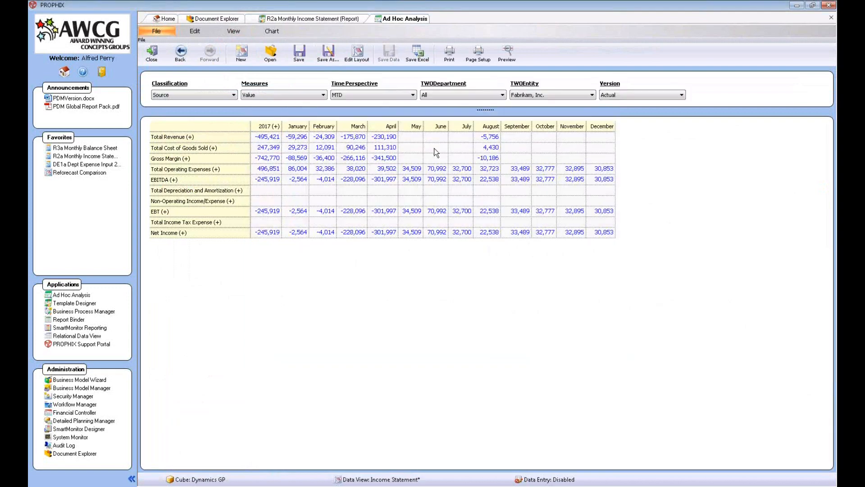
Filter TWODepartment to Administration, and swap TWODepartment with Time on the columns and back again
{"action": "left_click", "coordinate": [436, 96]}
{"action": "left_click", "coordinate": [449, 115]}
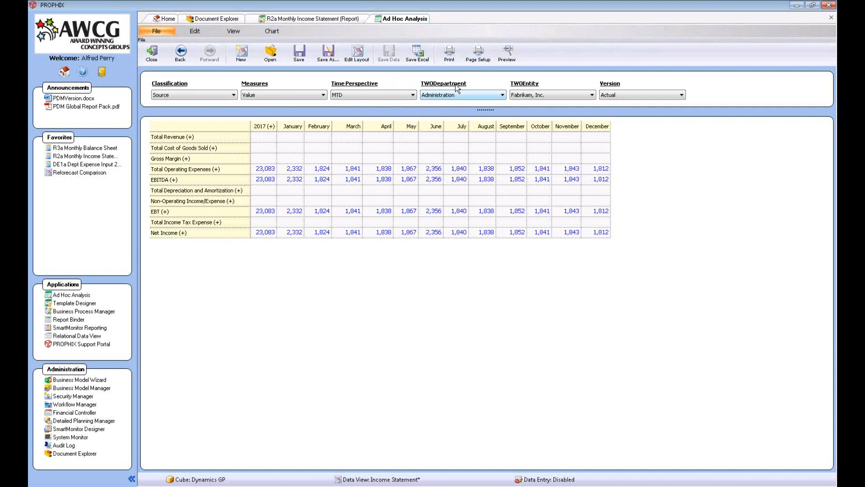
{"action": "left_click_drag", "start_coordinate": [455, 89], "coordinate": [263, 126]}
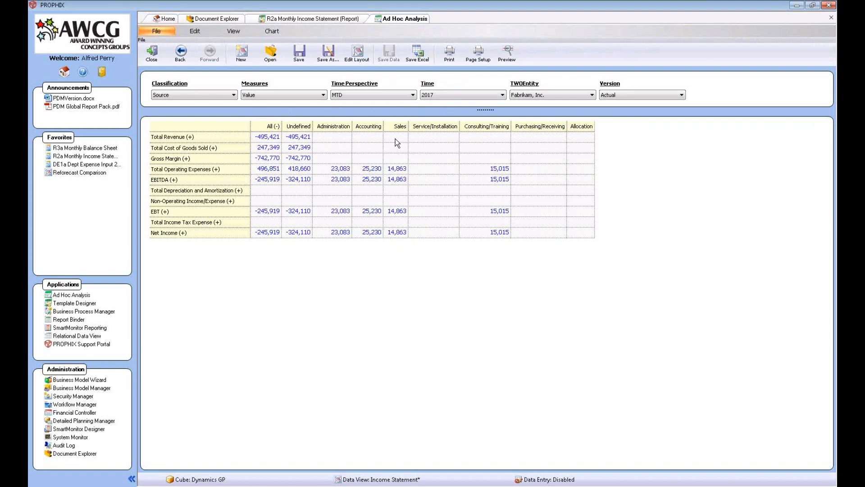
{"action": "left_click_drag", "start_coordinate": [430, 88], "coordinate": [261, 128]}
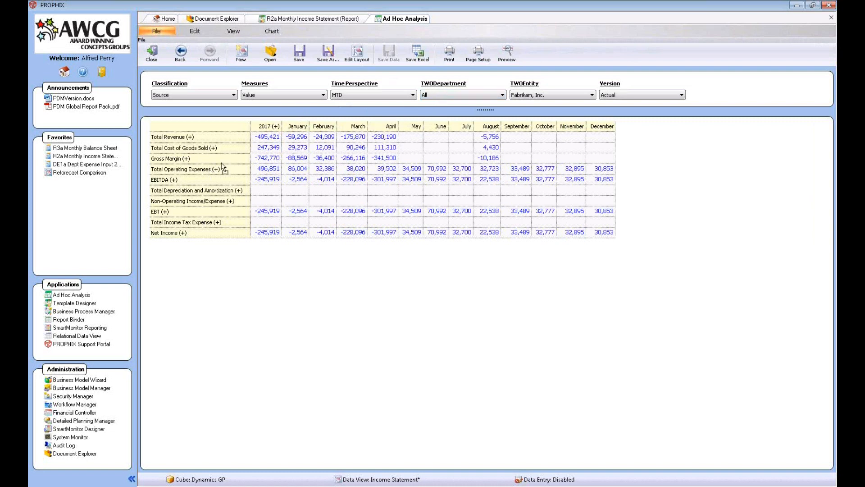
Swap TWODepartment onto the rows in place of TWOAccount, set TWOAccount to Total Operating Expenses, and widen the January column
{"action": "double_click", "coordinate": [179, 191]}
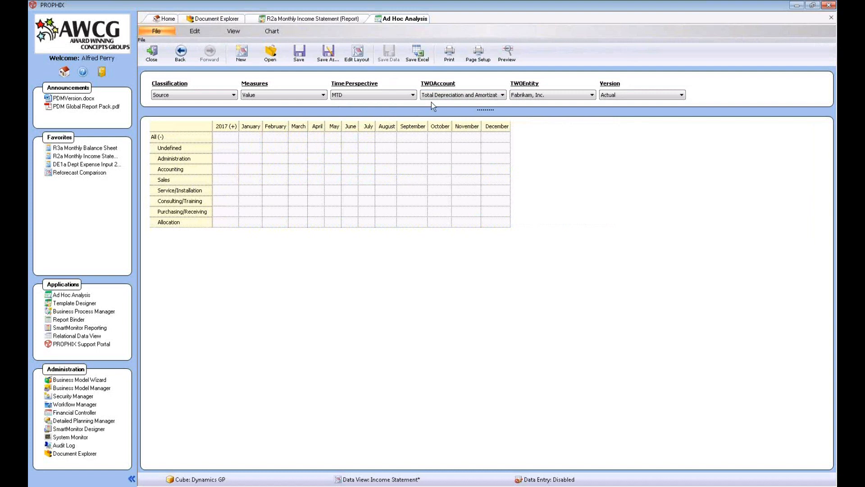
{"action": "left_click", "coordinate": [443, 96]}
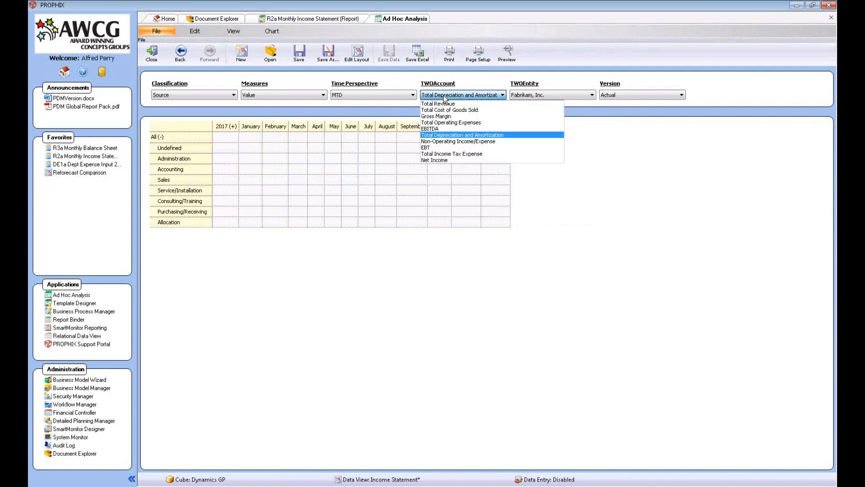
{"action": "left_click", "coordinate": [445, 123]}
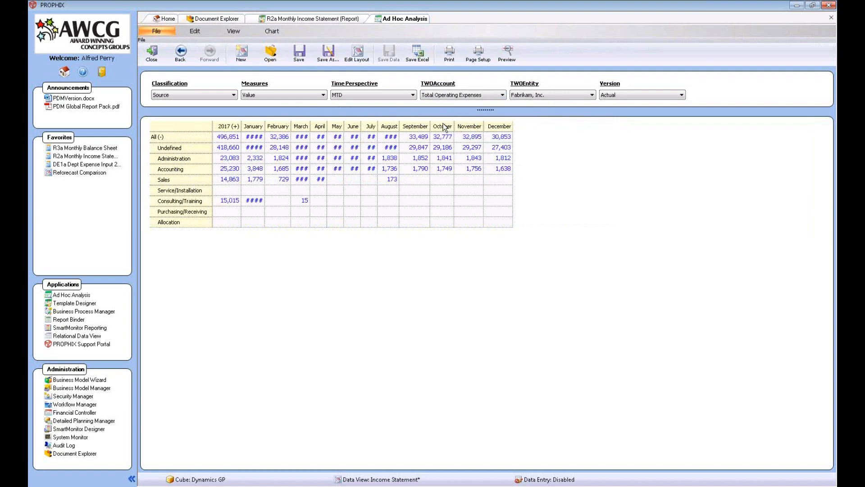
{"action": "double_click", "coordinate": [264, 127]}
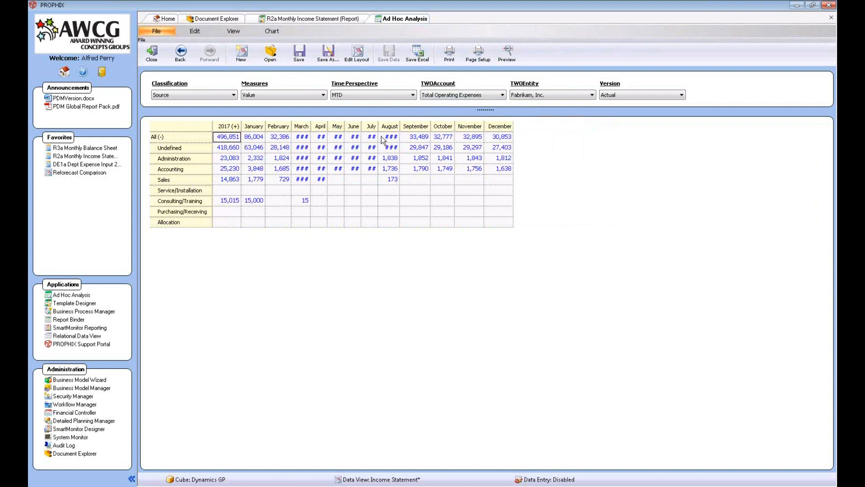
Place Measures on the rows in place of TWODepartment, and TWODepartment on the columns in place of Time
{"action": "left_click", "coordinate": [238, 31]}
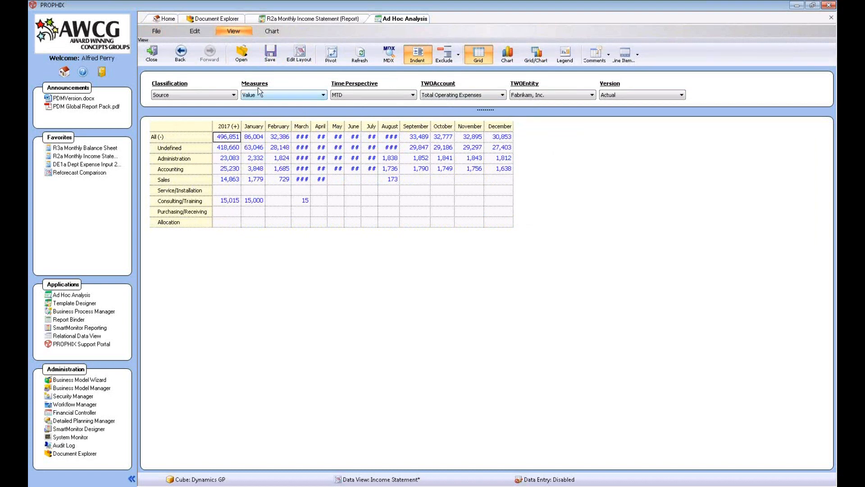
{"action": "left_click_drag", "start_coordinate": [259, 89], "coordinate": [180, 161]}
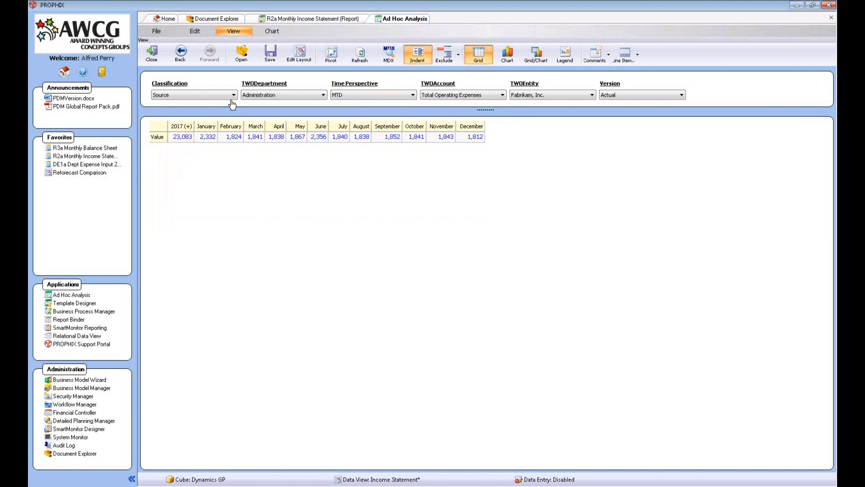
{"action": "left_click", "coordinate": [185, 128]}
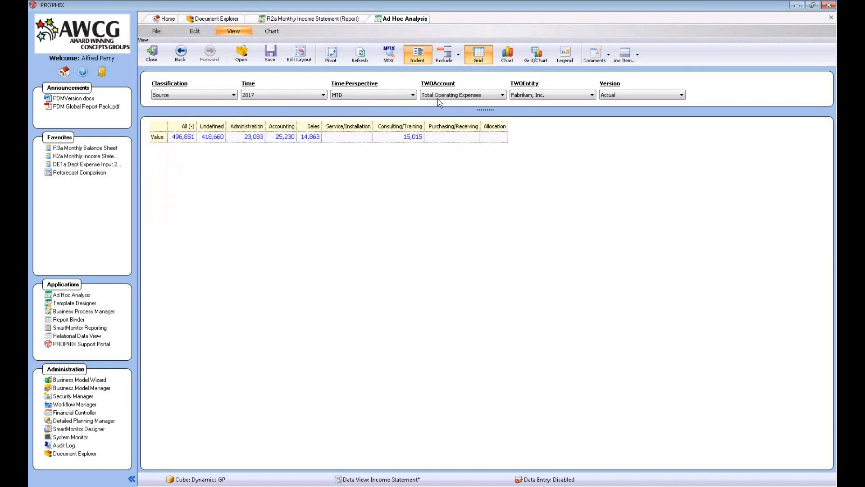
Display the Total Operating Expenses by department as a chart, with Time set to 2017
{"action": "left_click", "coordinate": [507, 57]}
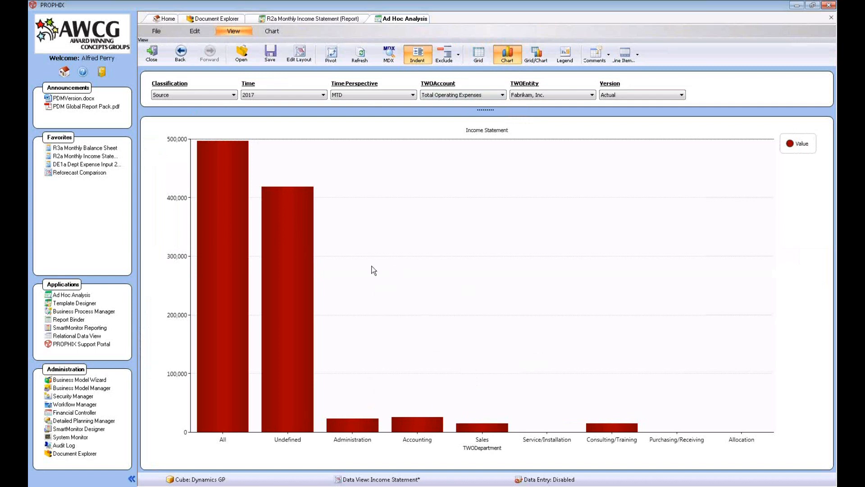
{"action": "left_click", "coordinate": [298, 96]}
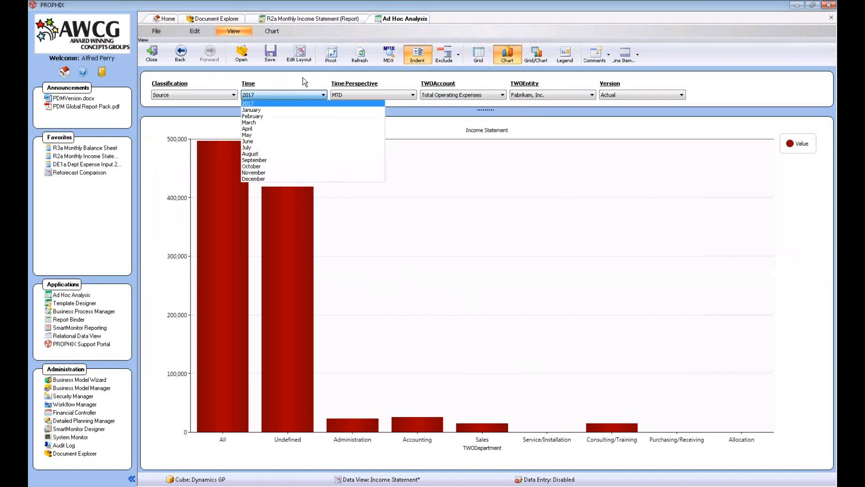
{"action": "left_click", "coordinate": [318, 102]}
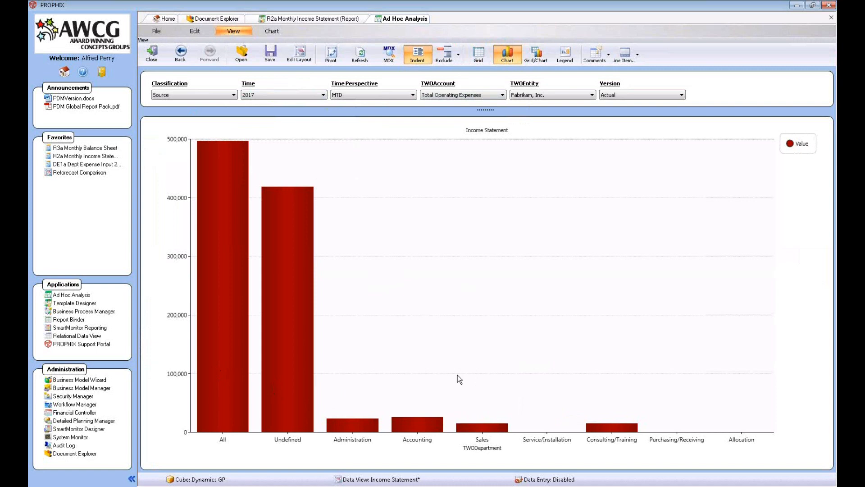
Try the Line chart type, change the chart to a simple Bar chart, and apply the multicolour palette
{"action": "left_click", "coordinate": [273, 33]}
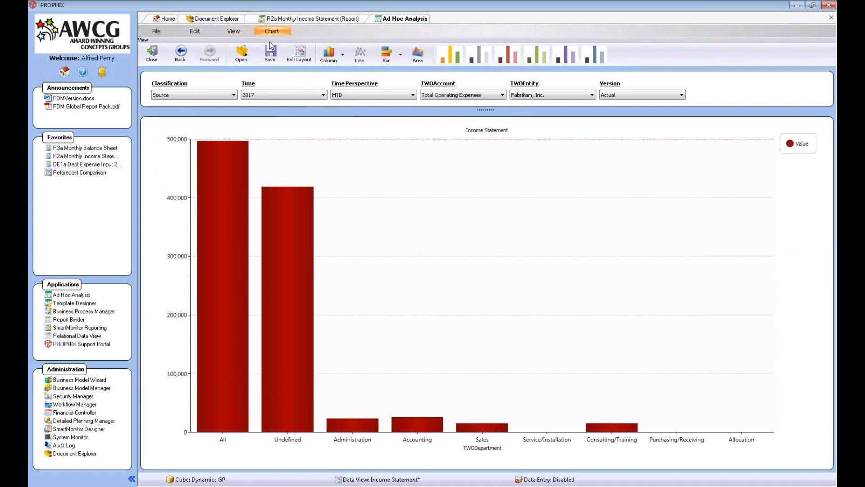
{"action": "left_click", "coordinate": [356, 55]}
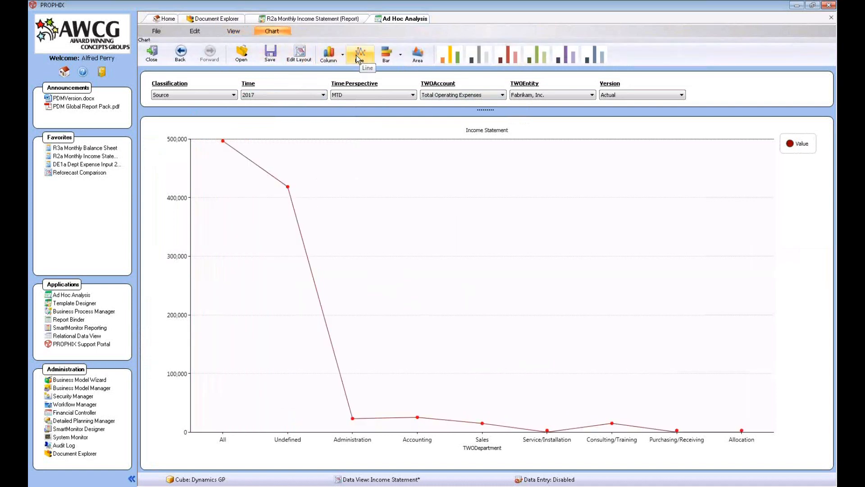
{"action": "left_click", "coordinate": [387, 54]}
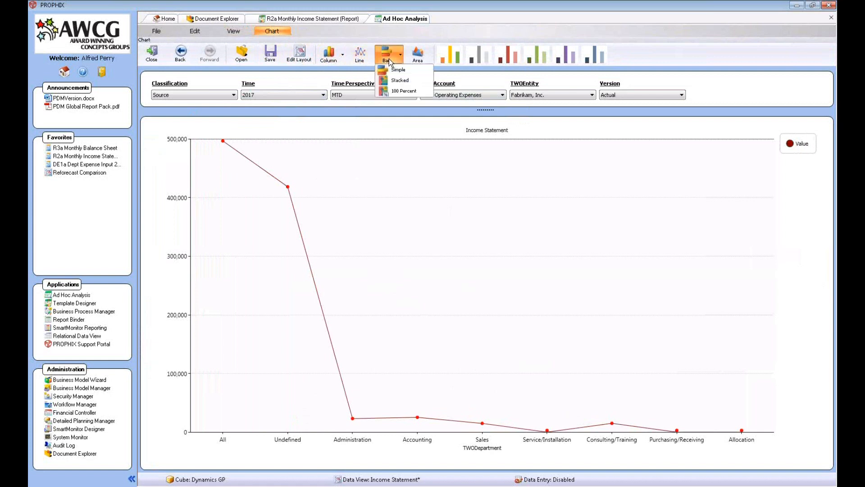
{"action": "left_click", "coordinate": [395, 71]}
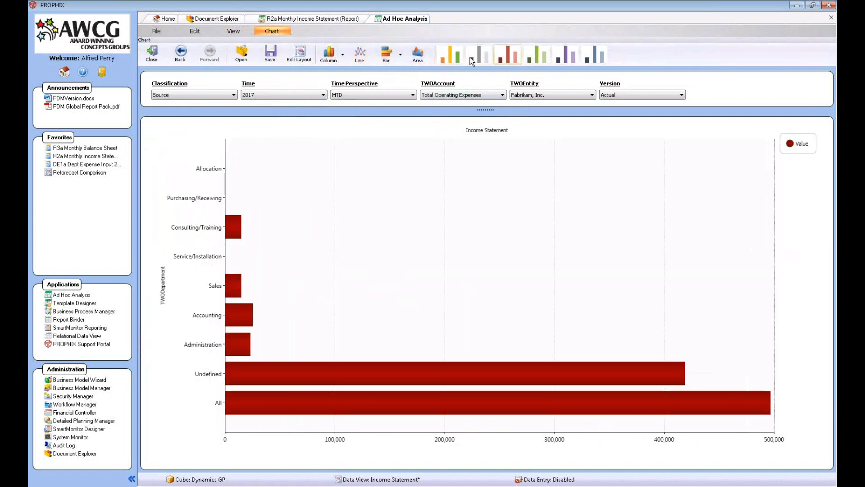
{"action": "left_click", "coordinate": [451, 56]}
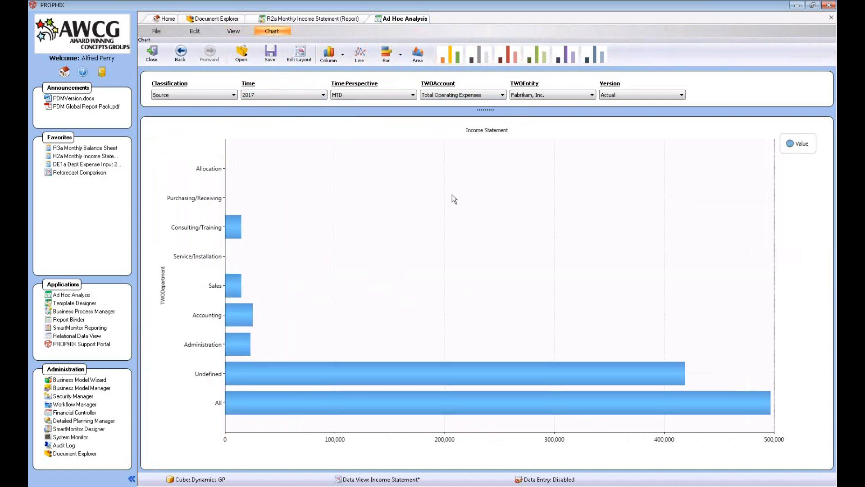
Return to the grid, placing TWOAccount on the rows in place of Measures and Time on the columns in place of TWODepartment
{"action": "left_click", "coordinate": [238, 30]}
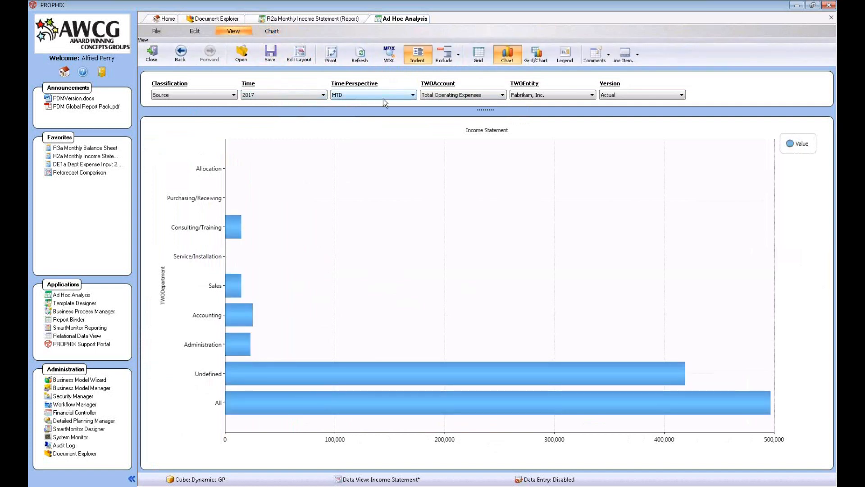
{"action": "left_click", "coordinate": [479, 60]}
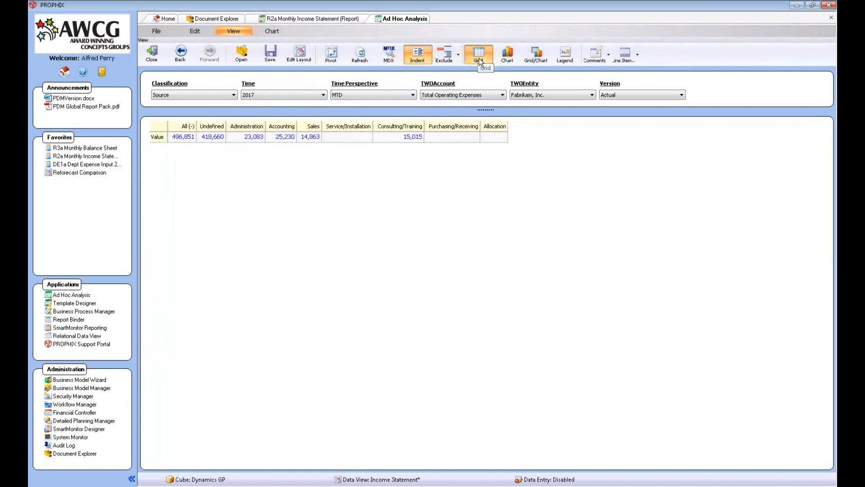
{"action": "left_click_drag", "start_coordinate": [436, 84], "coordinate": [176, 155]}
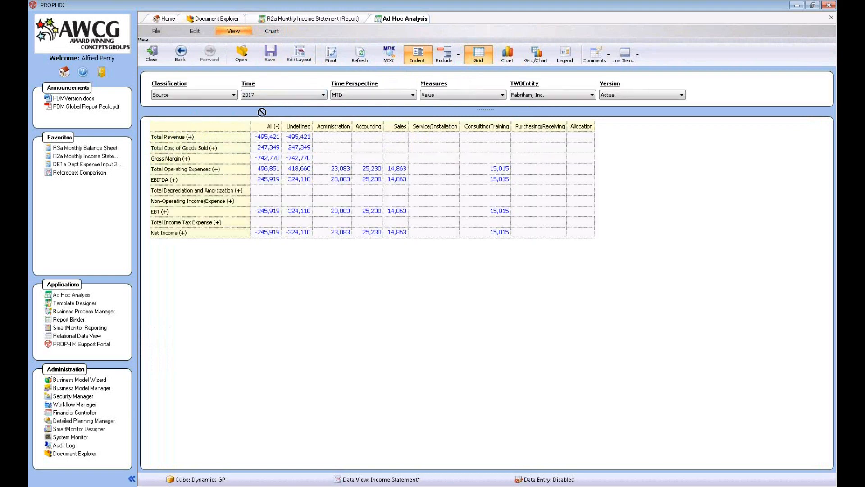
{"action": "left_click_drag", "start_coordinate": [272, 130], "coordinate": [272, 128]}
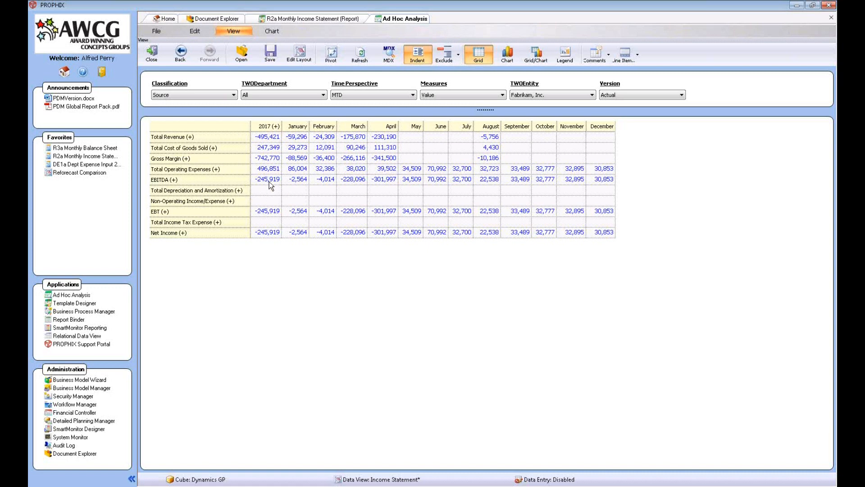
Expand Total Operating Expenses and its Total Office Expenses row down to the individual accounts
{"action": "double_click", "coordinate": [216, 169]}
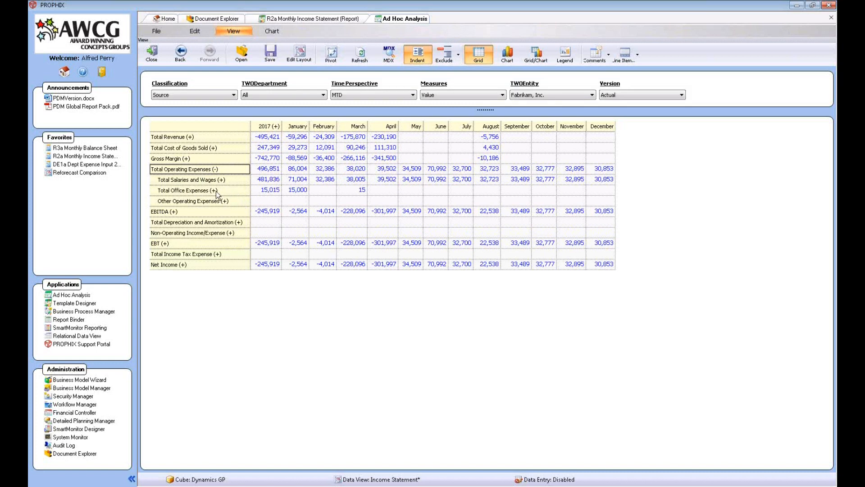
{"action": "left_click", "coordinate": [271, 192]}
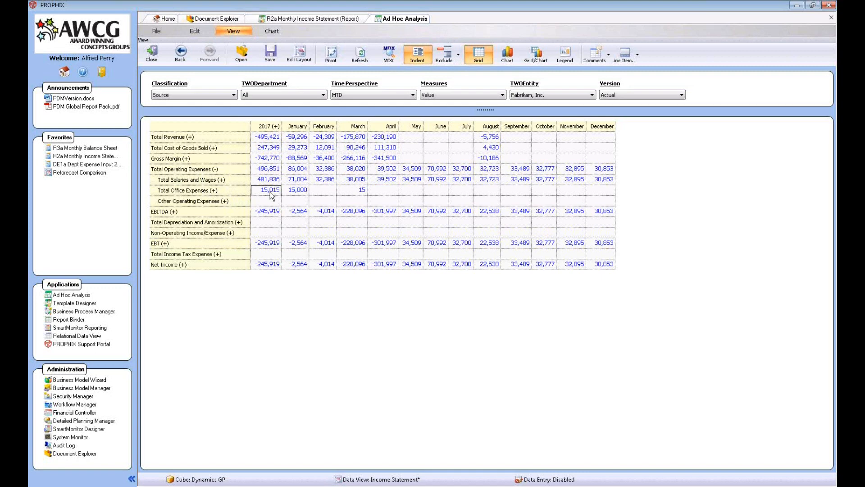
{"action": "double_click", "coordinate": [214, 191]}
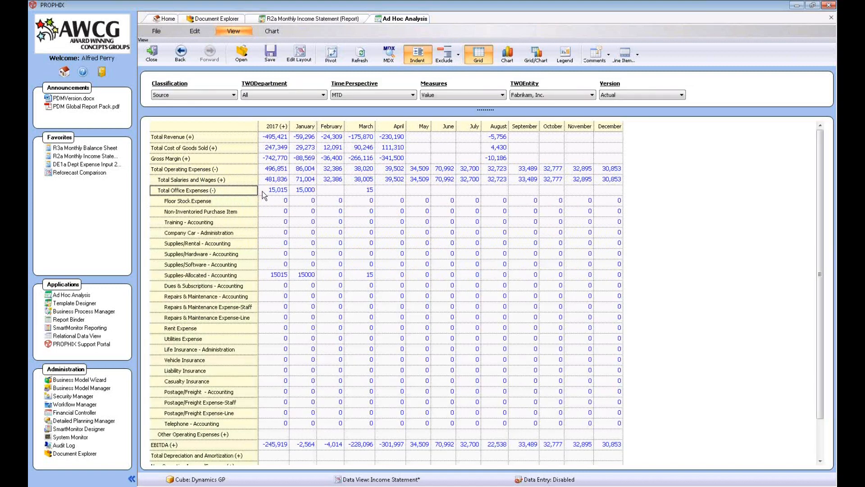
Drill across from the 2017 Supplies-Allocated - Accounting cell using the TWO GL Drill Across relational data view
{"action": "right_click", "coordinate": [277, 276]}
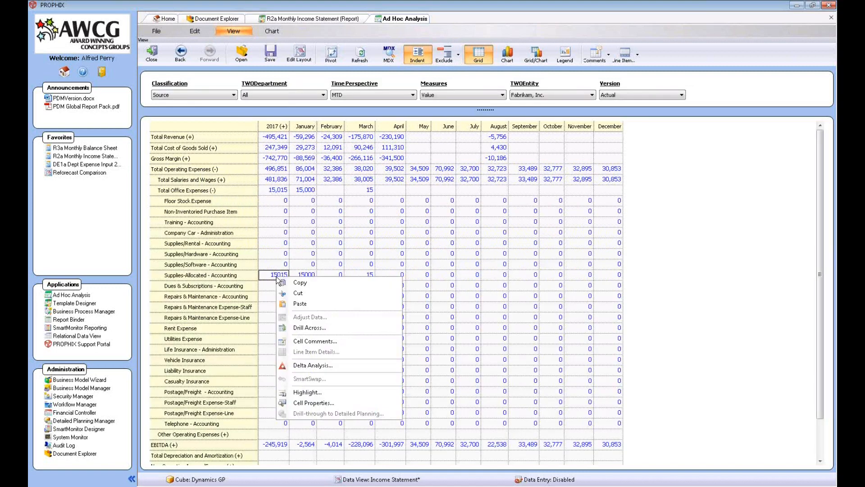
{"action": "left_click", "coordinate": [300, 328]}
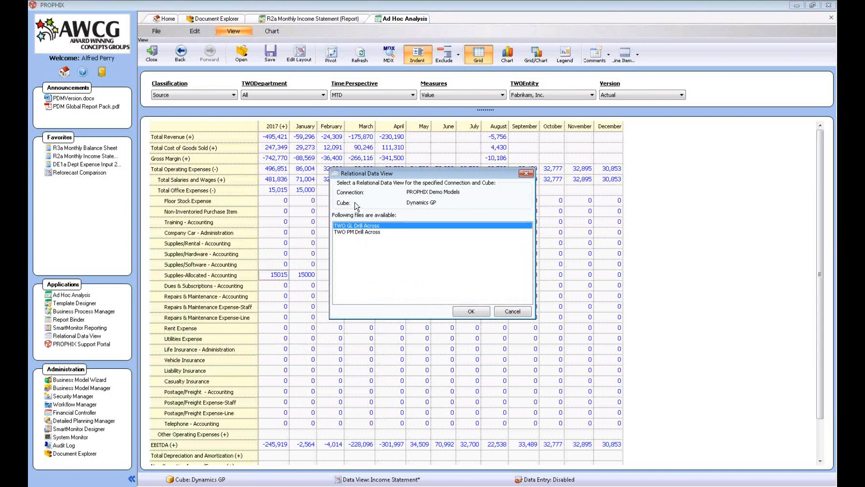
{"action": "left_click", "coordinate": [355, 233]}
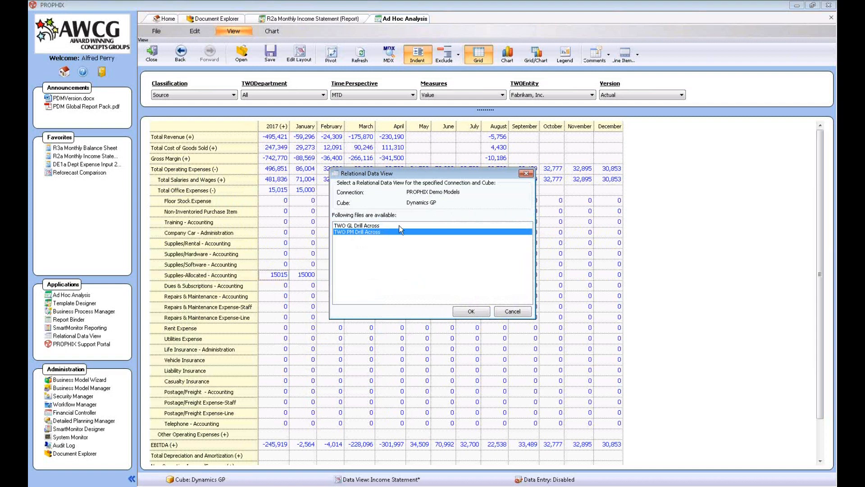
{"action": "double_click", "coordinate": [375, 225]}
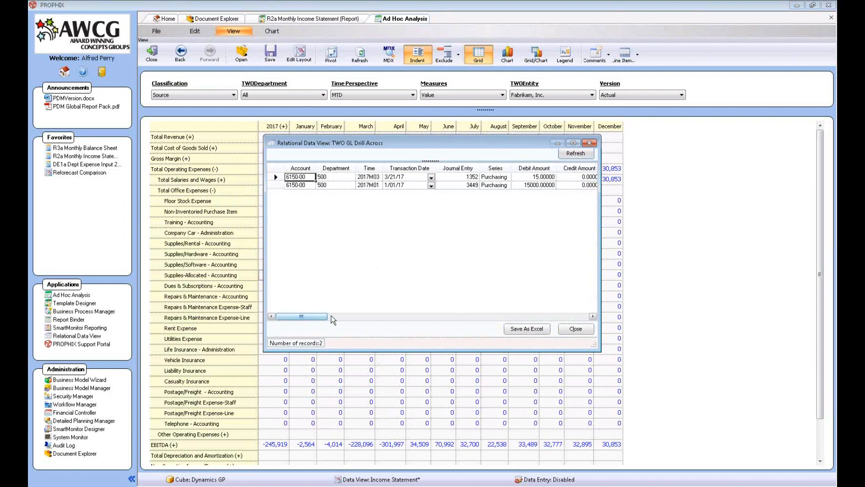
Examine the general ledger transaction columns through to Originating Document Number, and close the drill-across results
{"action": "left_click_drag", "start_coordinate": [326, 316], "coordinate": [378, 317]}
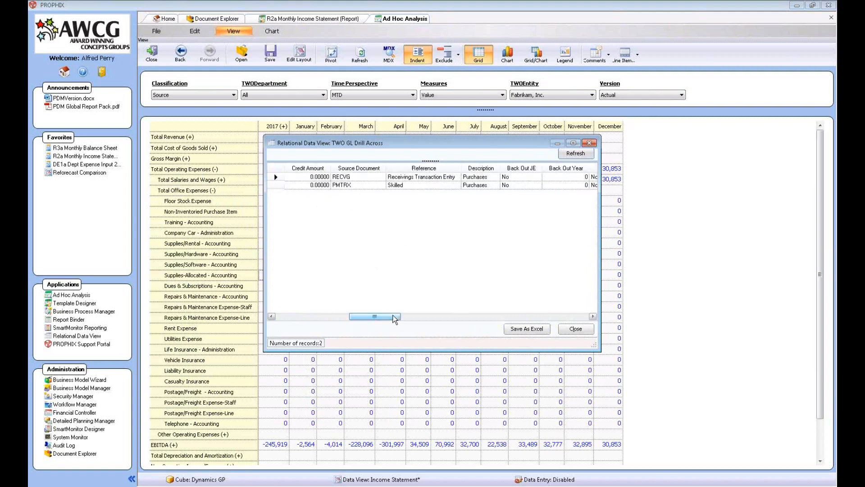
{"action": "left_click", "coordinate": [593, 317]}
{"action": "left_click", "coordinate": [593, 316]}
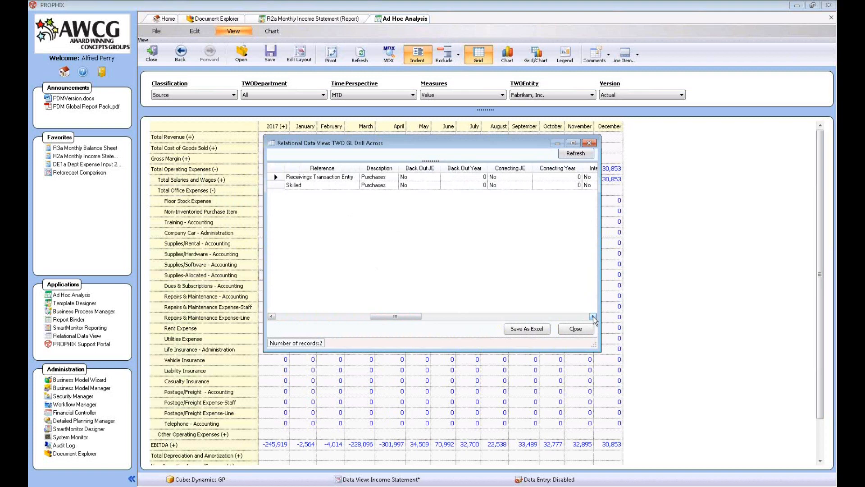
{"action": "left_click", "coordinate": [592, 316]}
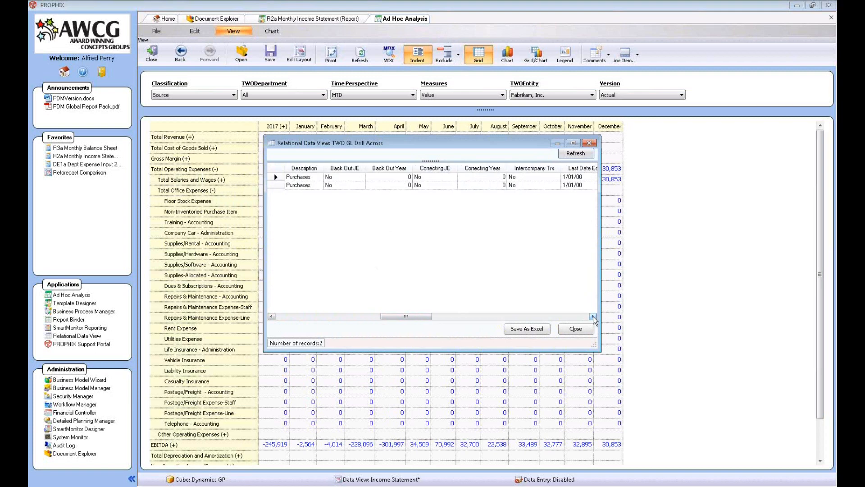
{"action": "left_click", "coordinate": [593, 316]}
{"action": "left_click", "coordinate": [593, 316]}
{"action": "left_click", "coordinate": [592, 316]}
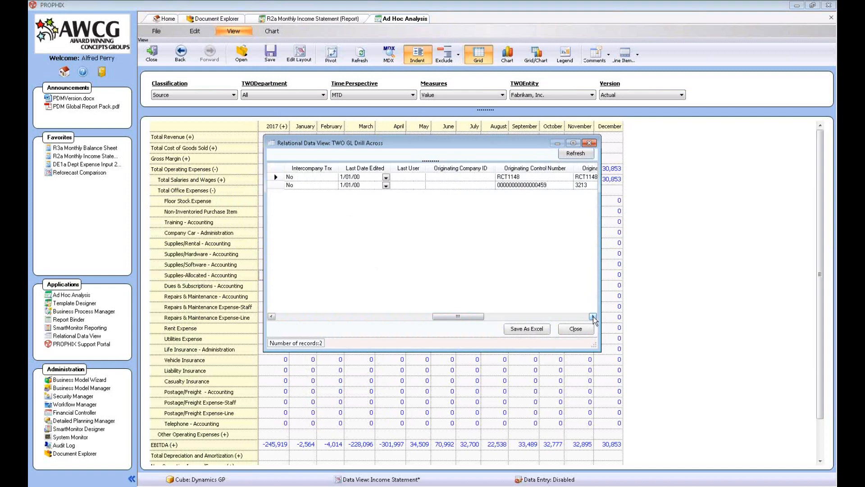
{"action": "left_click", "coordinate": [593, 317]}
{"action": "left_click", "coordinate": [593, 317]}
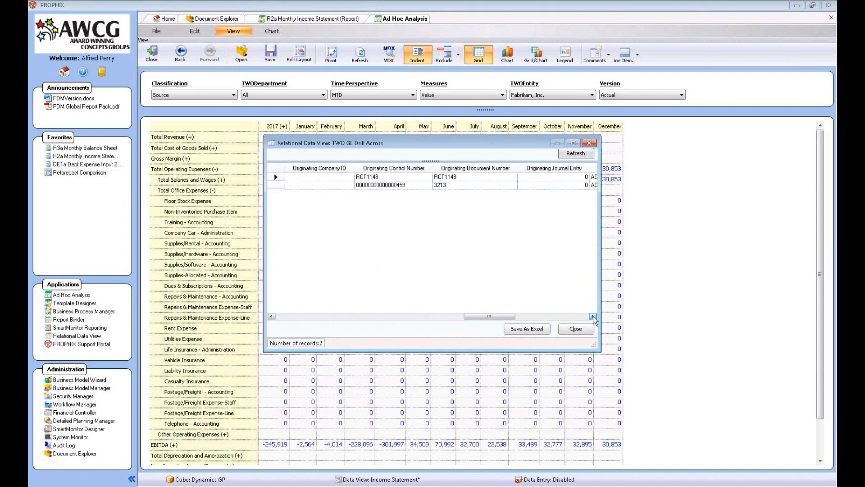
{"action": "left_click", "coordinate": [453, 179]}
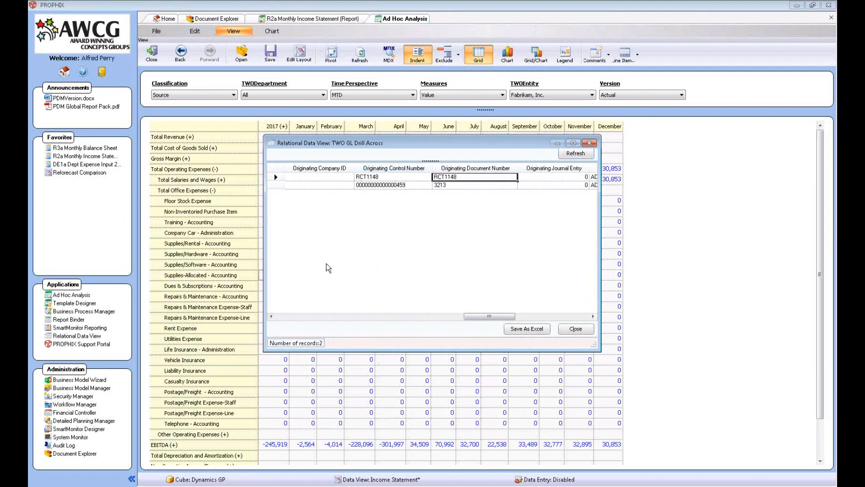
{"action": "left_click", "coordinate": [575, 330]}
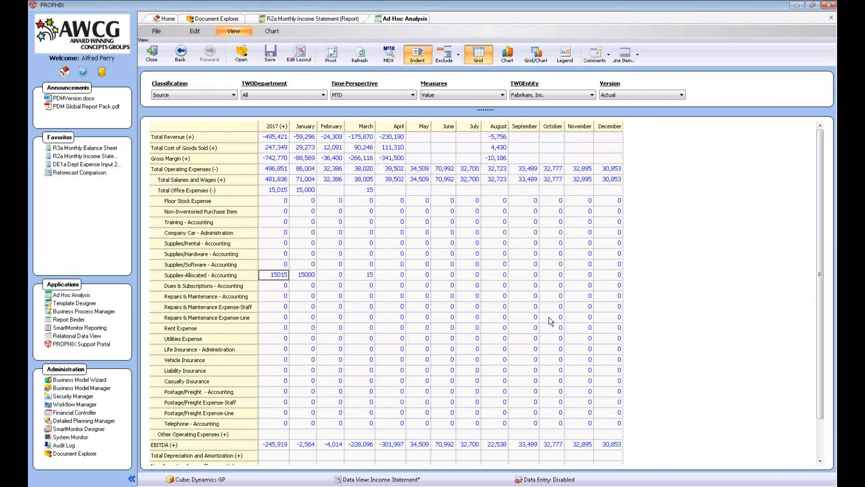
Drill across from the 2017 Supplies-Allocated - Accounting cell using TWO PM Drill Across, examine the voucher and vendor details, and close the results
{"action": "right_click", "coordinate": [281, 275]}
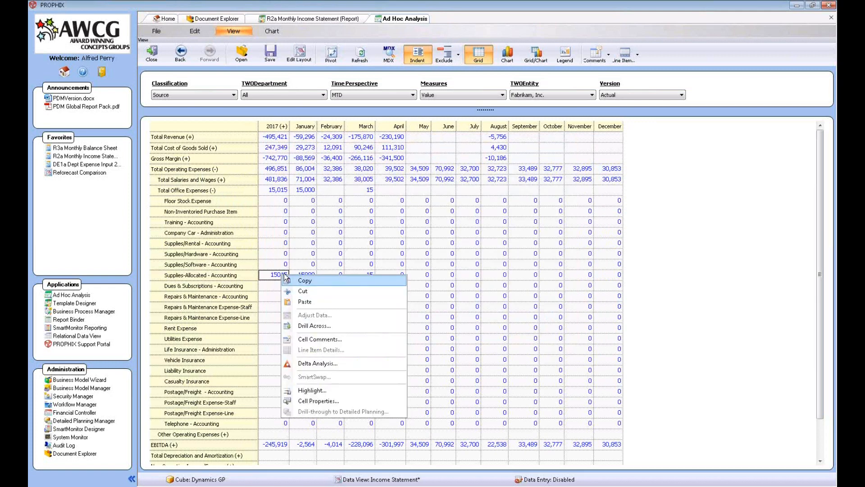
{"action": "left_click", "coordinate": [316, 326]}
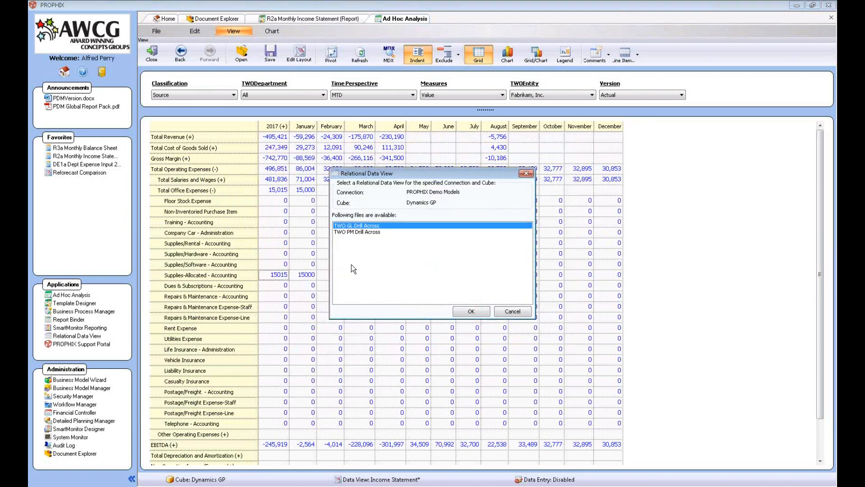
{"action": "double_click", "coordinate": [369, 232]}
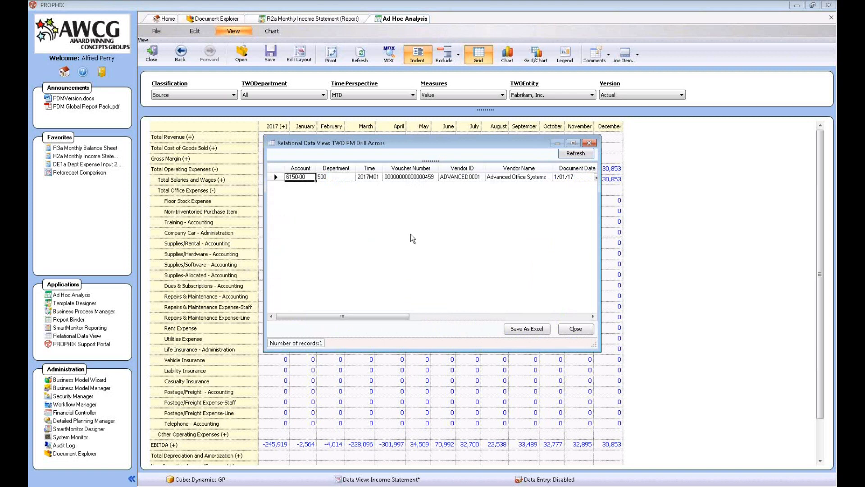
{"action": "left_click", "coordinate": [592, 316]}
{"action": "left_click", "coordinate": [592, 317]}
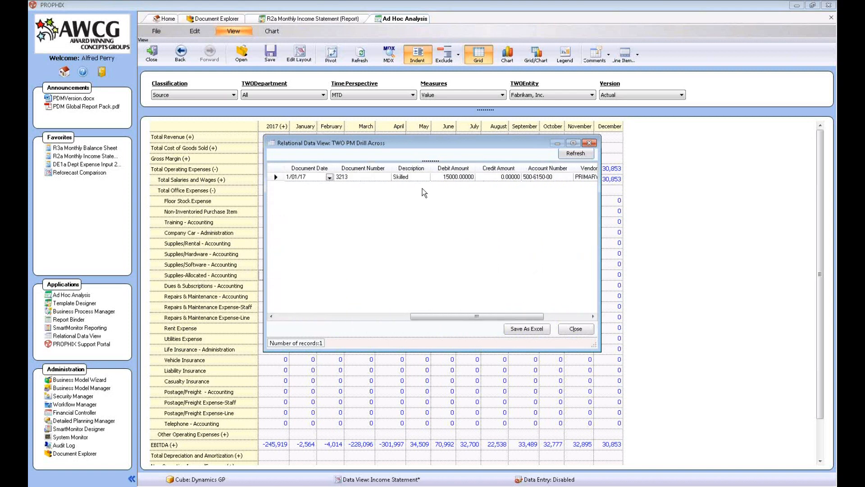
{"action": "left_click", "coordinate": [576, 329]}
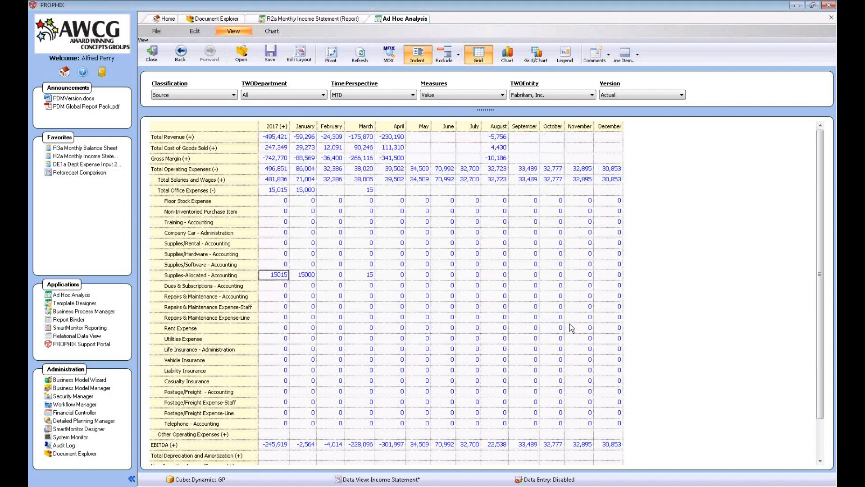
Collapse the Total Office Expenses row
{"action": "right_click", "coordinate": [212, 190]}
{"action": "left_click", "coordinate": [249, 231]}
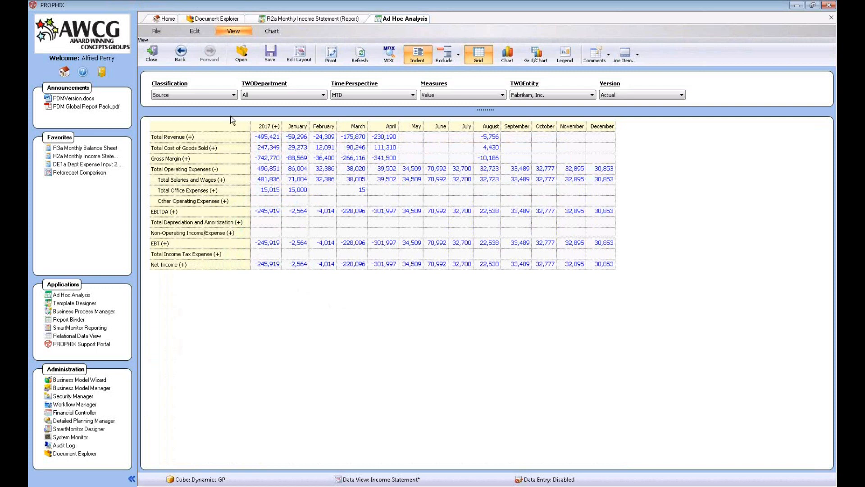
Go to the Home page and check the status details of the Department Expense Plan workflow task
{"action": "left_click", "coordinate": [164, 20]}
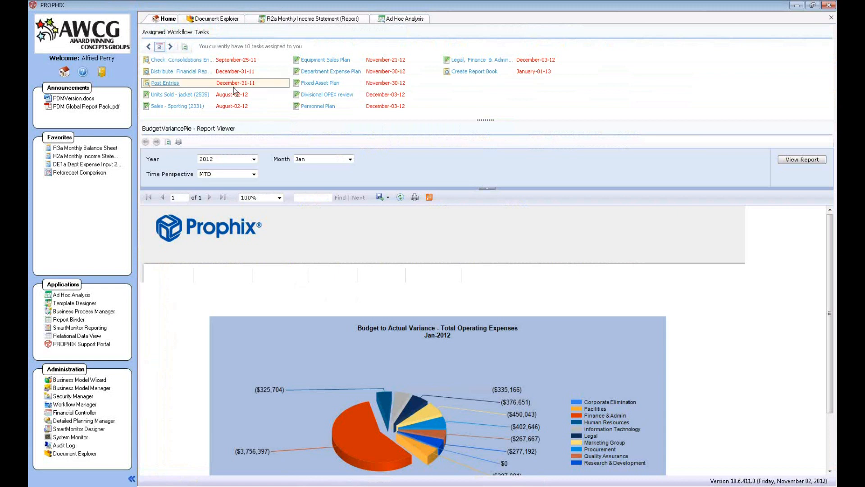
{"action": "mouse_move", "coordinate": [332, 77]}
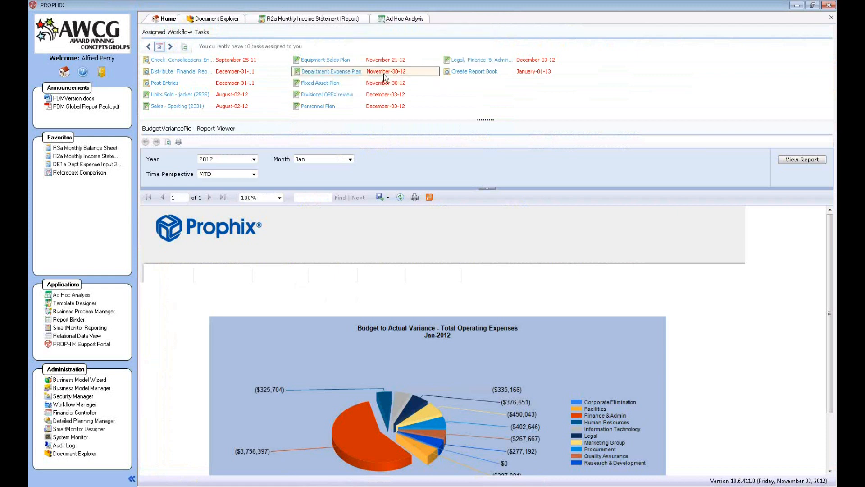
{"action": "mouse_move", "coordinate": [385, 77]}
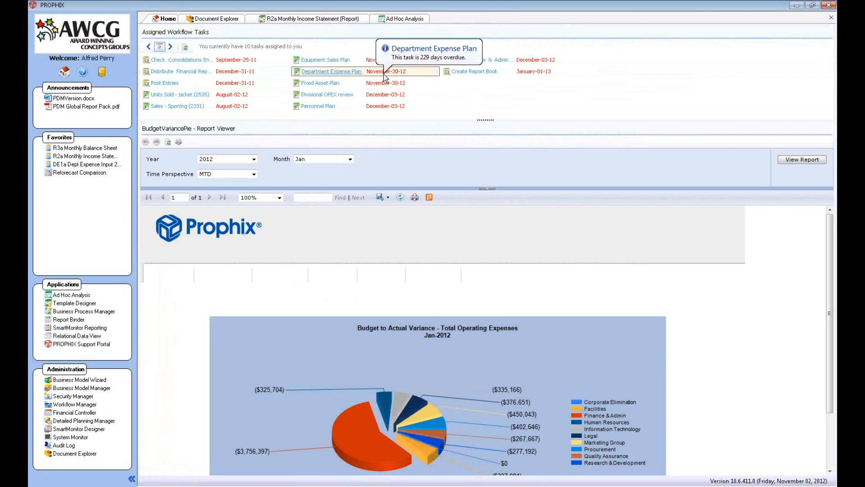
Open the Department Expense Plan workflow task and set its organization to Finance & Admin
{"action": "left_click", "coordinate": [334, 72]}
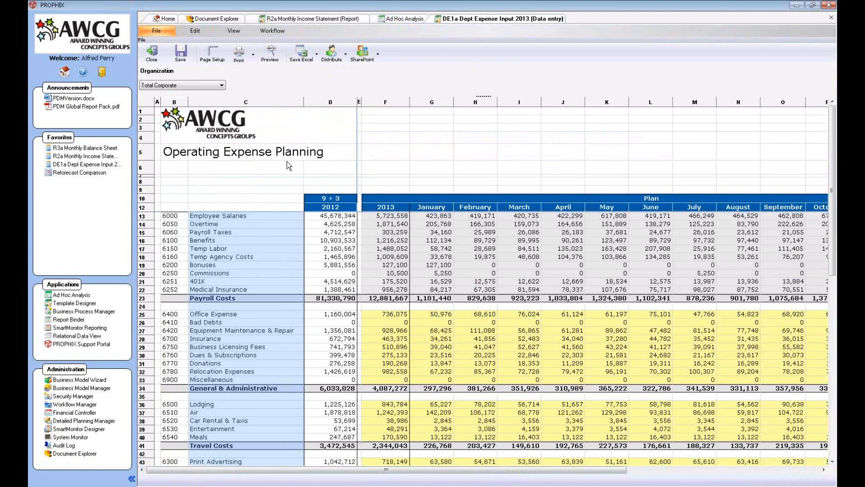
{"action": "left_click", "coordinate": [222, 85]}
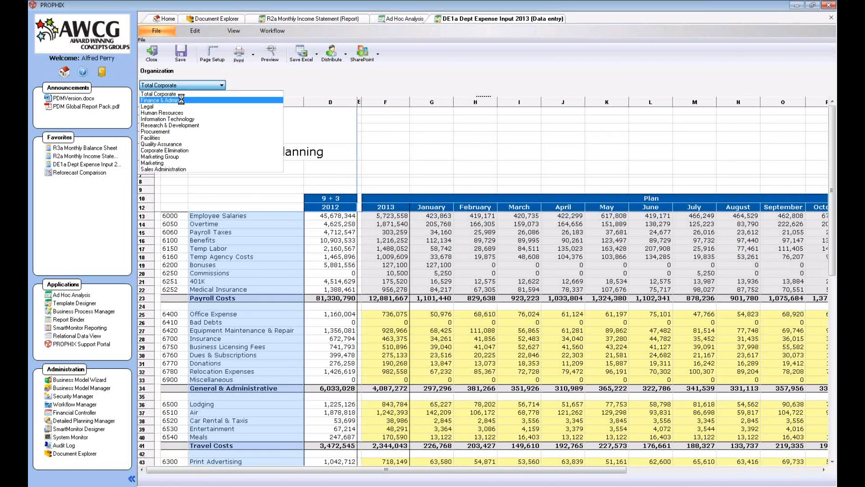
{"action": "left_click", "coordinate": [180, 100]}
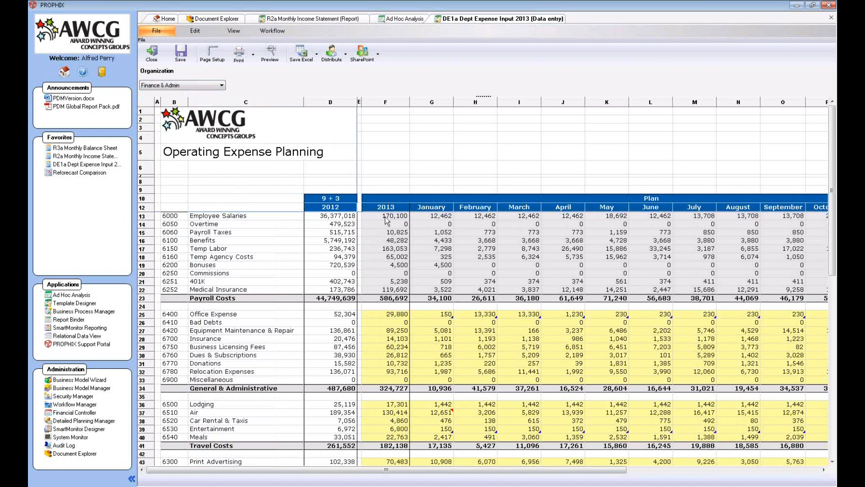
Set the 2013 plan total for Overtime to 30000 and spread it evenly across the months
{"action": "left_click", "coordinate": [449, 224]}
{"action": "left_click", "coordinate": [472, 225]}
{"action": "left_click", "coordinate": [395, 225]}
{"action": "type", "text": "30000"}
{"action": "key", "text": "Return"}
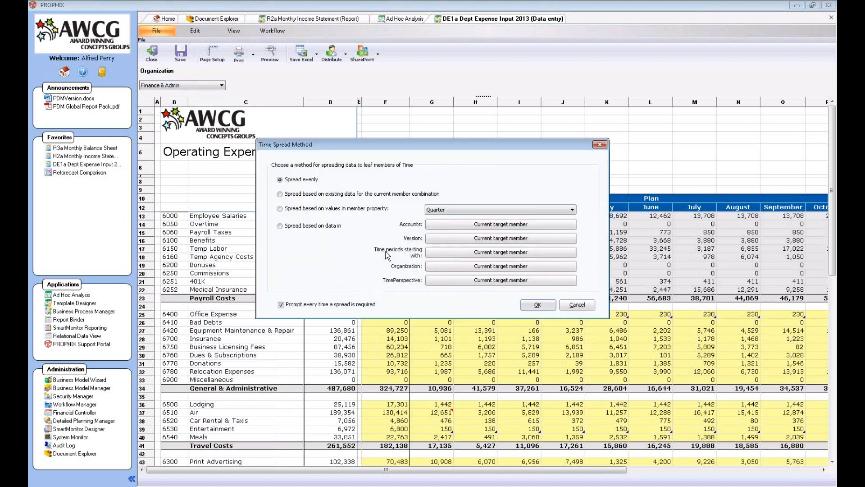
{"action": "left_click_drag", "start_coordinate": [412, 143], "coordinate": [434, 266]}
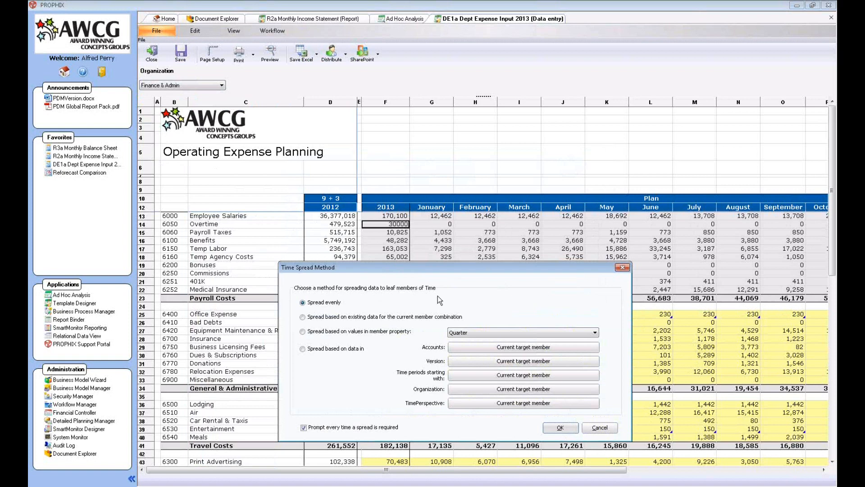
{"action": "left_click_drag", "start_coordinate": [407, 270], "coordinate": [412, 255]}
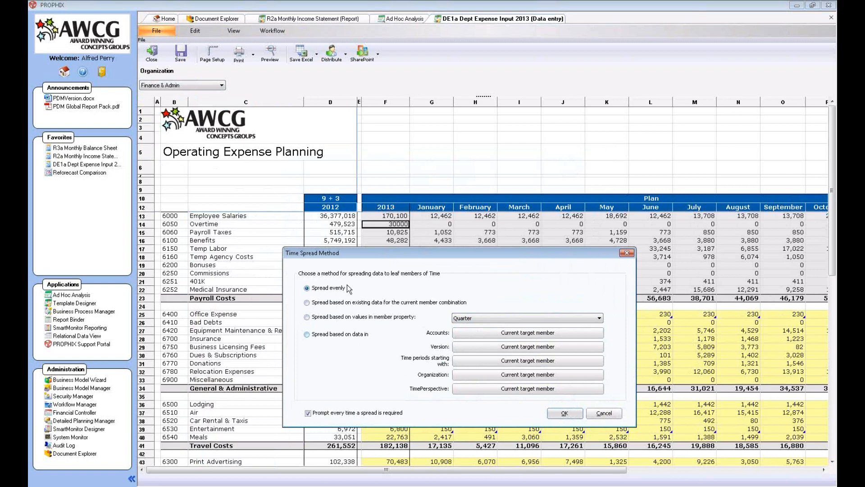
{"action": "left_click", "coordinate": [565, 413]}
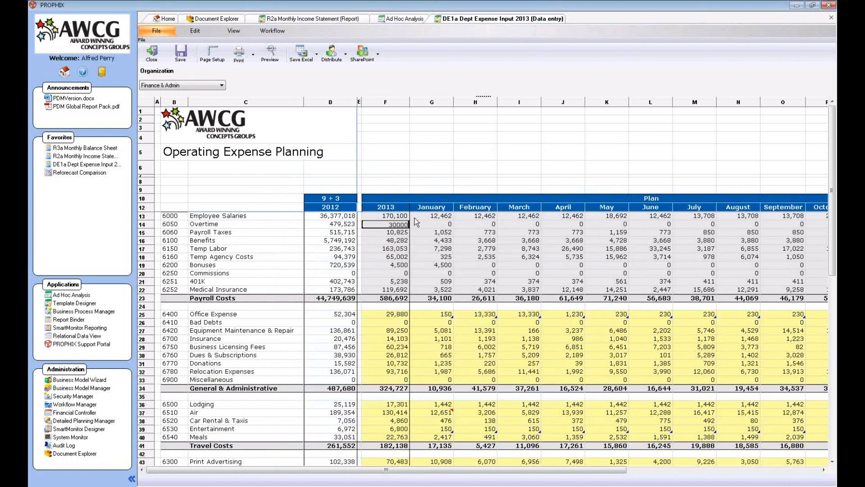
{"action": "left_click", "coordinate": [428, 225]}
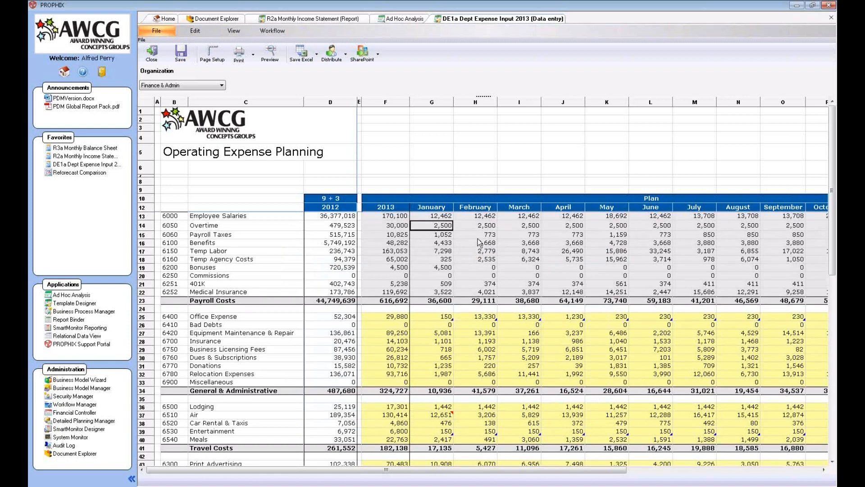
{"action": "left_click", "coordinate": [405, 227]}
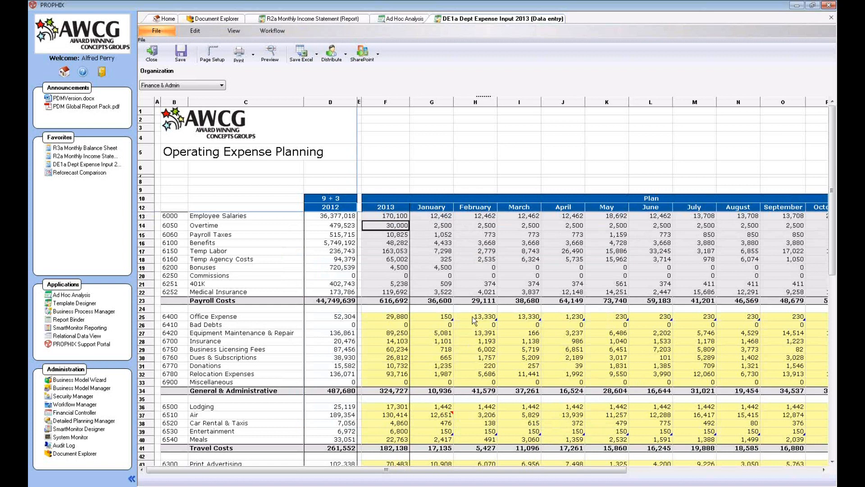
Examine the line item details behind the February Office Expense plan value, and close them
{"action": "left_click", "coordinate": [444, 318]}
{"action": "left_click", "coordinate": [471, 317]}
{"action": "right_click", "coordinate": [472, 318]}
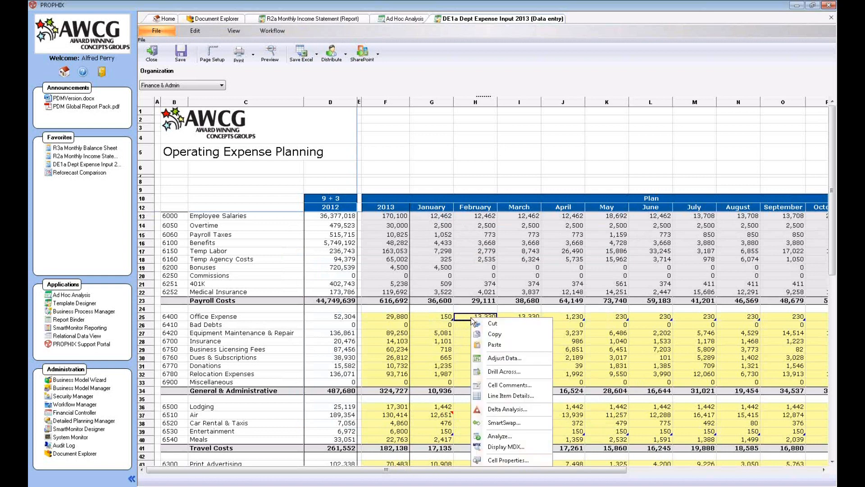
{"action": "left_click", "coordinate": [493, 395]}
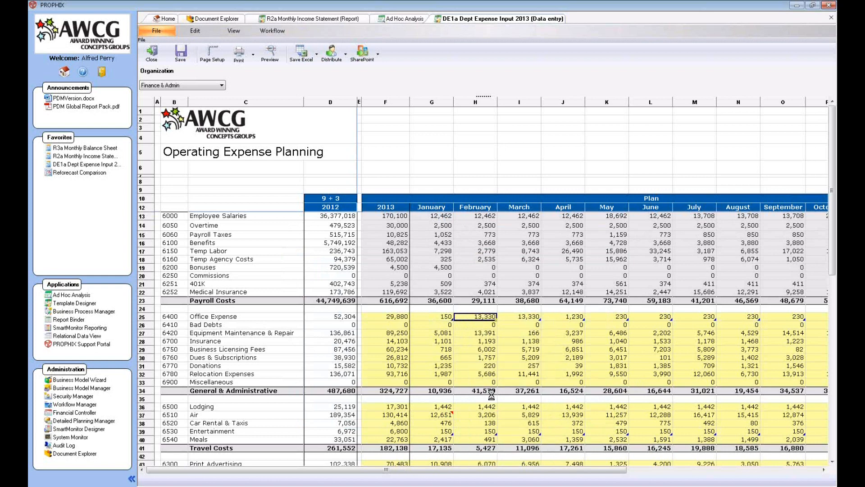
{"action": "left_click", "coordinate": [604, 105]}
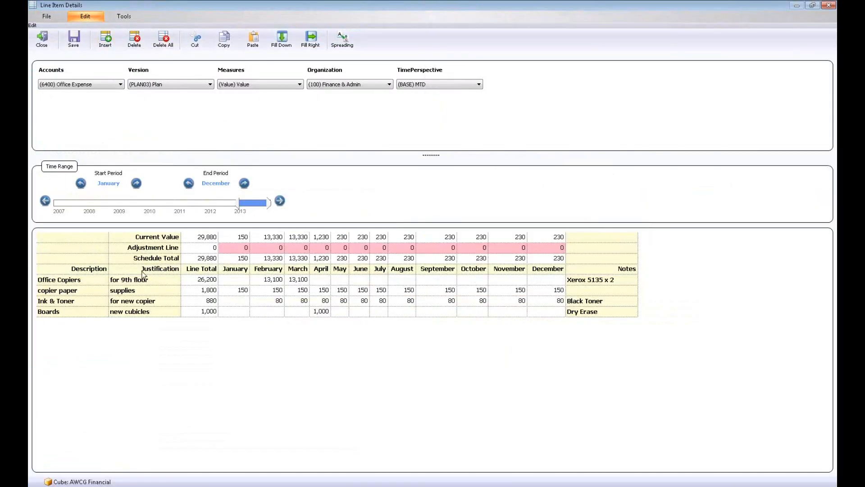
{"action": "left_click", "coordinate": [277, 281]}
{"action": "left_click", "coordinate": [277, 293]}
{"action": "left_click", "coordinate": [279, 300]}
{"action": "left_click", "coordinate": [42, 38]}
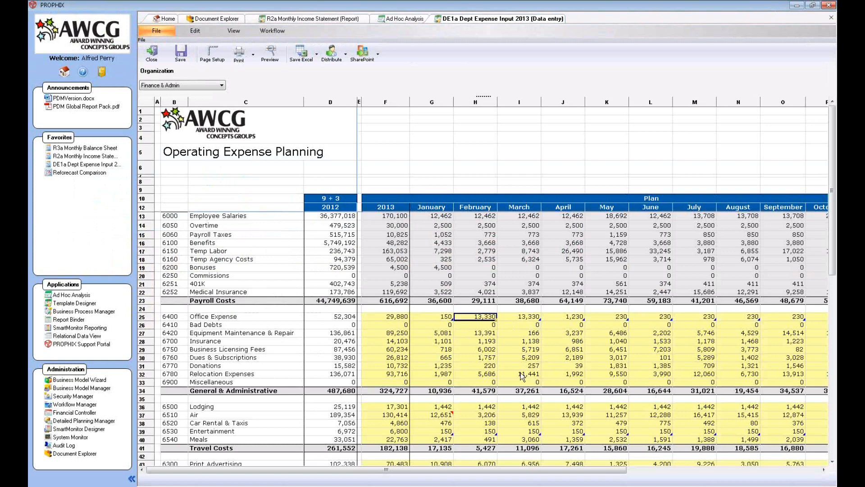
Read the cell comment on the January Air travel plan value, and close the comments
{"action": "left_click", "coordinate": [437, 416]}
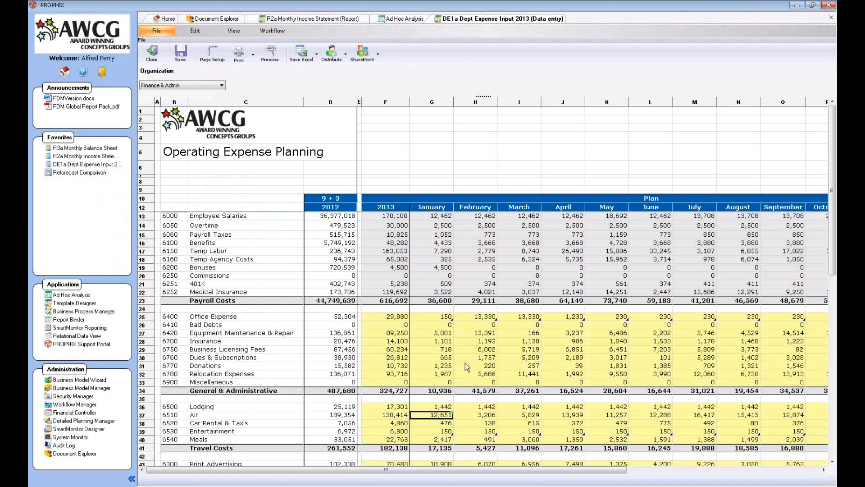
{"action": "right_click", "coordinate": [437, 413]}
{"action": "left_click", "coordinate": [464, 406]}
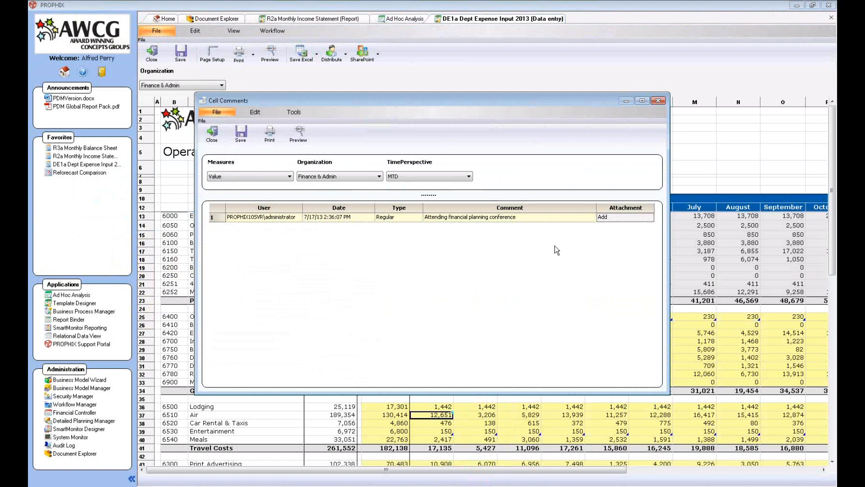
{"action": "left_click", "coordinate": [217, 135]}
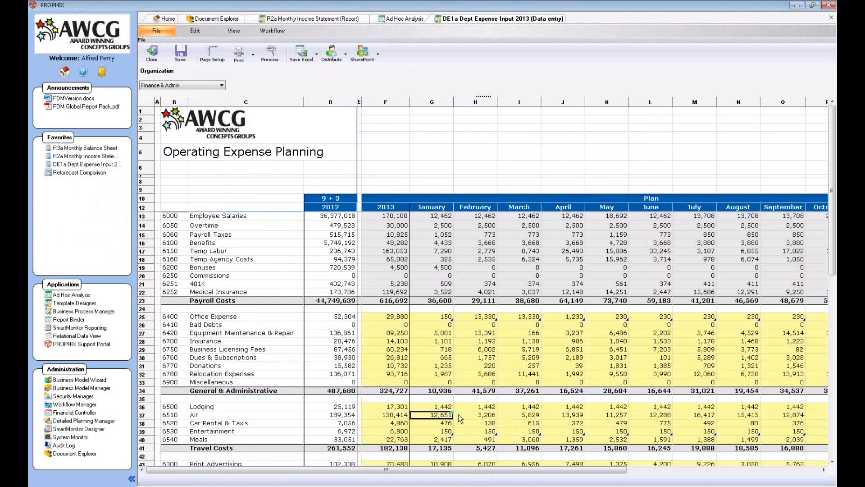
{"action": "left_click", "coordinate": [477, 417]}
{"action": "left_click", "coordinate": [442, 419]}
Run a maximized Delta Analysis from the January Print Advertising cell and shift the comparison period back to 2012
{"action": "scroll", "coordinate": [442, 418], "scroll_direction": "down", "scroll_amount": 3}
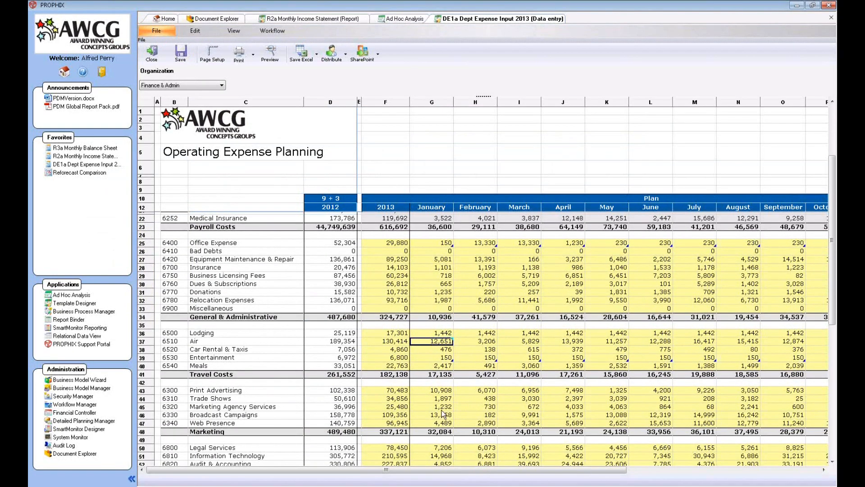
{"action": "left_click", "coordinate": [439, 392]}
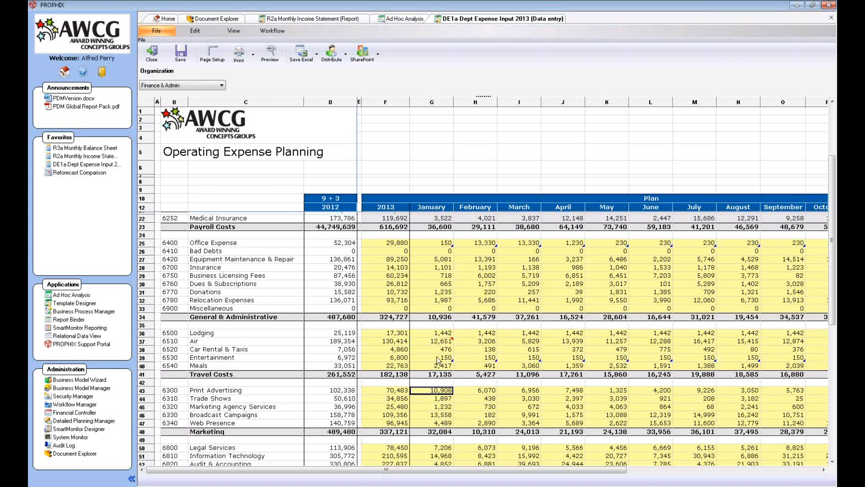
{"action": "right_click", "coordinate": [444, 396]}
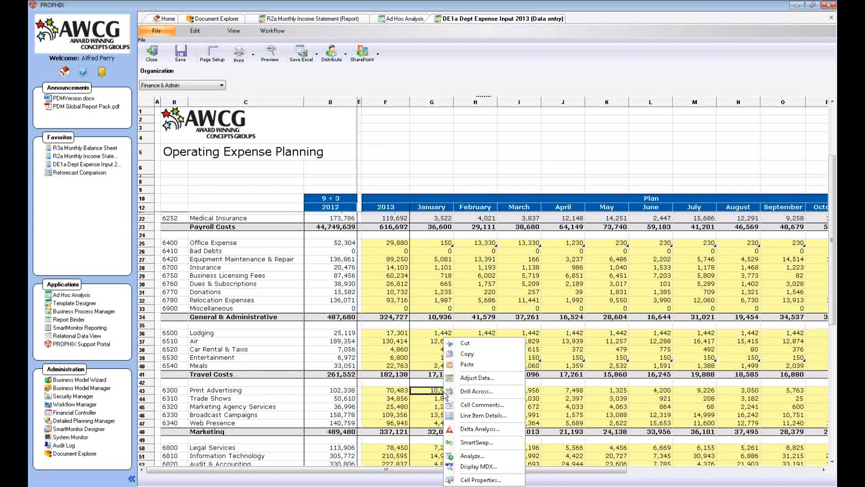
{"action": "left_click", "coordinate": [478, 429]}
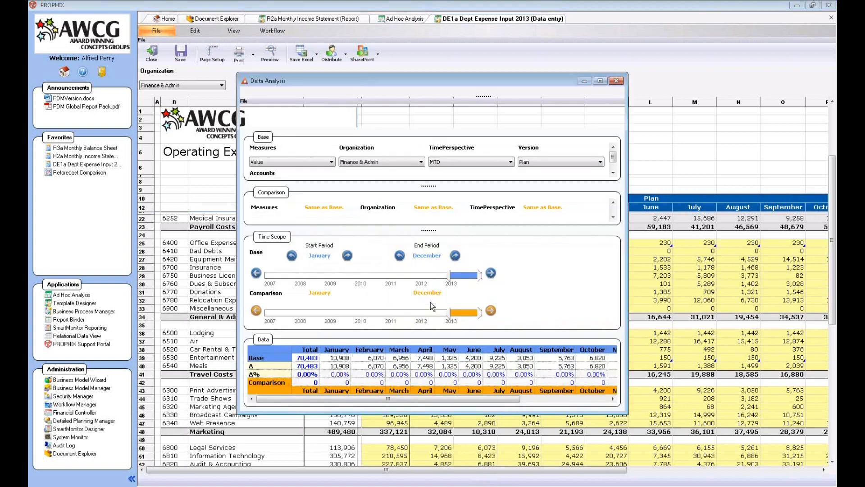
{"action": "left_click", "coordinate": [600, 80]}
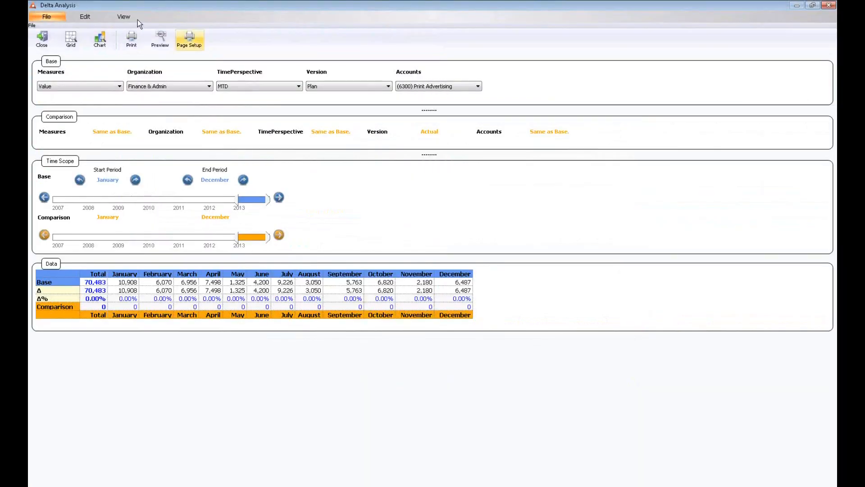
{"action": "left_click", "coordinate": [123, 16]}
{"action": "left_click", "coordinate": [131, 44]}
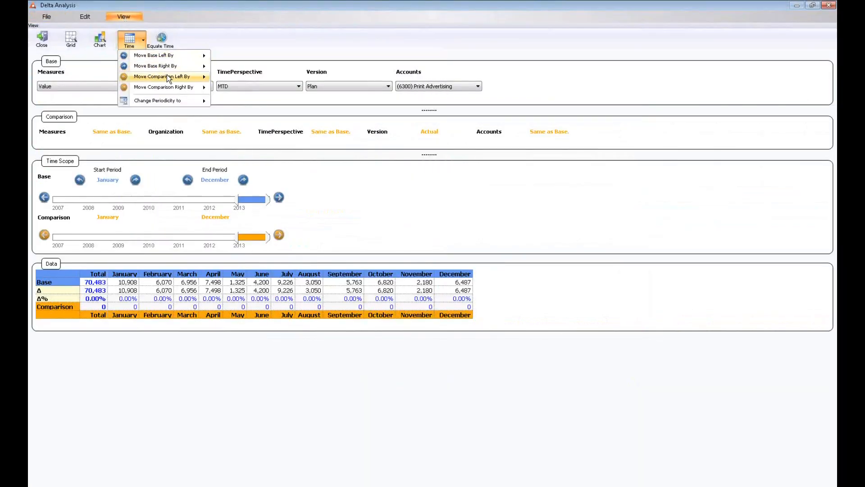
{"action": "mouse_move", "coordinate": [182, 75]}
{"action": "left_click", "coordinate": [225, 78]}
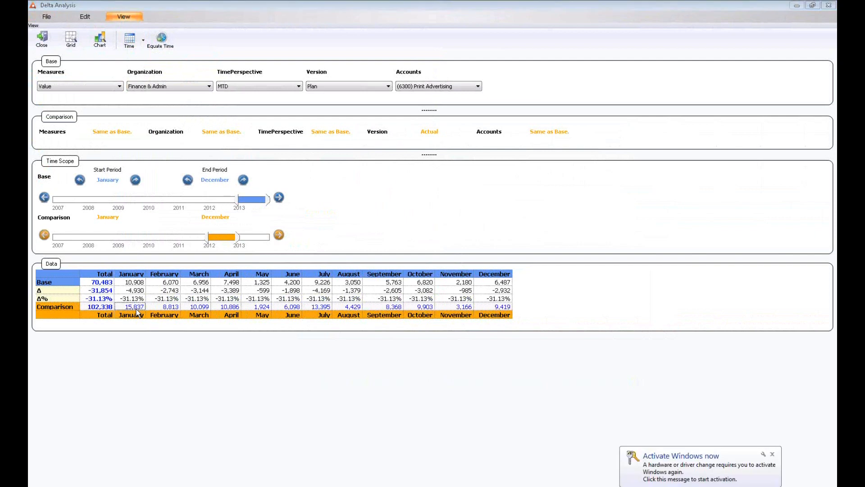
Set the July Print Advertising delta percentage to 10%, close the analysis, and check the July cell in the plan
{"action": "left_click", "coordinate": [134, 300]}
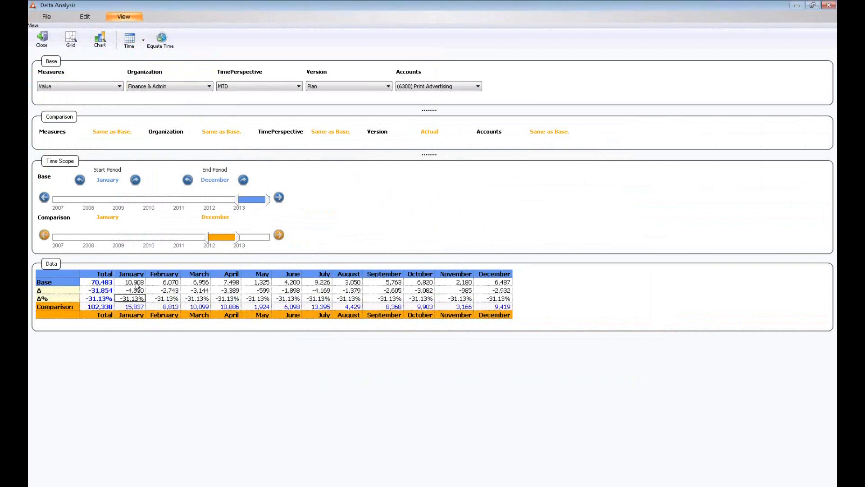
{"action": "left_click", "coordinate": [318, 282]}
{"action": "left_click", "coordinate": [317, 308]}
{"action": "left_click", "coordinate": [322, 283]}
{"action": "left_click", "coordinate": [314, 300]}
{"action": "left_click", "coordinate": [320, 290]}
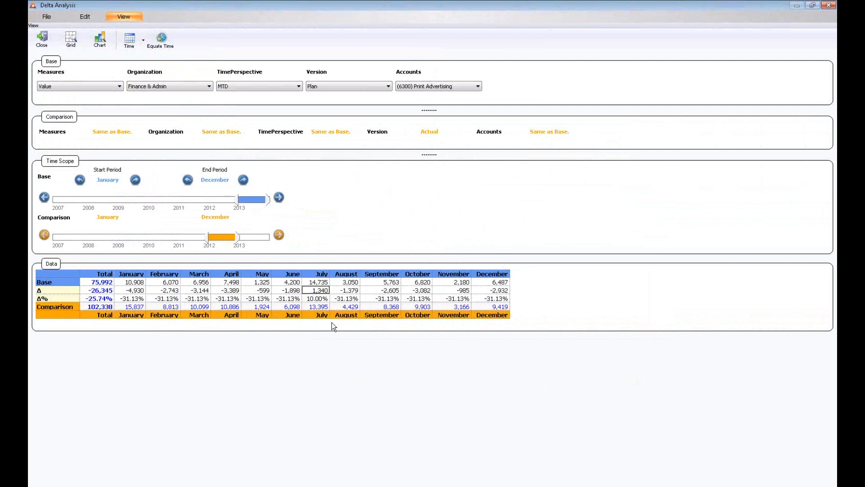
{"action": "left_click", "coordinate": [320, 283]}
{"action": "left_click", "coordinate": [321, 291]}
{"action": "left_click", "coordinate": [320, 298]}
{"action": "left_click", "coordinate": [44, 39]}
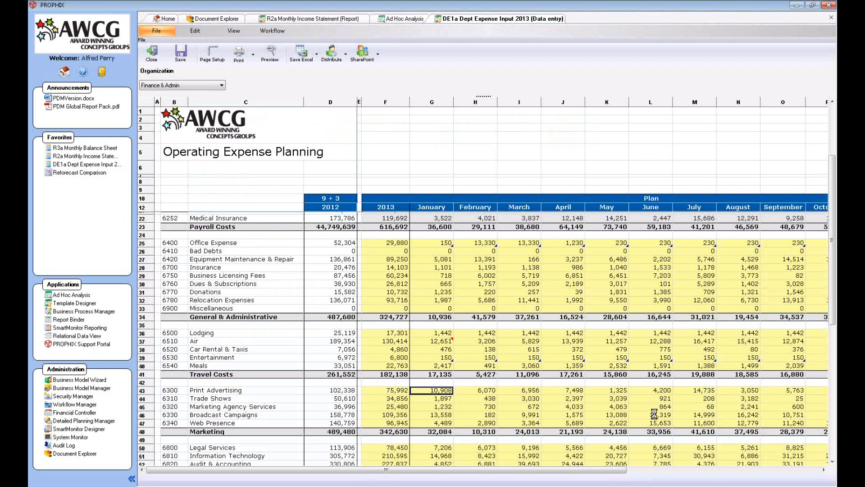
{"action": "left_click", "coordinate": [699, 391]}
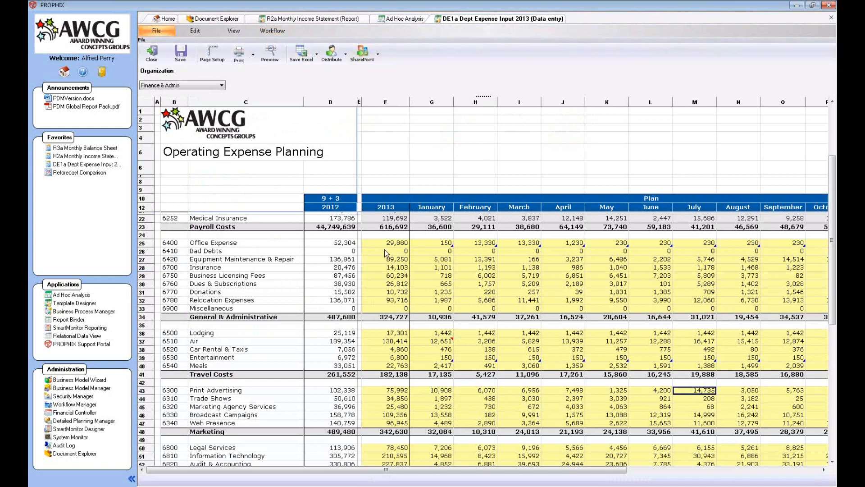
Review the plan's workflow submission and comment options, check the assigned tasks on the Home page, and return to the expense plan
{"action": "left_click", "coordinate": [274, 32]}
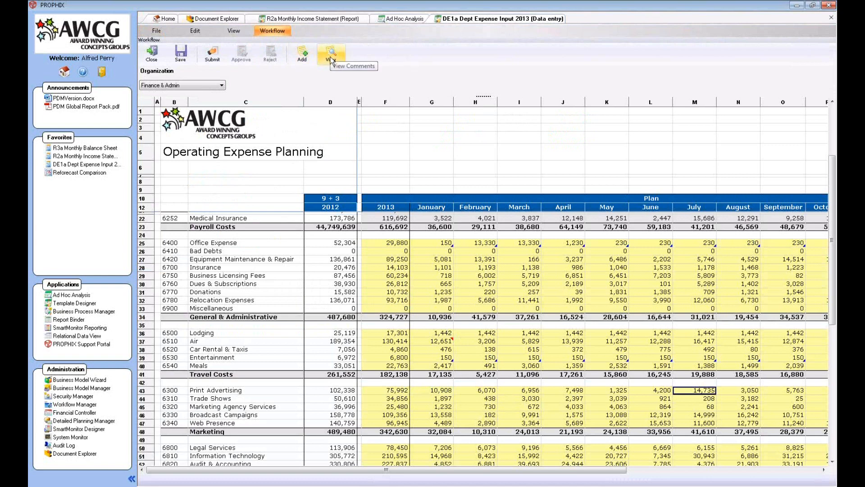
{"action": "left_click", "coordinate": [214, 54]}
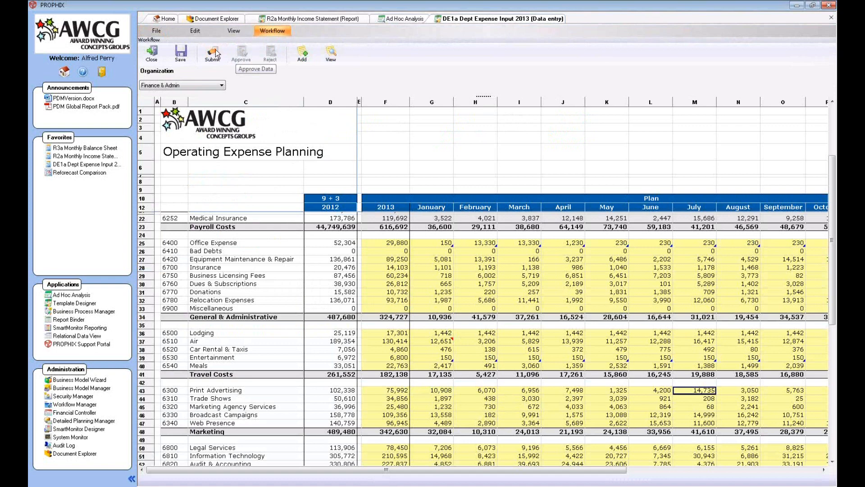
{"action": "left_click", "coordinate": [166, 21]}
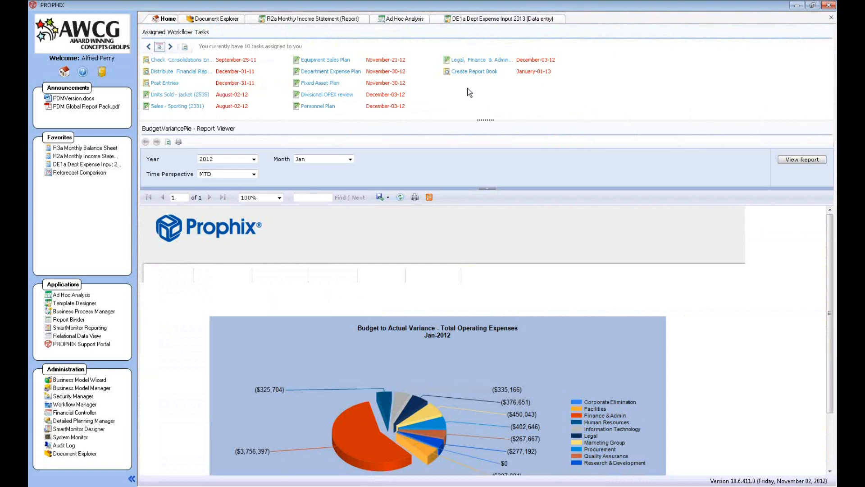
{"action": "left_click", "coordinate": [465, 21]}
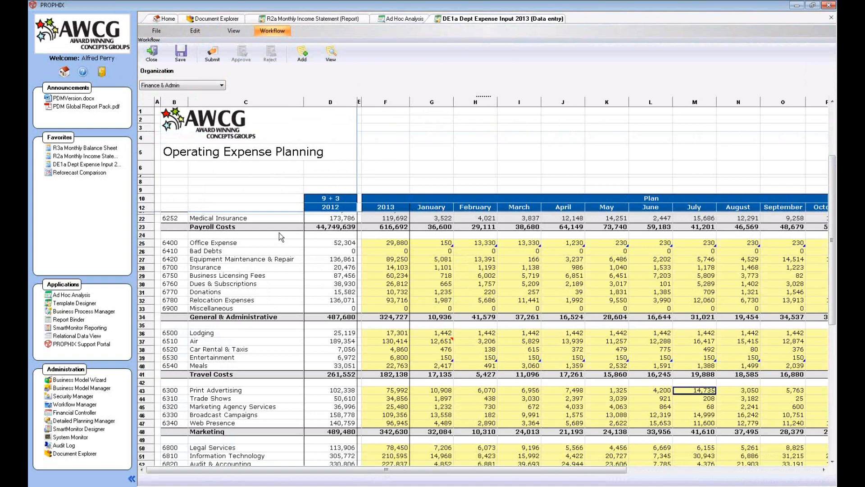
{"action": "left_click", "coordinate": [399, 285]}
{"action": "scroll", "coordinate": [401, 271], "scroll_direction": "up", "scroll_amount": 3}
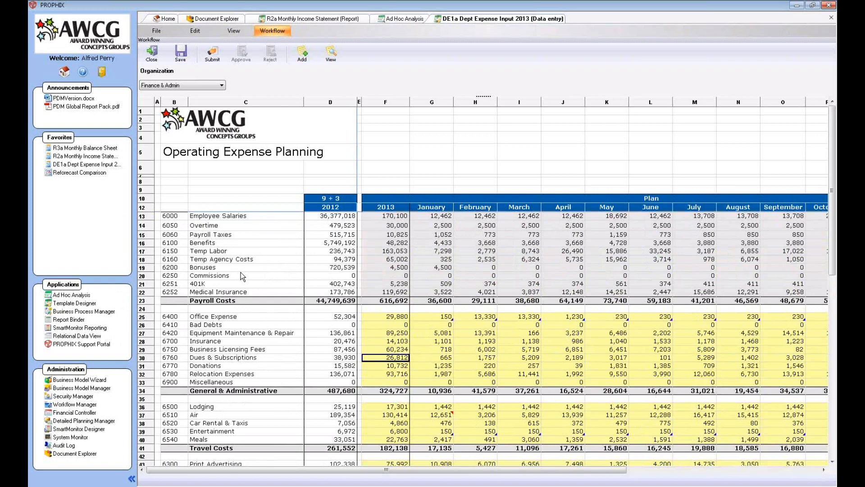
Open the Allocation process group in Business Process Manager and examine the InfoFlex process's general settings and common dimensions
{"action": "left_click", "coordinate": [109, 314]}
{"action": "left_click", "coordinate": [208, 53]}
{"action": "double_click", "coordinate": [341, 209]}
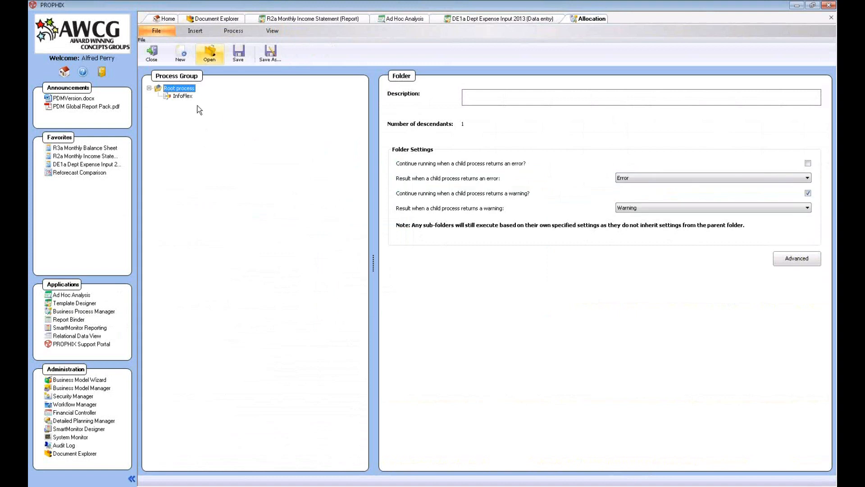
{"action": "left_click", "coordinate": [183, 97]}
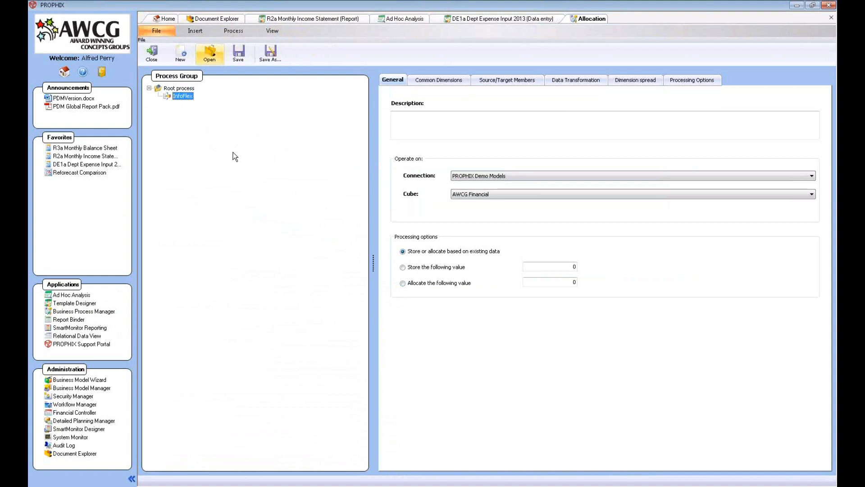
{"action": "left_click", "coordinate": [439, 82]}
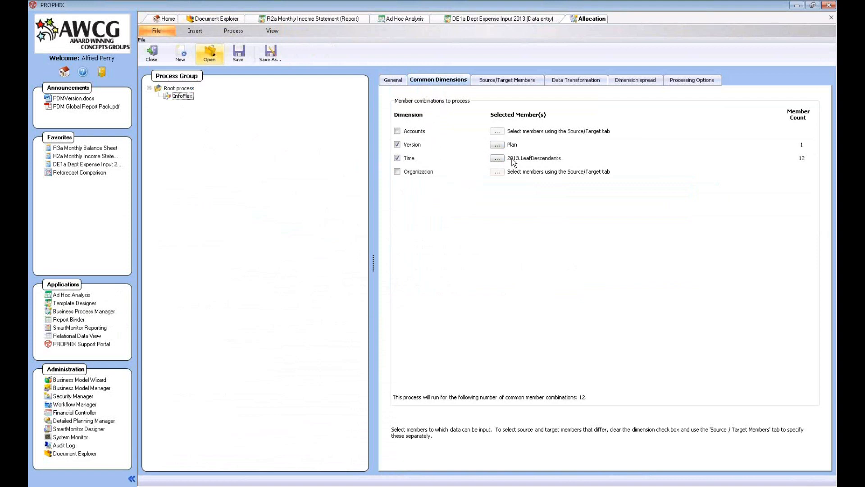
Examine the allocation's source and target members, including the source Accounts selection, plus its data transformation and dimension spread settings
{"action": "left_click", "coordinate": [506, 81]}
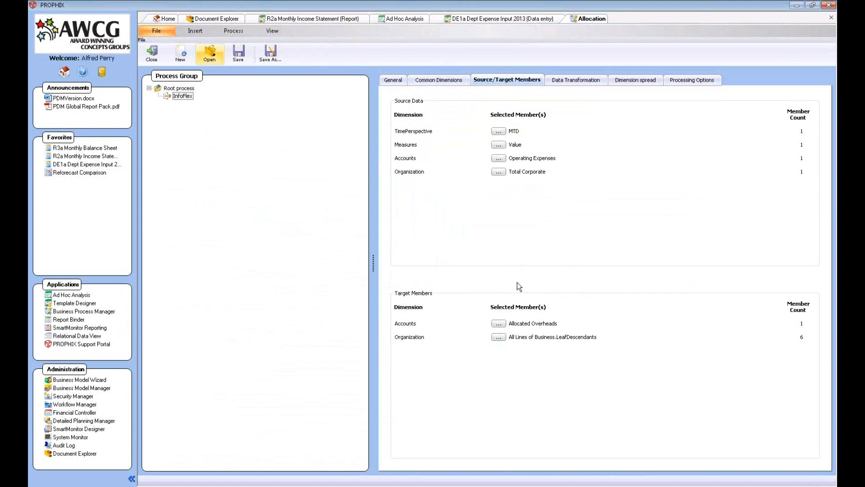
{"action": "left_click", "coordinate": [502, 159]}
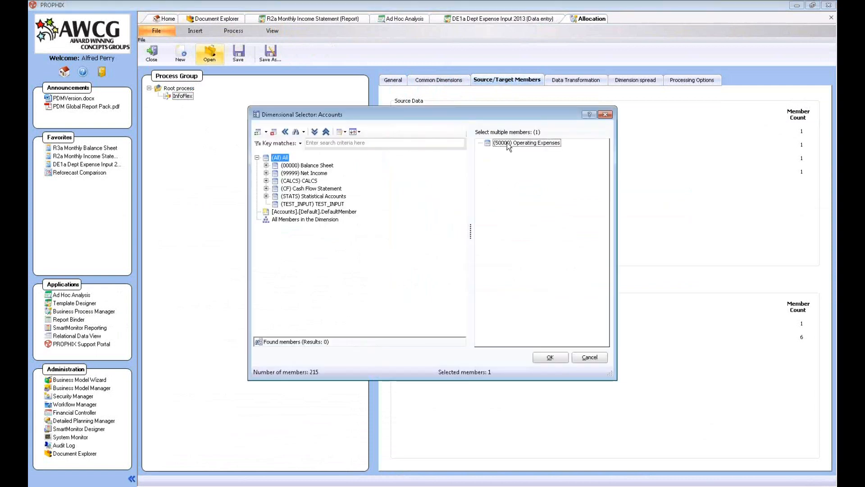
{"action": "left_click", "coordinate": [586, 356]}
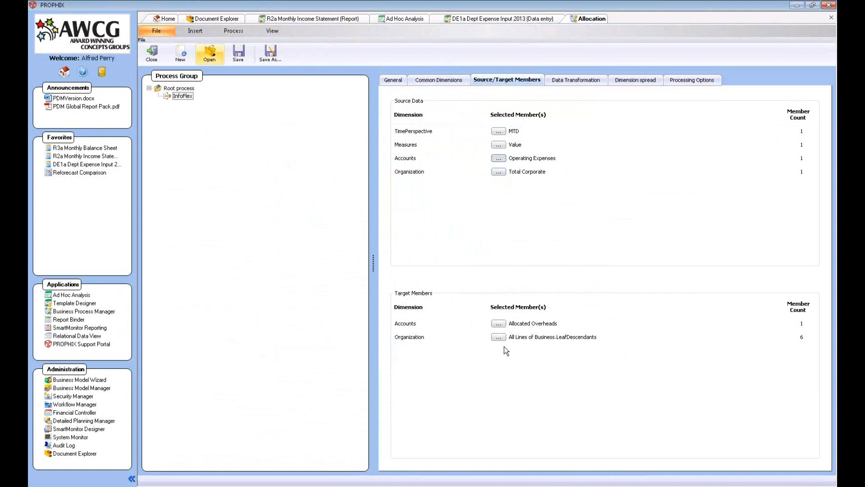
{"action": "left_click", "coordinate": [576, 81]}
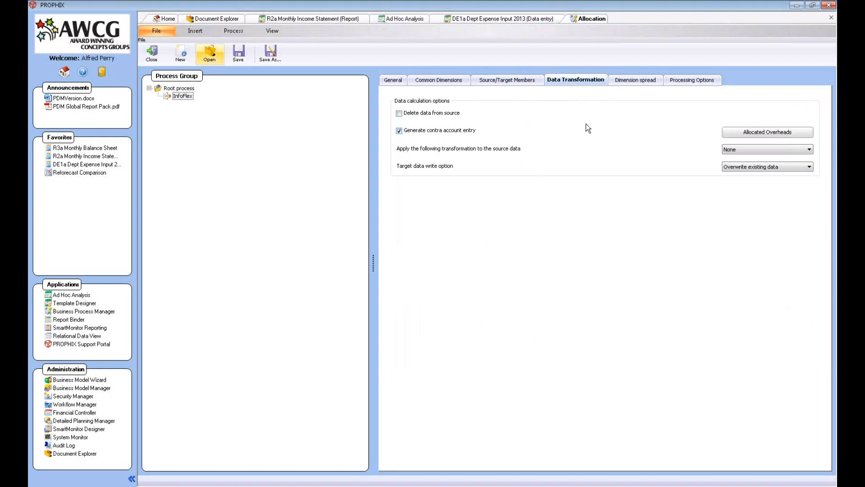
{"action": "left_click", "coordinate": [631, 80]}
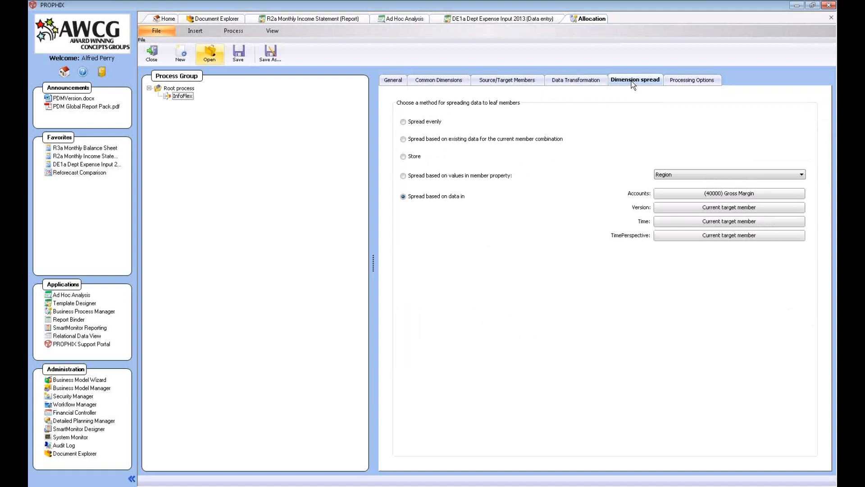
Check the divisions under All Lines of Business in the target Organization selection, cancel without changes, and review the dimension spread method
{"action": "left_click", "coordinate": [529, 81]}
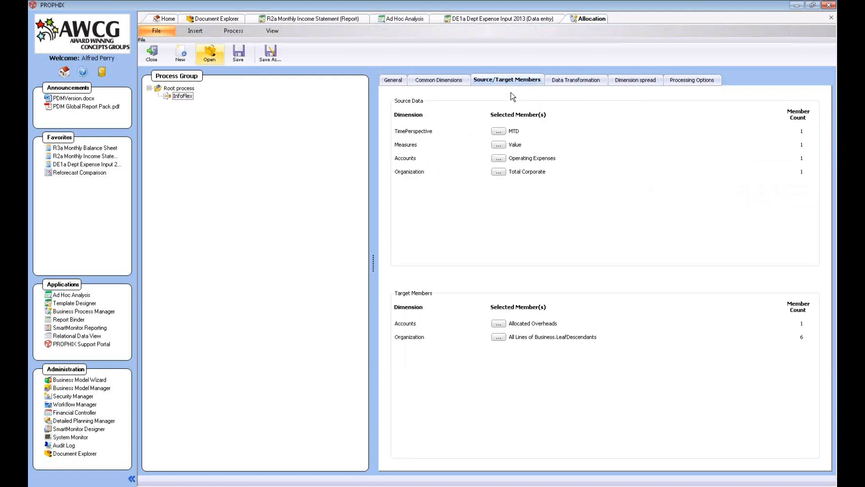
{"action": "left_click", "coordinate": [499, 337]}
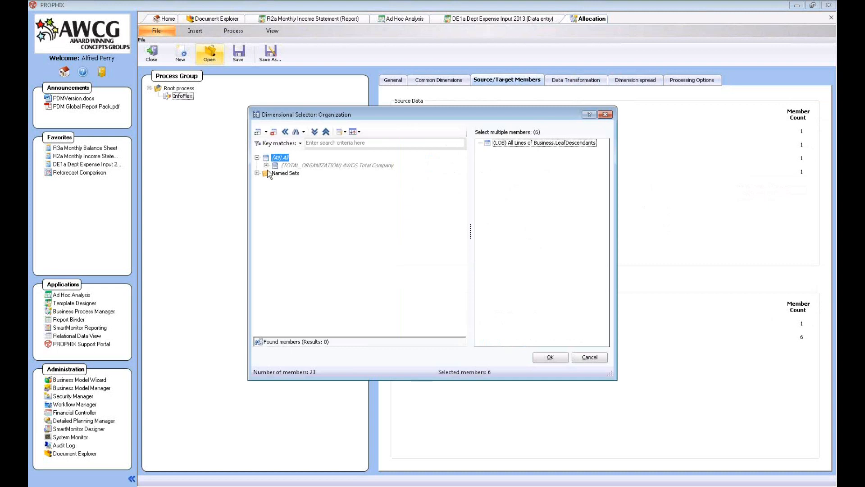
{"action": "left_click", "coordinate": [267, 165]}
{"action": "left_click", "coordinate": [275, 181]}
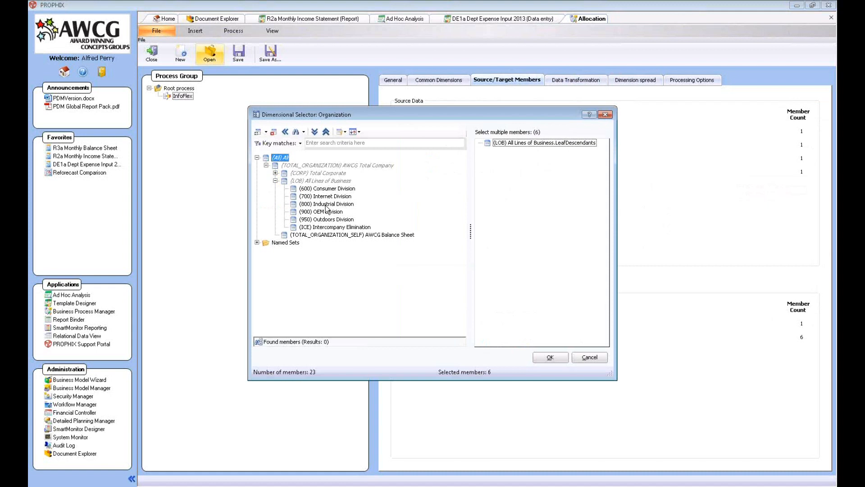
{"action": "left_click", "coordinate": [593, 360]}
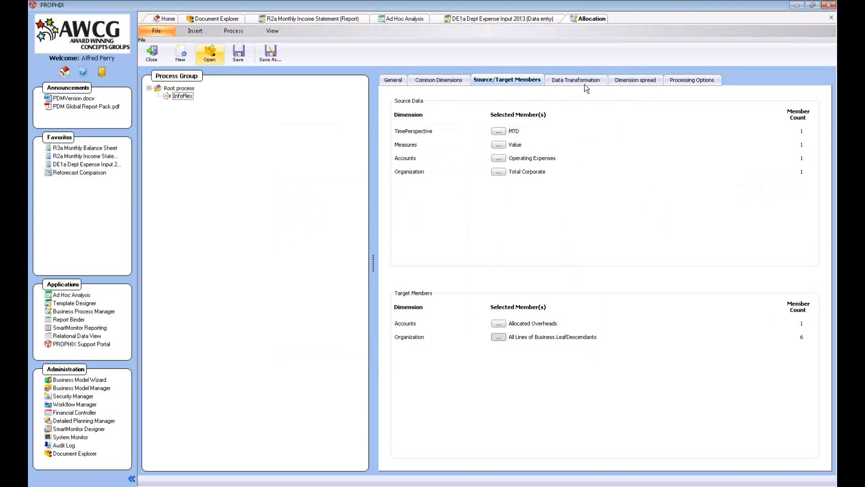
{"action": "left_click", "coordinate": [620, 81]}
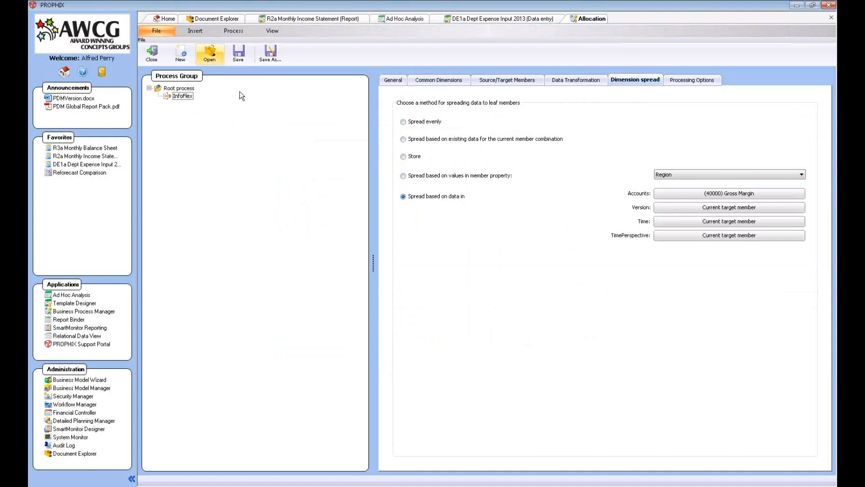
Open the Reforecast process group and display its InfoFlex process settings
{"action": "left_click", "coordinate": [211, 56]}
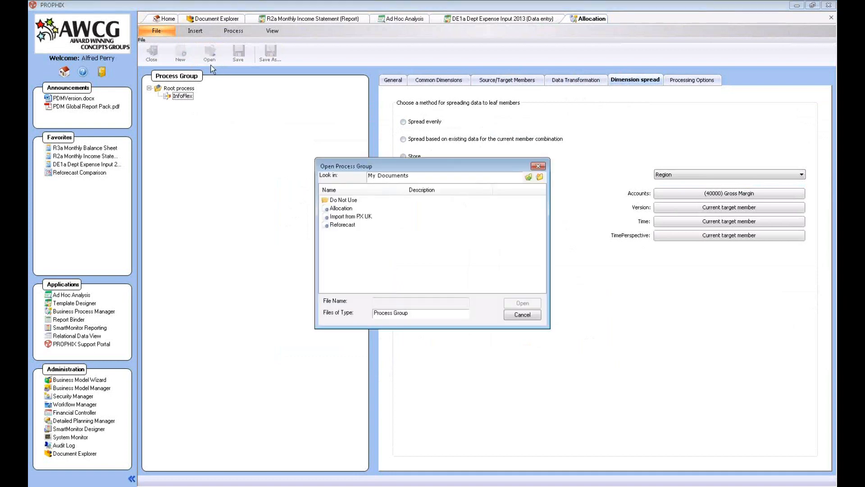
{"action": "double_click", "coordinate": [341, 226]}
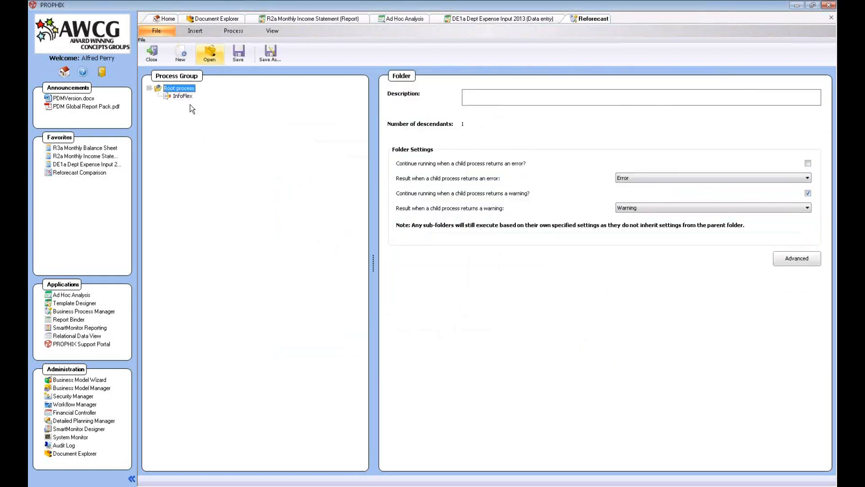
{"action": "left_click", "coordinate": [180, 98]}
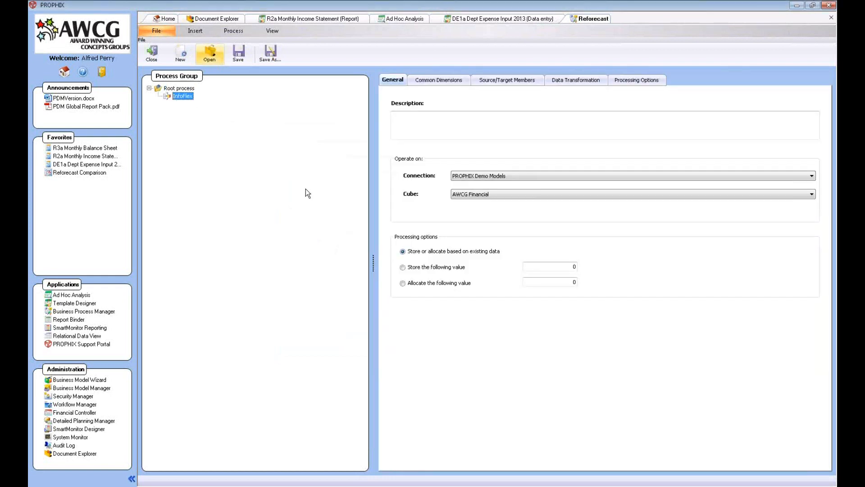
Examine the Reforecast process's common dimensions, source and target members, and data transformation choices, keeping the source data transformation at None
{"action": "left_click", "coordinate": [457, 84]}
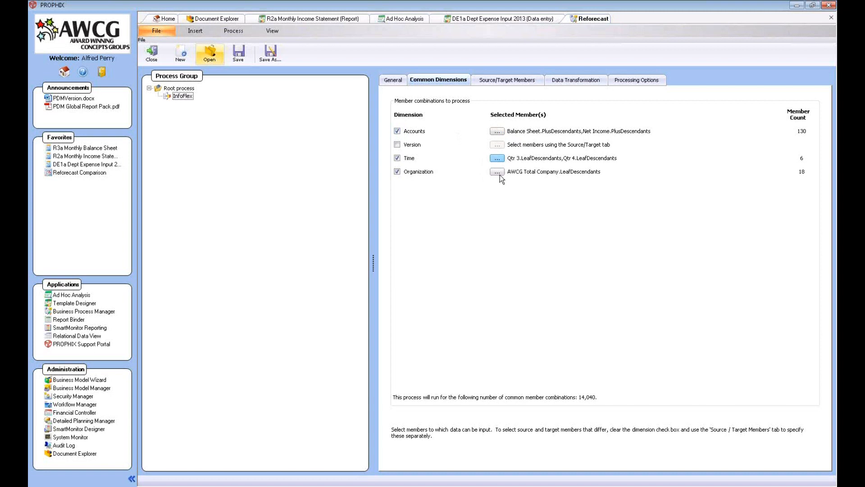
{"action": "left_click", "coordinate": [529, 79]}
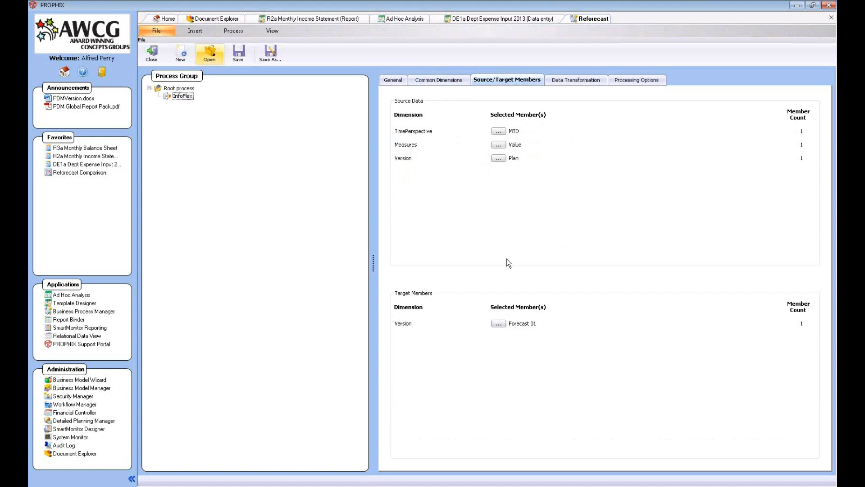
{"action": "left_click", "coordinate": [565, 83]}
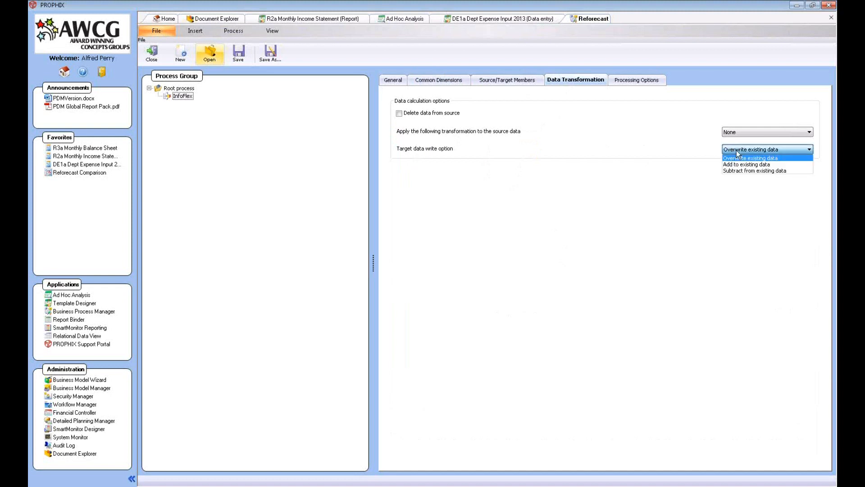
{"action": "left_click", "coordinate": [744, 132]}
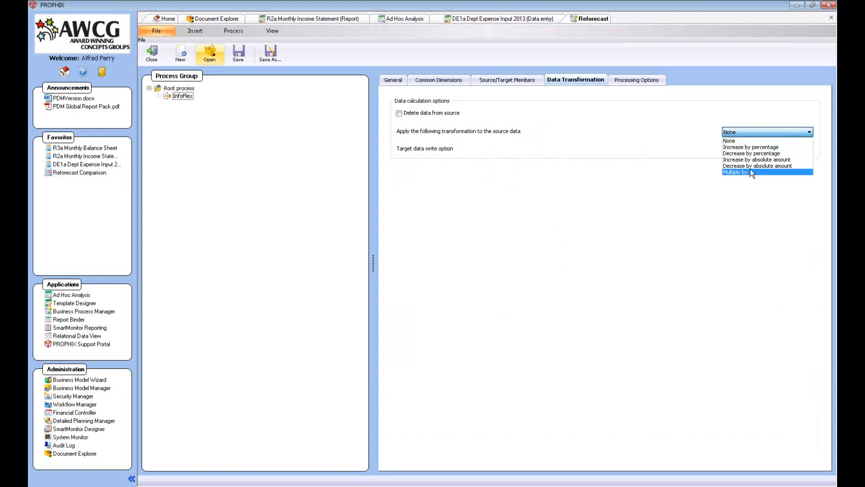
{"action": "left_click", "coordinate": [744, 141]}
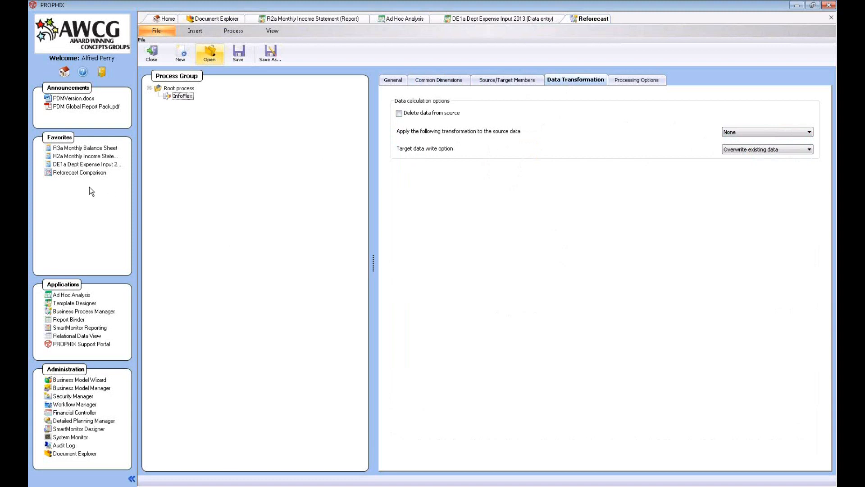
Open the Reforecast Comparison view and try to edit the April General & Administrative cell in Forecast 01
{"action": "left_click", "coordinate": [78, 173]}
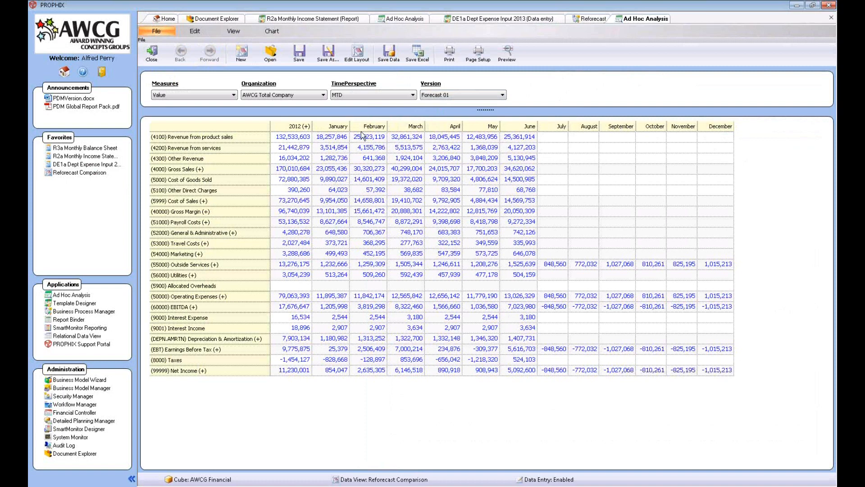
{"action": "left_click", "coordinate": [561, 266]}
{"action": "left_click", "coordinate": [447, 235]}
{"action": "double_click", "coordinate": [448, 235]}
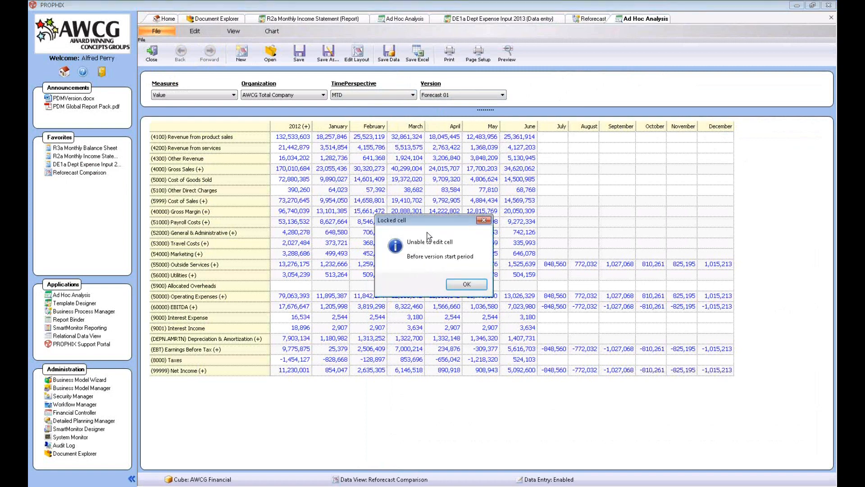
{"action": "left_click", "coordinate": [455, 286]}
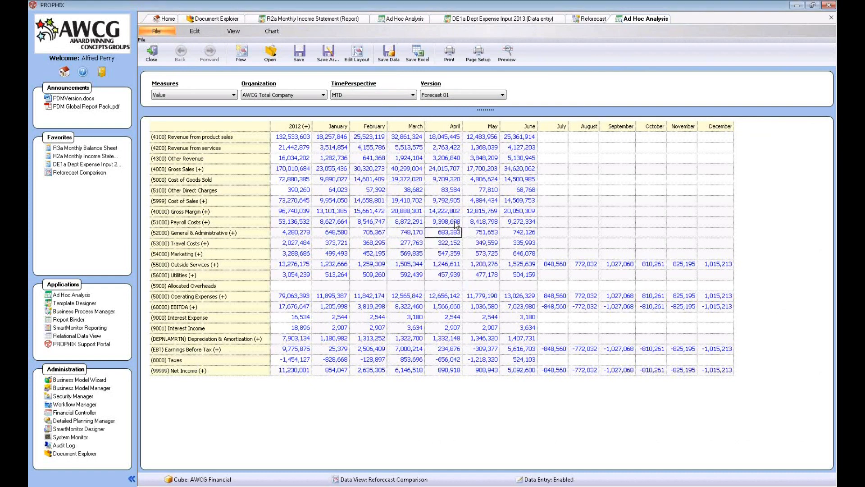
Check that the July Outside Services forecast cell accepts editing, keeping its existing value
{"action": "left_click", "coordinate": [556, 266]}
{"action": "double_click", "coordinate": [555, 265]}
{"action": "key", "text": "Return"}
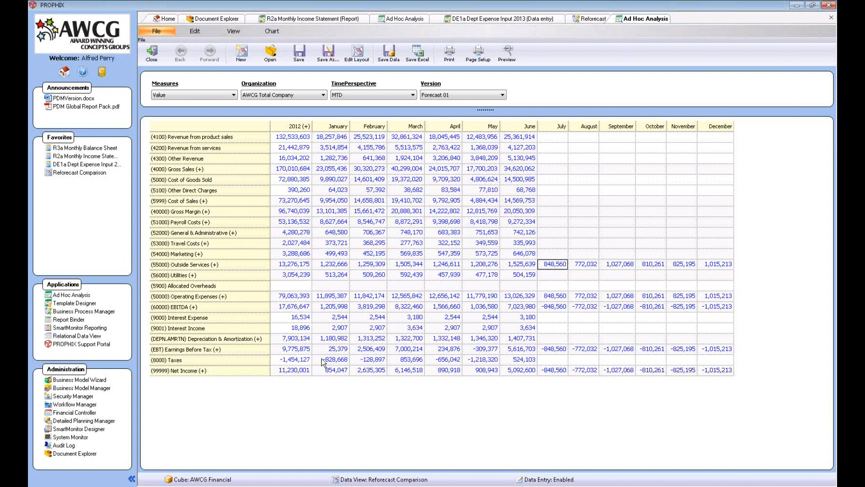
Start Template Designer, look back at the R2a Monthly Income Statement report, and open its template from the Financial Model folder
{"action": "left_click", "coordinate": [70, 304]}
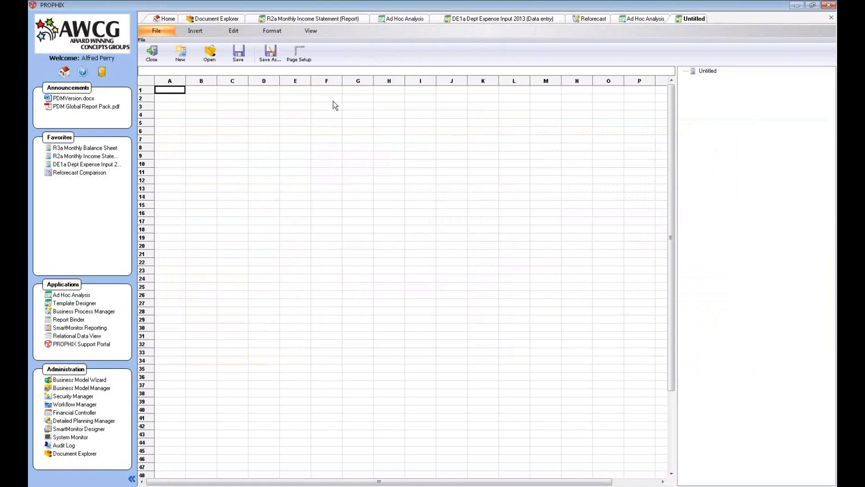
{"action": "left_click", "coordinate": [326, 20]}
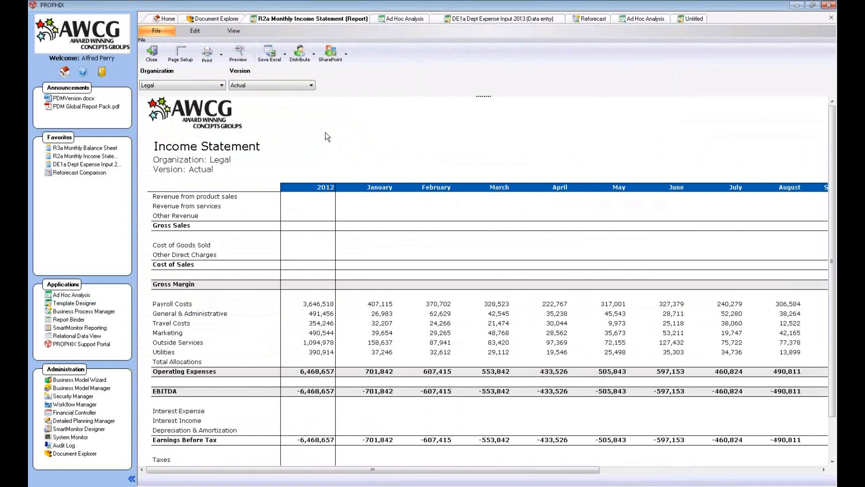
{"action": "left_click", "coordinate": [687, 21]}
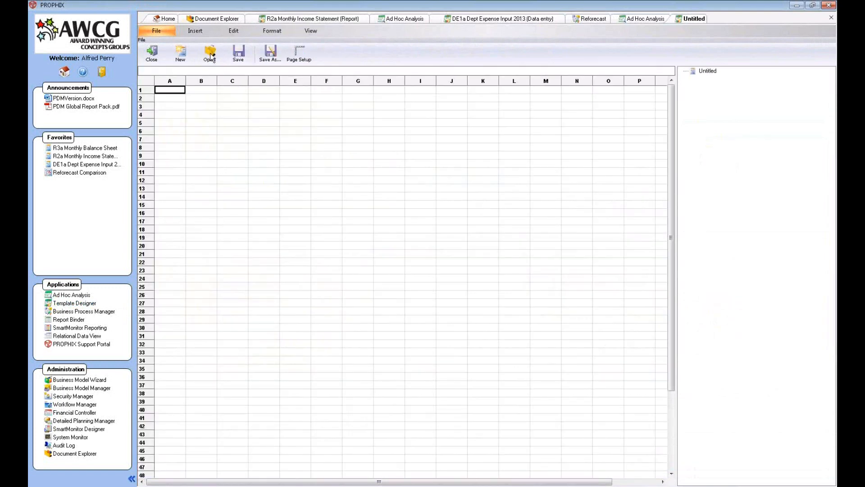
{"action": "left_click", "coordinate": [210, 55]}
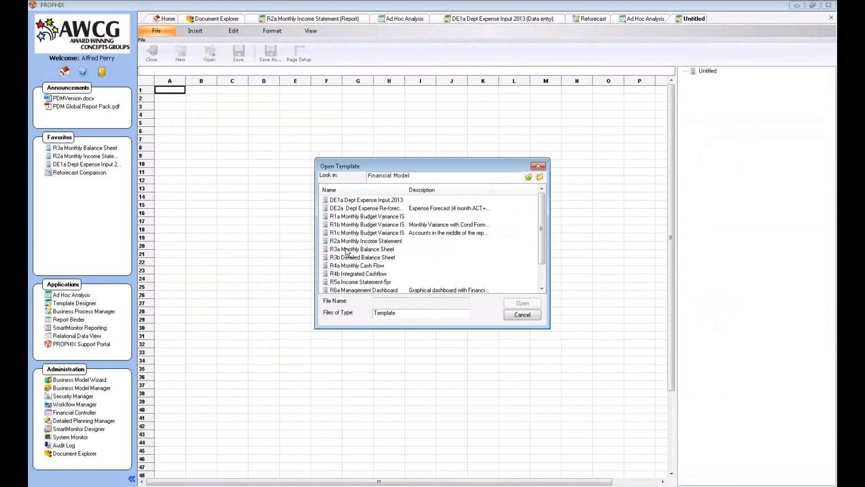
{"action": "left_click", "coordinate": [374, 241]}
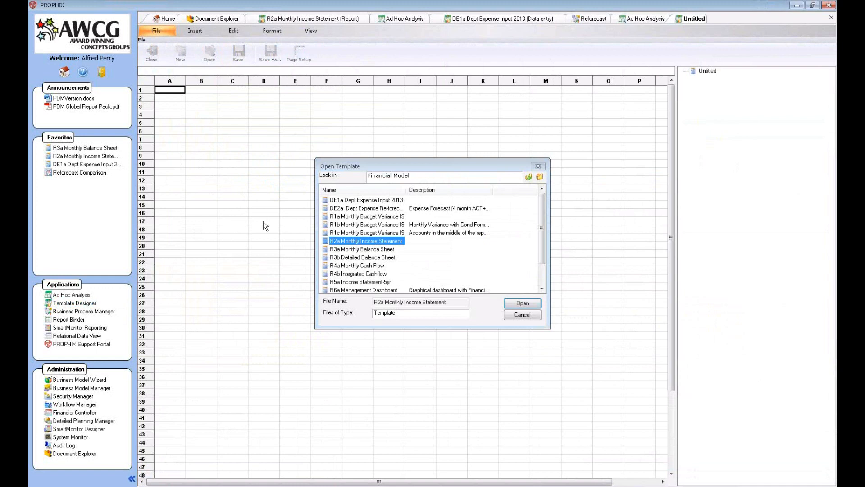
{"action": "key", "text": "Return"}
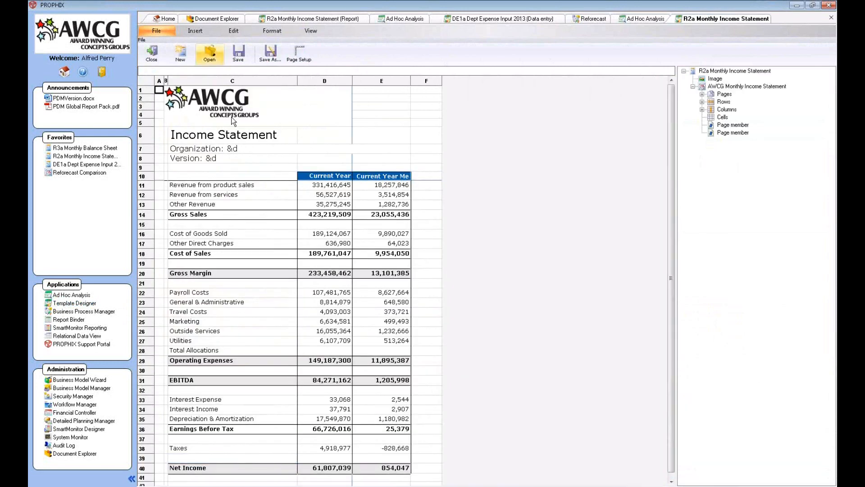
Inspect the template's logo, Organization heading, Current Year revenue and Gross Sales cells, along with the available insert and format options
{"action": "left_click", "coordinate": [194, 110]}
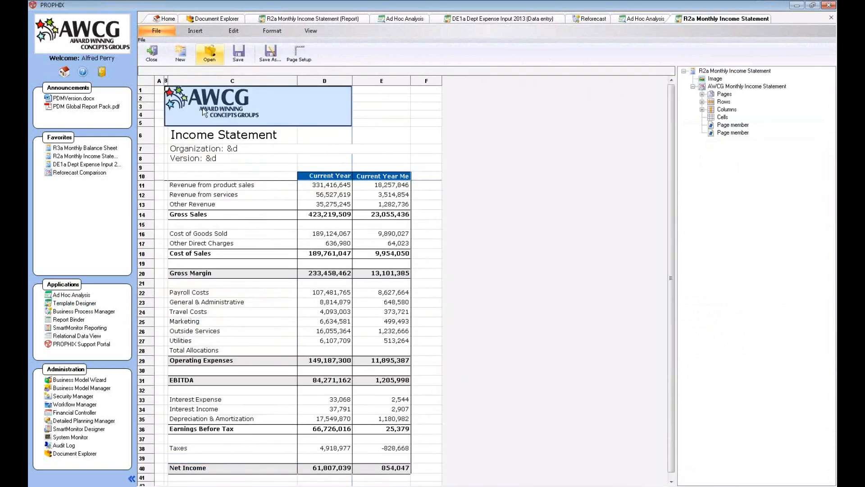
{"action": "left_click", "coordinate": [199, 30]}
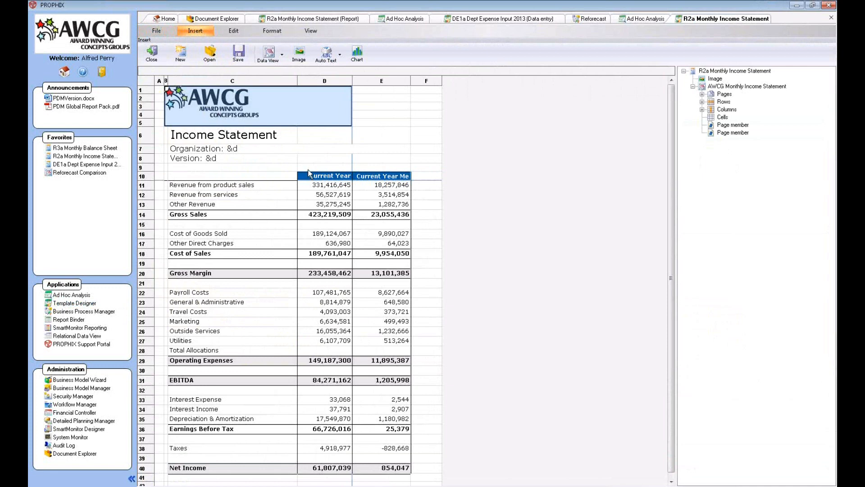
{"action": "left_click", "coordinate": [248, 145]}
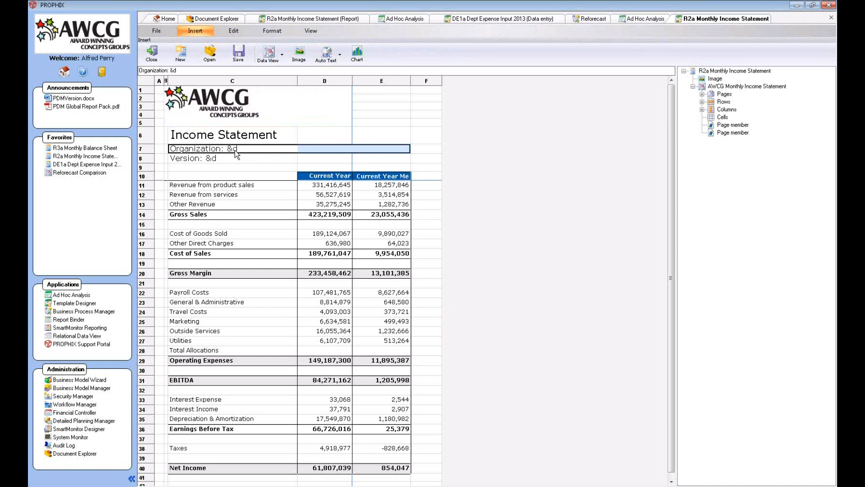
{"action": "left_click", "coordinate": [276, 31]}
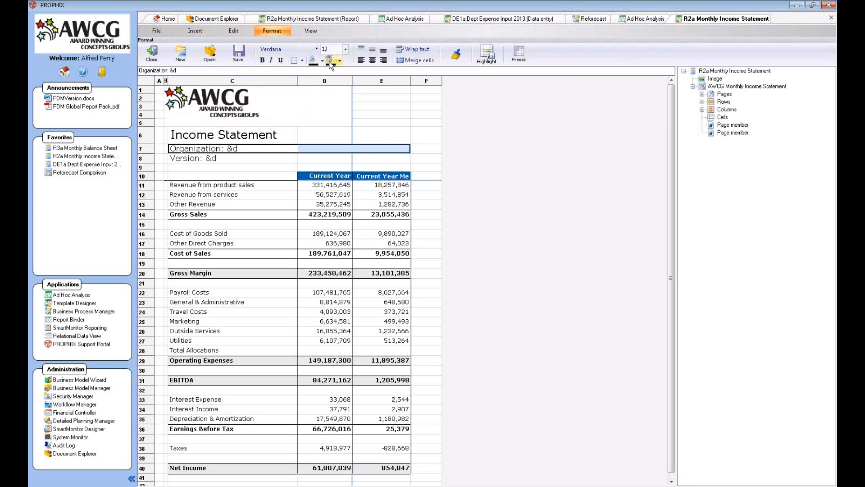
{"action": "left_click", "coordinate": [330, 187]}
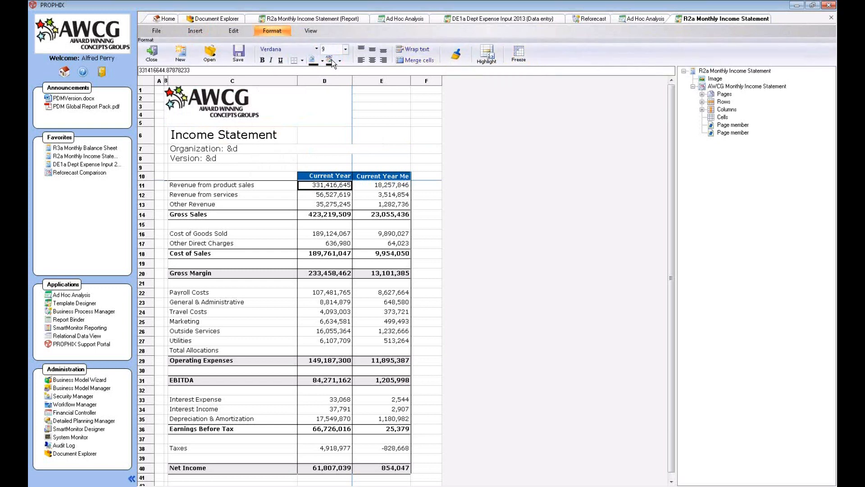
{"action": "left_click", "coordinate": [314, 215]}
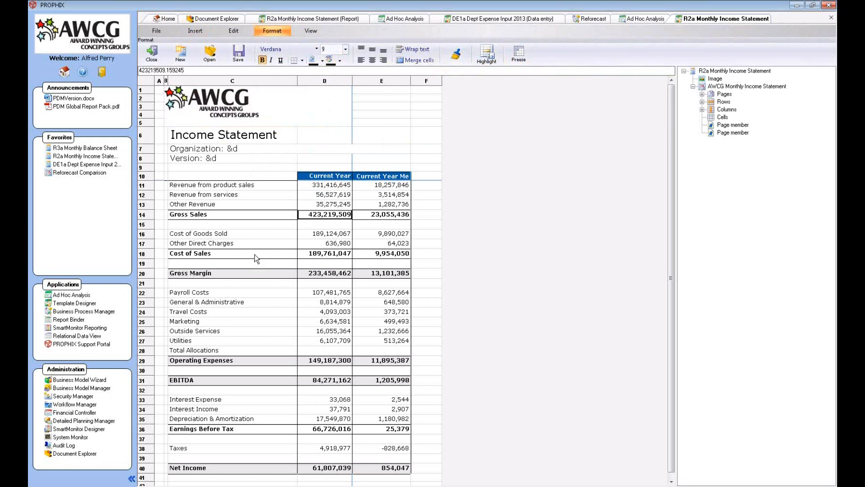
Start Report Binder and open the PDM Global Report Pack binder
{"action": "left_click", "coordinate": [78, 322]}
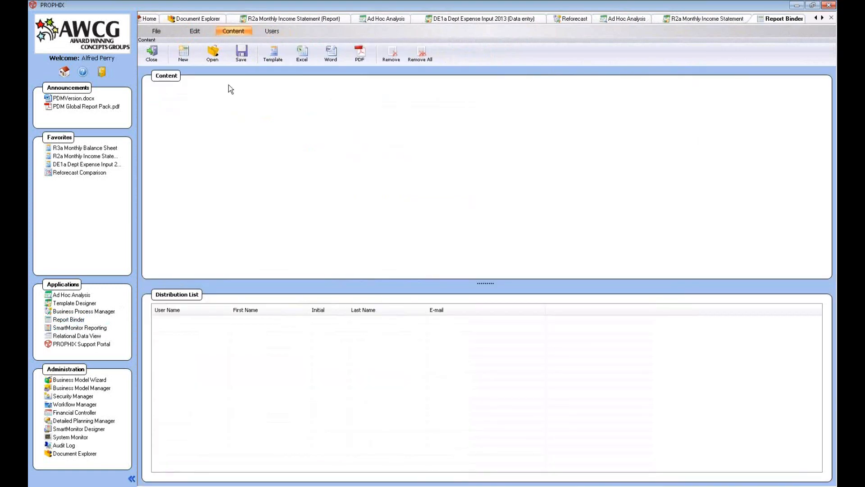
{"action": "left_click", "coordinate": [212, 52]}
{"action": "double_click", "coordinate": [347, 207]}
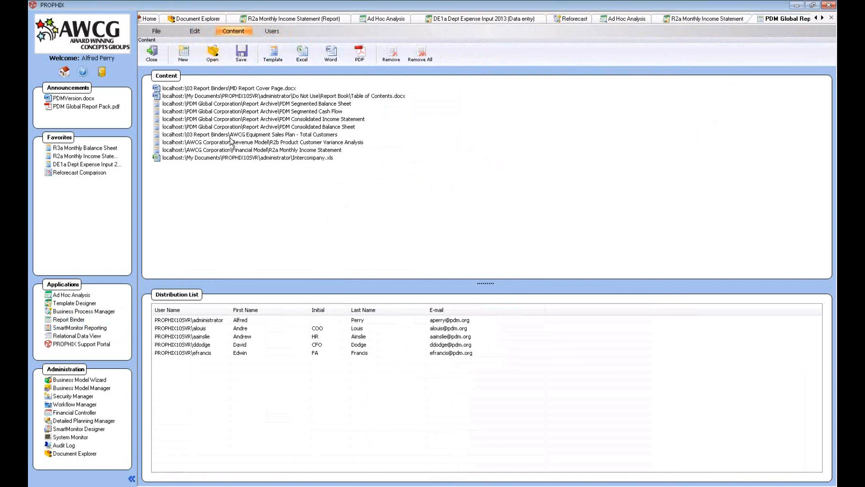
Inspect the binder's cover page, table of contents, segmented balance sheet, Intercompany workbook and Equipment Sales Plan entries, plus a distribution list recipient
{"action": "left_click", "coordinate": [217, 89]}
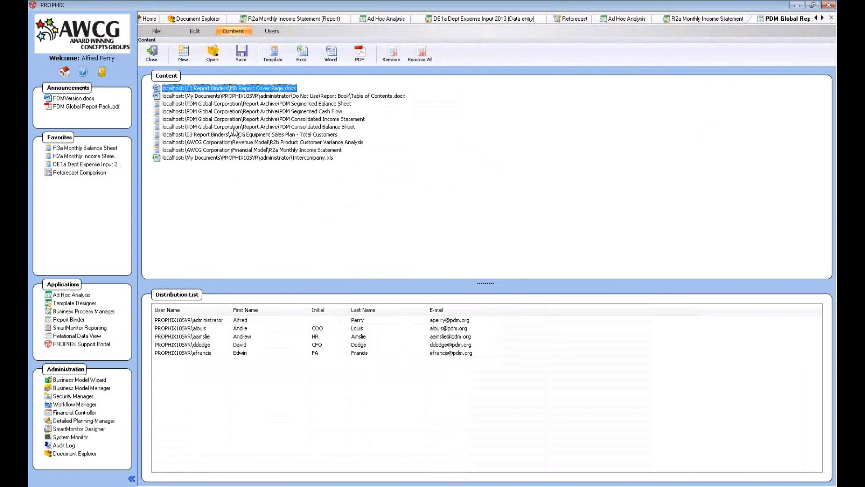
{"action": "left_click", "coordinate": [311, 97]}
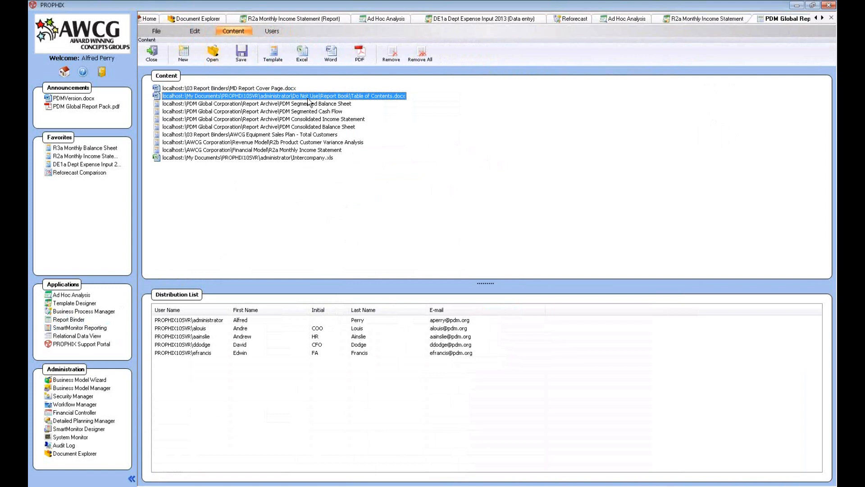
{"action": "left_click", "coordinate": [297, 105]}
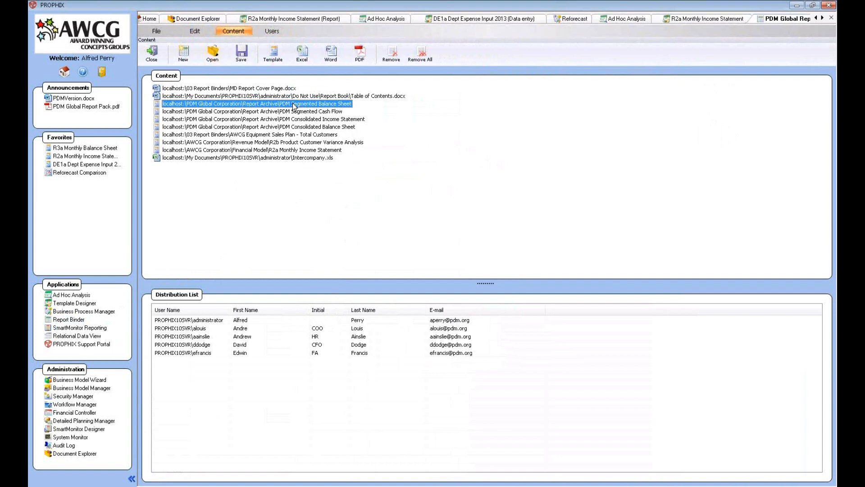
{"action": "left_click", "coordinate": [200, 159]}
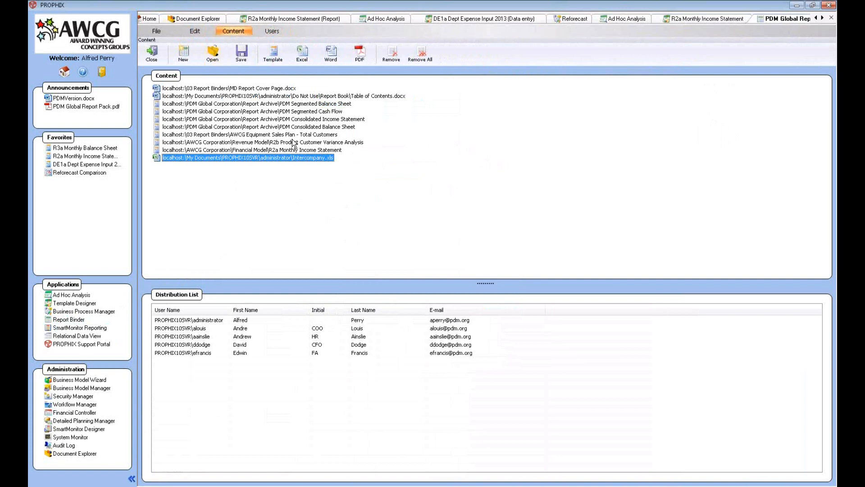
{"action": "left_click", "coordinate": [176, 137]}
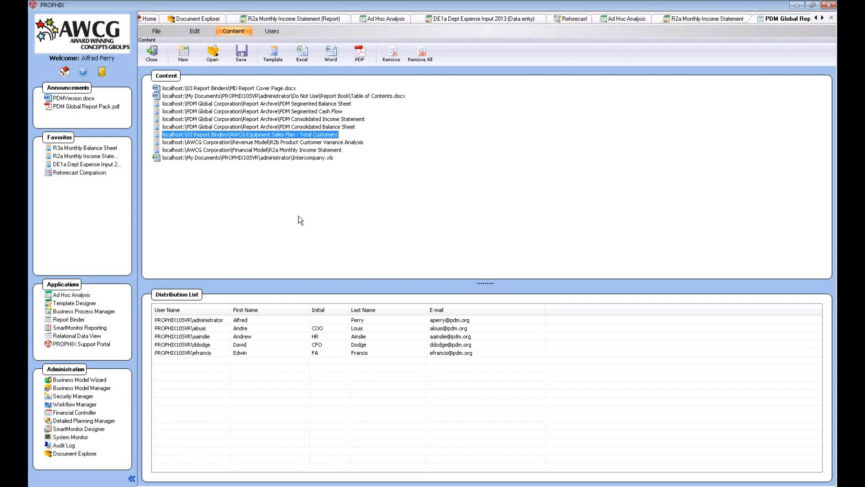
{"action": "left_click", "coordinate": [254, 339]}
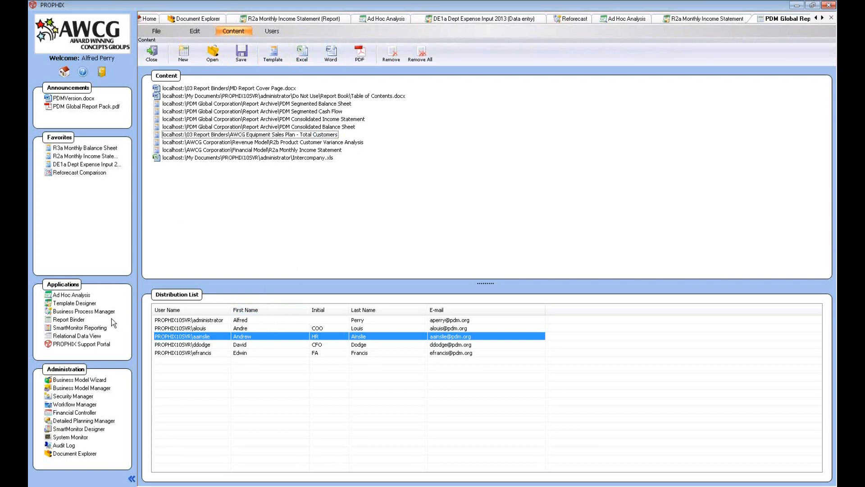
Open the Financial Collection in SmartMonitor Reporting and drill into the Profitability gauge's KPI summary
{"action": "double_click", "coordinate": [81, 327]}
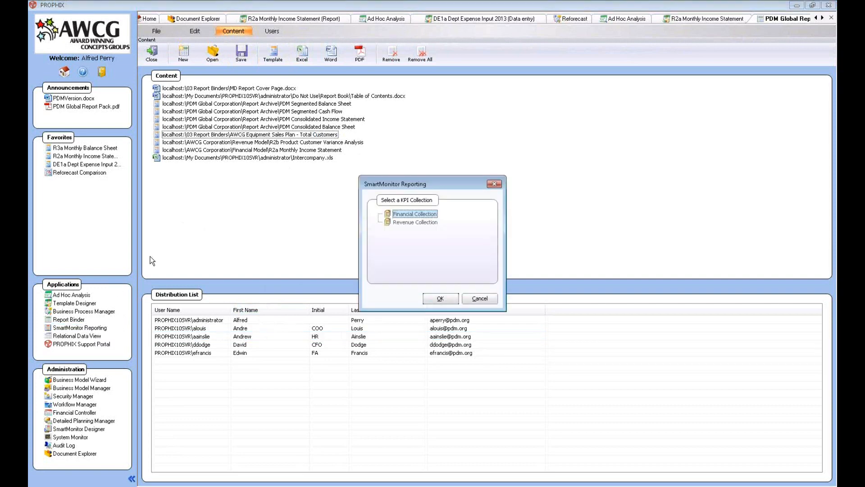
{"action": "left_click", "coordinate": [441, 298]}
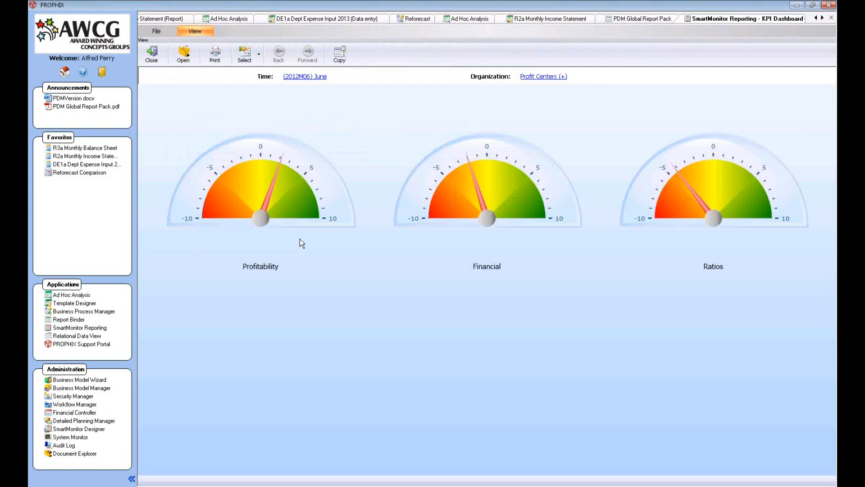
{"action": "mouse_move", "coordinate": [284, 205]}
{"action": "left_click", "coordinate": [284, 205]}
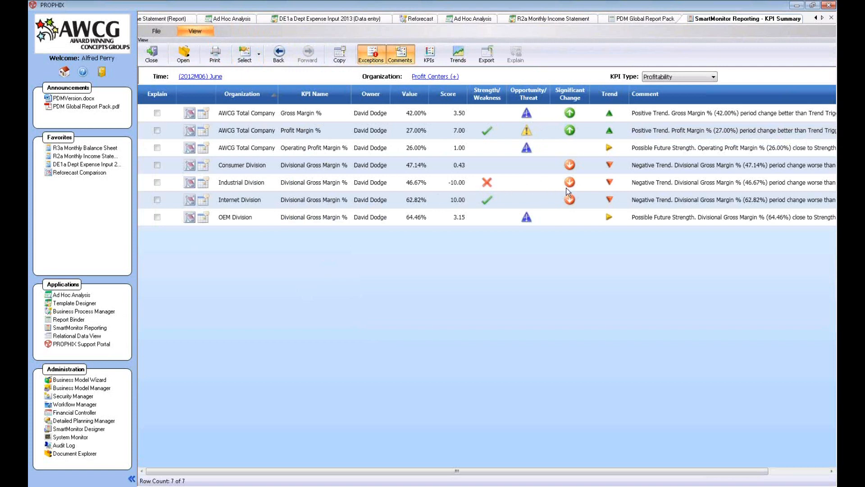
{"action": "mouse_move", "coordinate": [491, 185]}
Return to the Home page and review the announcements, favorites and assigned workflow tasks, including Distribute Financial Report Pack
{"action": "left_click", "coordinate": [816, 19]}
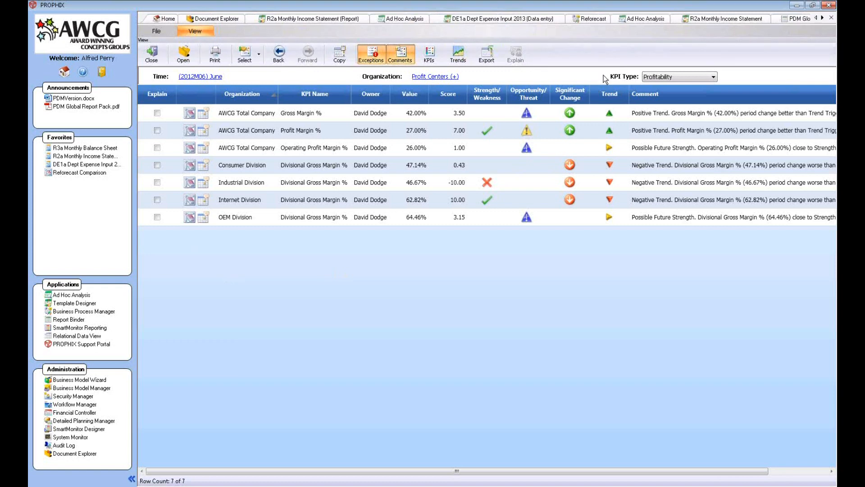
{"action": "left_click", "coordinate": [157, 19]}
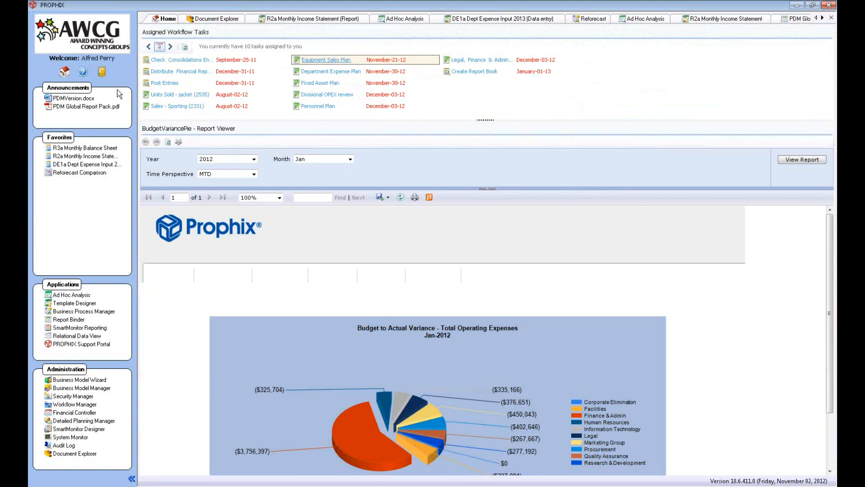
{"action": "left_click", "coordinate": [104, 108]}
{"action": "left_click", "coordinate": [95, 165]}
{"action": "left_click", "coordinate": [92, 156]}
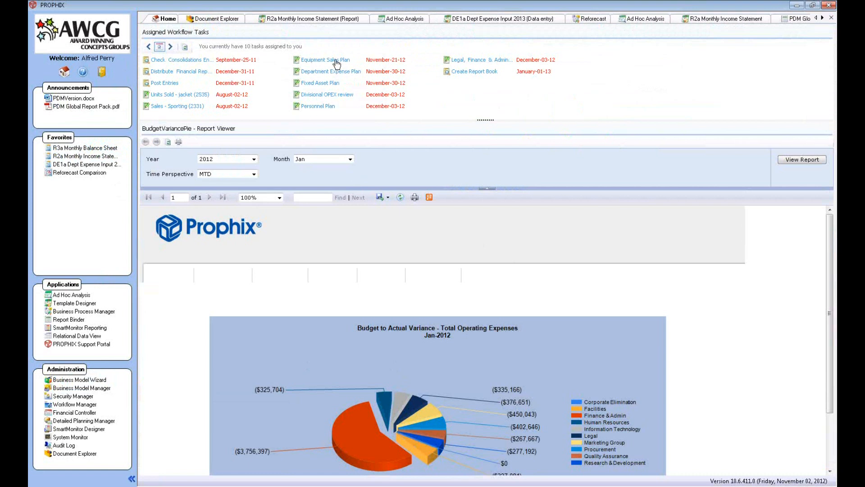
{"action": "mouse_move", "coordinate": [327, 63]}
{"action": "mouse_move", "coordinate": [283, 76]}
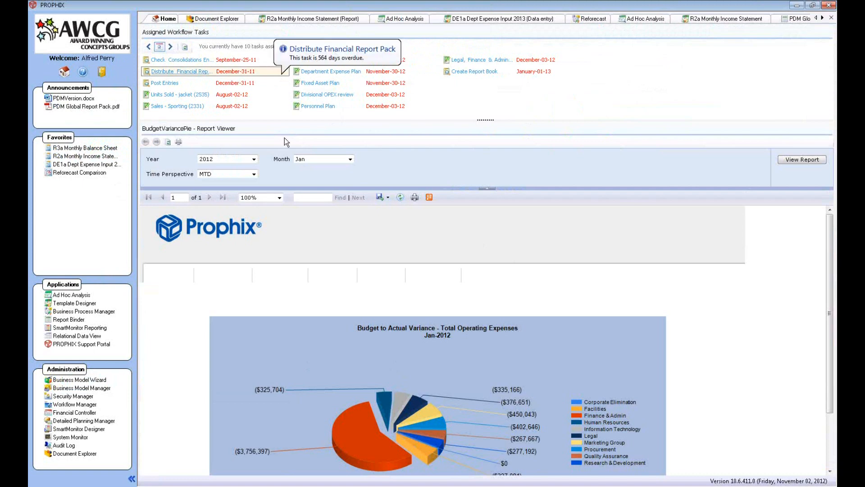
Review the Financial Model folder in Document Explorer and the Organization choices in the R2a Monthly Income Statement report
{"action": "left_click", "coordinate": [222, 20]}
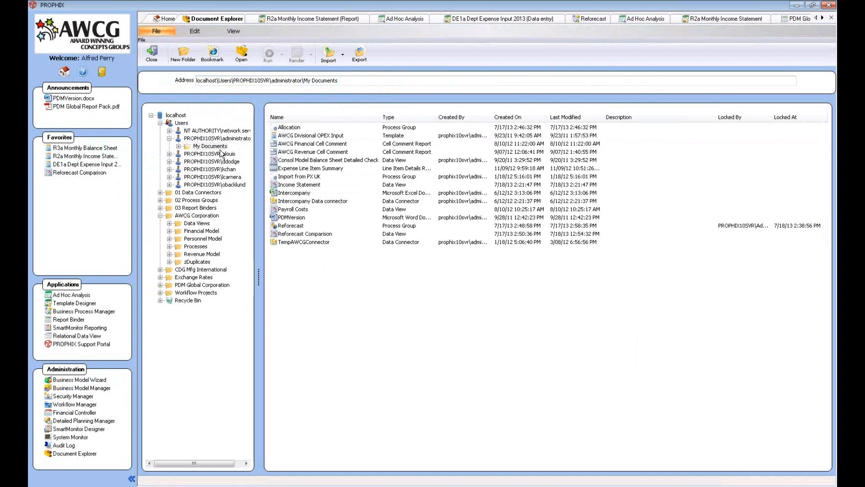
{"action": "left_click", "coordinate": [199, 232]}
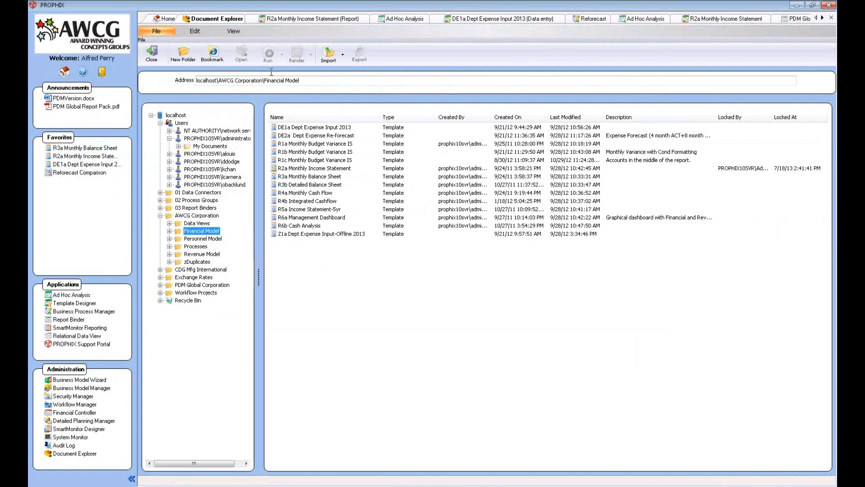
{"action": "left_click", "coordinate": [296, 18]}
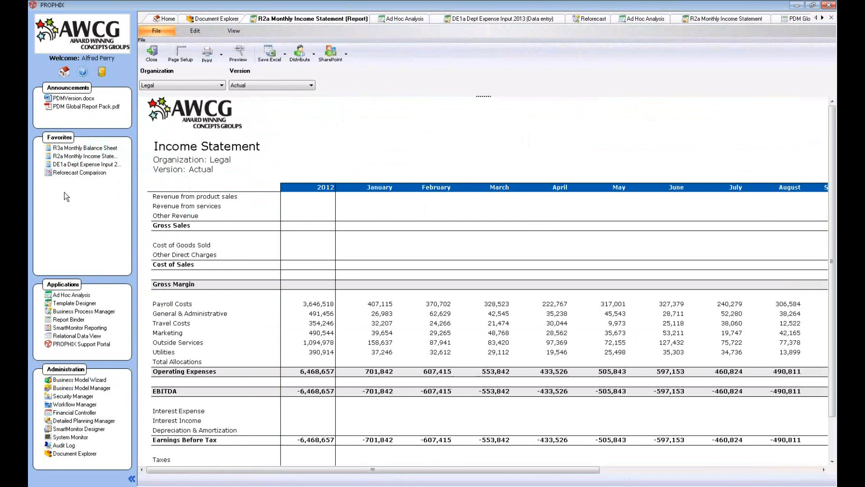
{"action": "left_click", "coordinate": [80, 158]}
{"action": "left_click", "coordinate": [221, 86]}
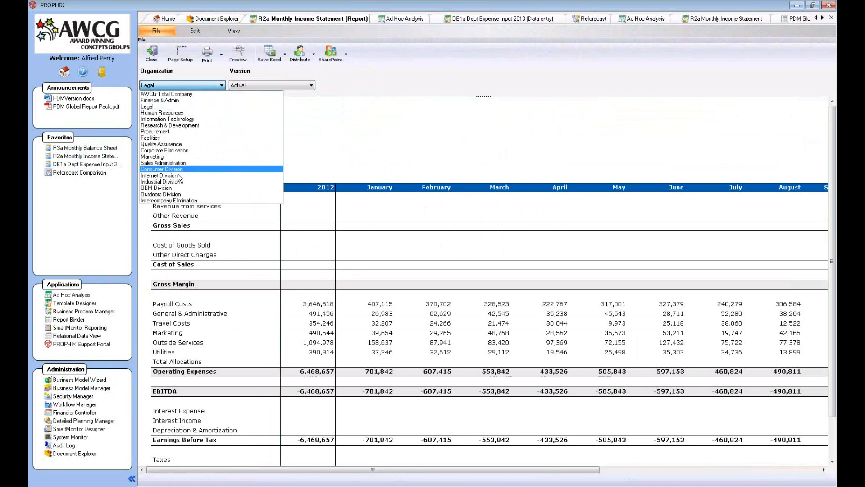
{"action": "left_click", "coordinate": [207, 86]}
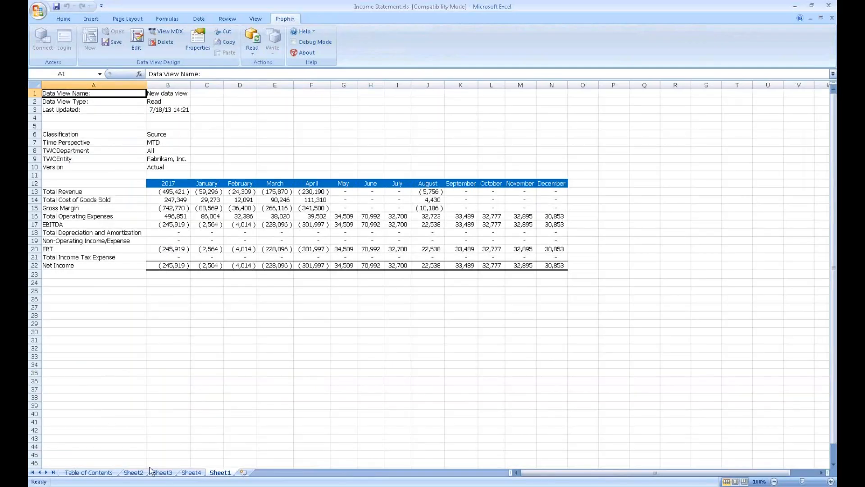
In the Income Statement Excel workbook, follow the Table of Contents link to the Legal page, then review the data view on Sheet1
{"action": "left_click", "coordinate": [92, 472]}
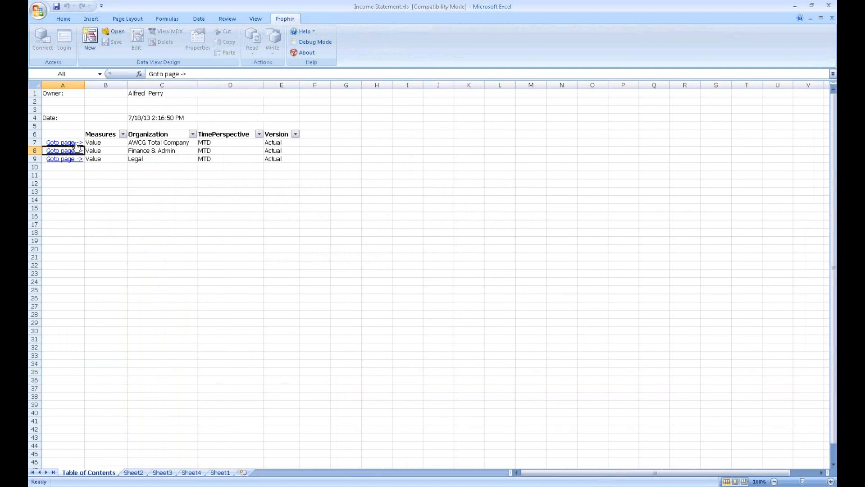
{"action": "left_click", "coordinate": [69, 159]}
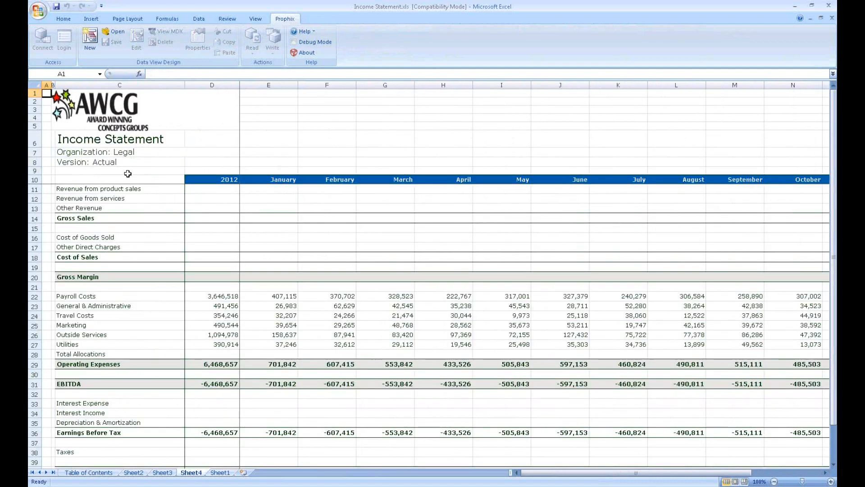
{"action": "left_click", "coordinate": [215, 474]}
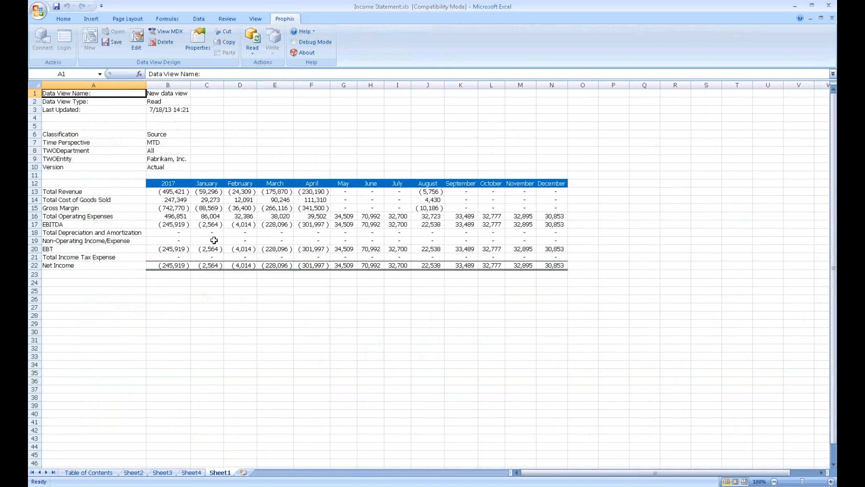
{"action": "left_click", "coordinate": [114, 43]}
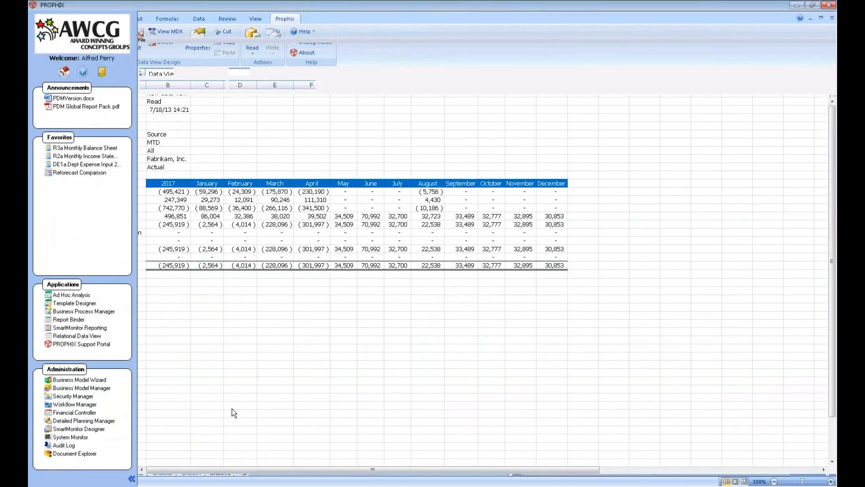
Return to the Dynamics GP Ad Hoc Analysis in PROPHIX and check the drill options for the 2017 Total Office Expenses cell
{"action": "left_click", "coordinate": [403, 19]}
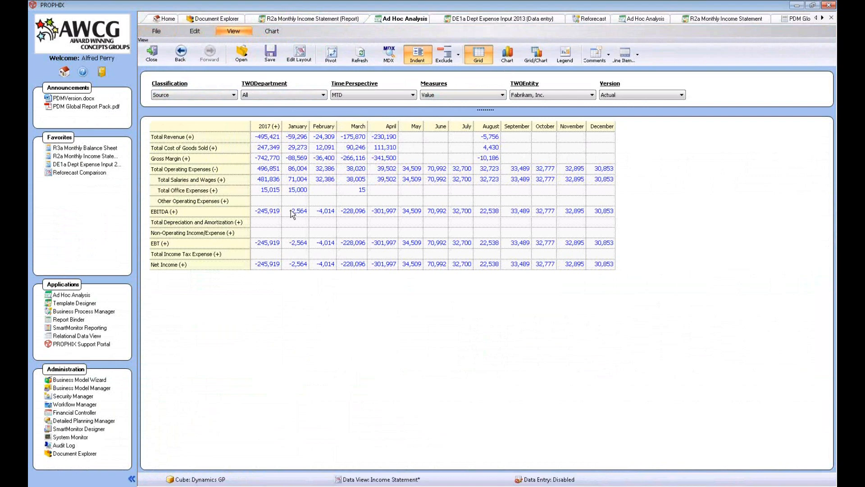
{"action": "left_click", "coordinate": [272, 190]}
{"action": "right_click", "coordinate": [273, 190]}
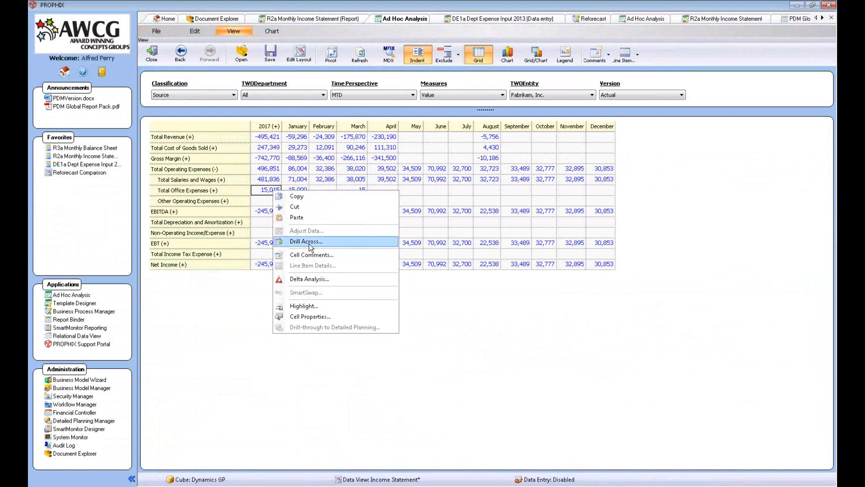
{"action": "left_click", "coordinate": [260, 201]}
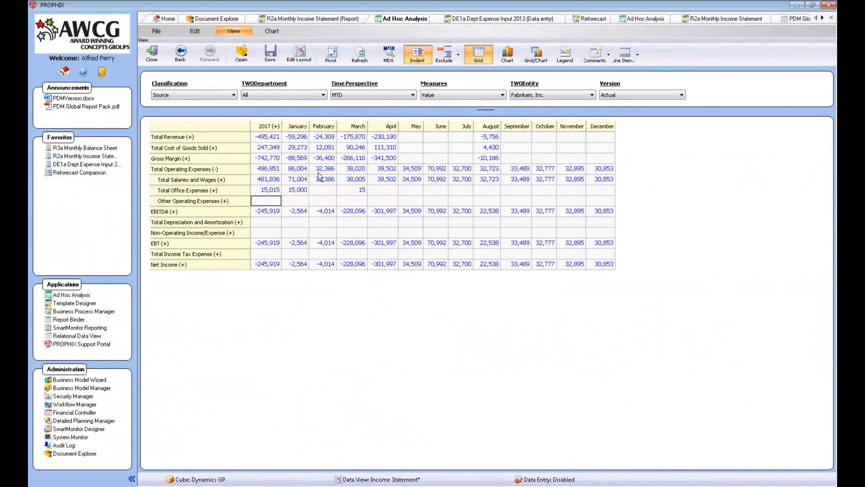
Revisit the DE1a expense input, R2a template, PDM Global Report Pack binder and SmartMonitor KPI summary
{"action": "left_click", "coordinate": [461, 20]}
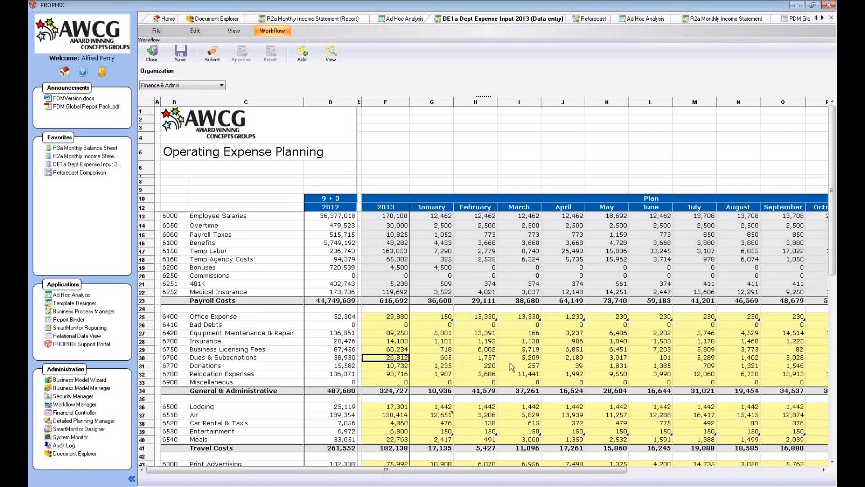
{"action": "left_click", "coordinate": [702, 20]}
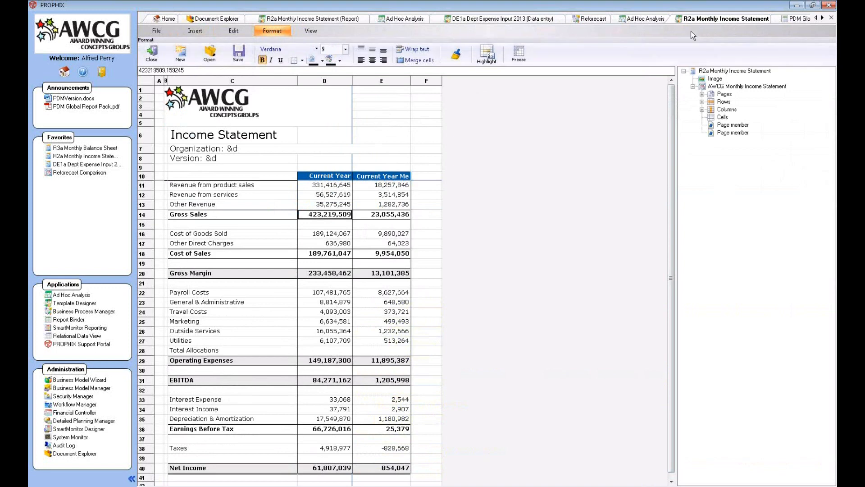
{"action": "left_click", "coordinate": [787, 20]}
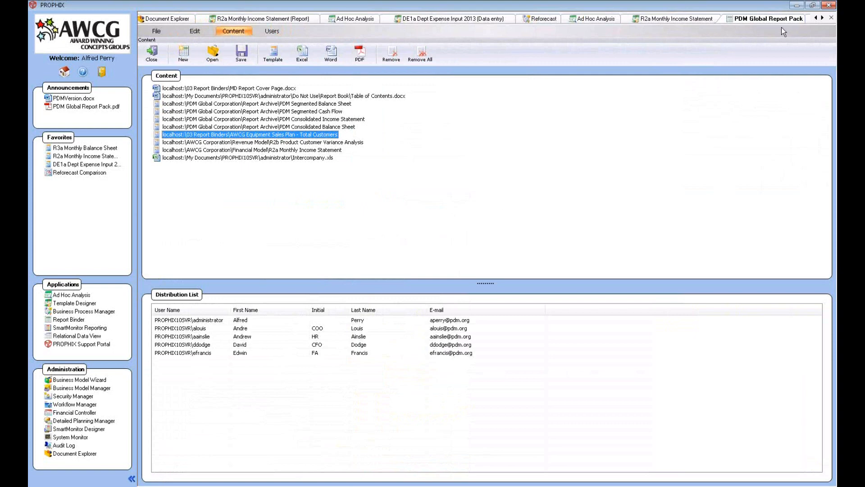
{"action": "left_click", "coordinate": [822, 17]}
{"action": "left_click", "coordinate": [745, 17]}
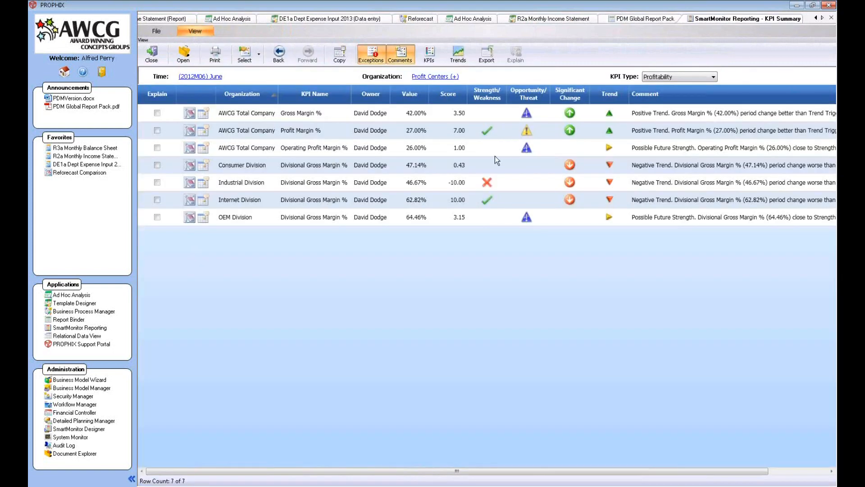